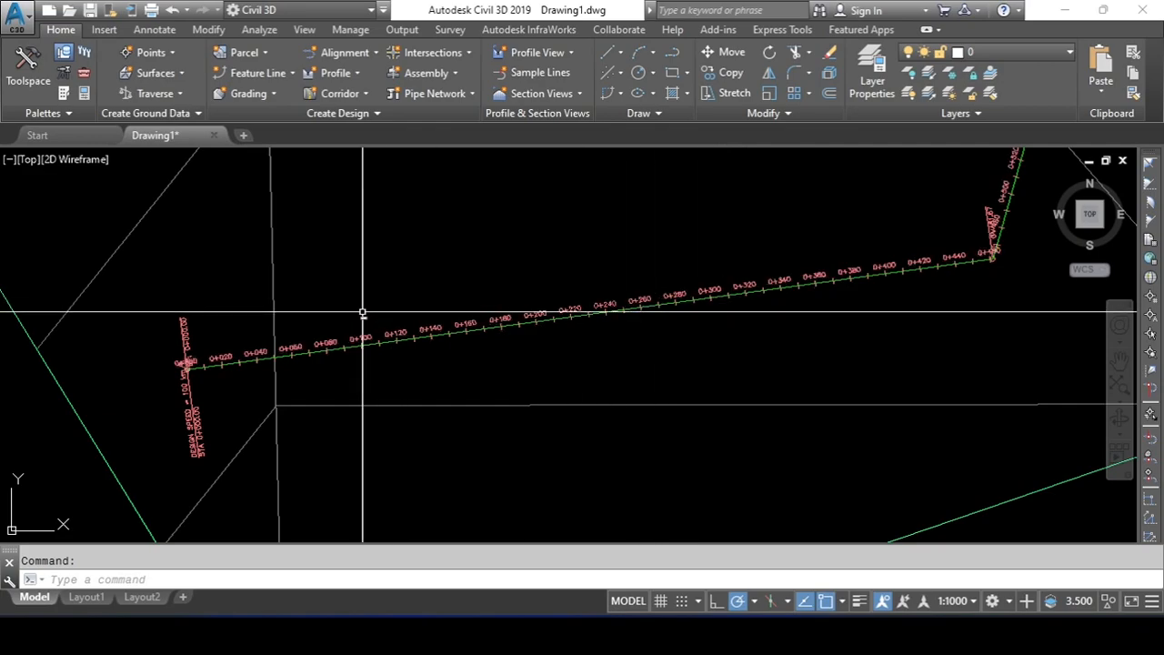
scroll(580, 325, "up", 1)
scroll(600, 324, "down", 3)
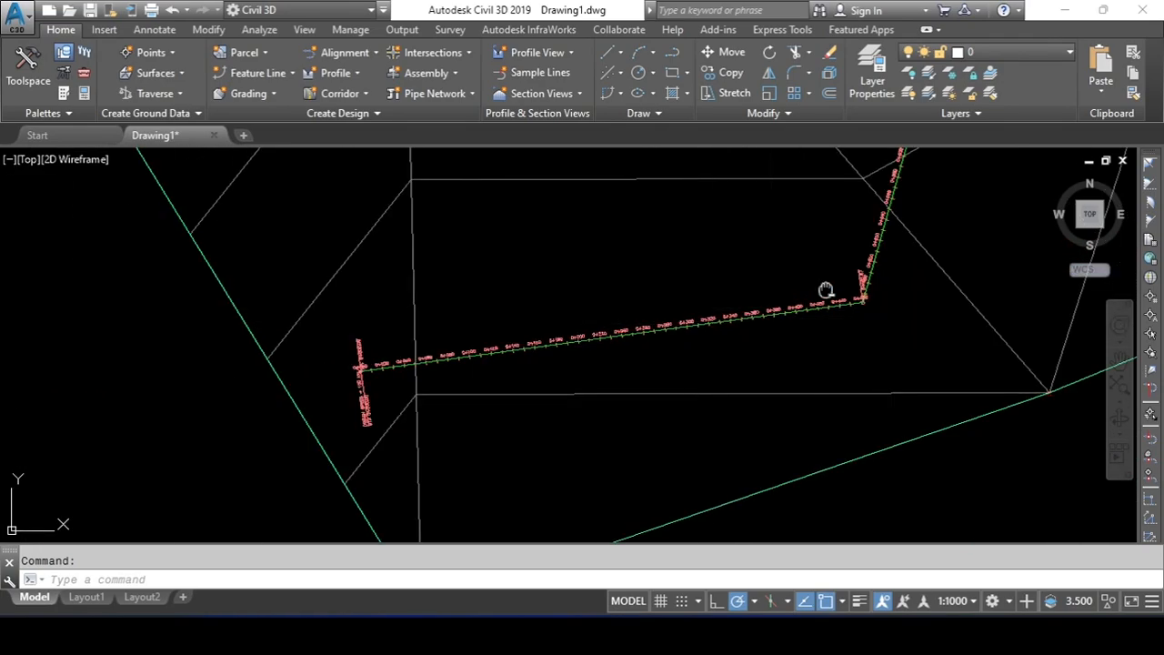
scroll(772, 337, "down", 1)
scroll(461, 400, "up", 2)
middle_click_drag(461, 400, 428, 337)
scroll(423, 322, "up", 6)
scroll(449, 343, "down", 3)
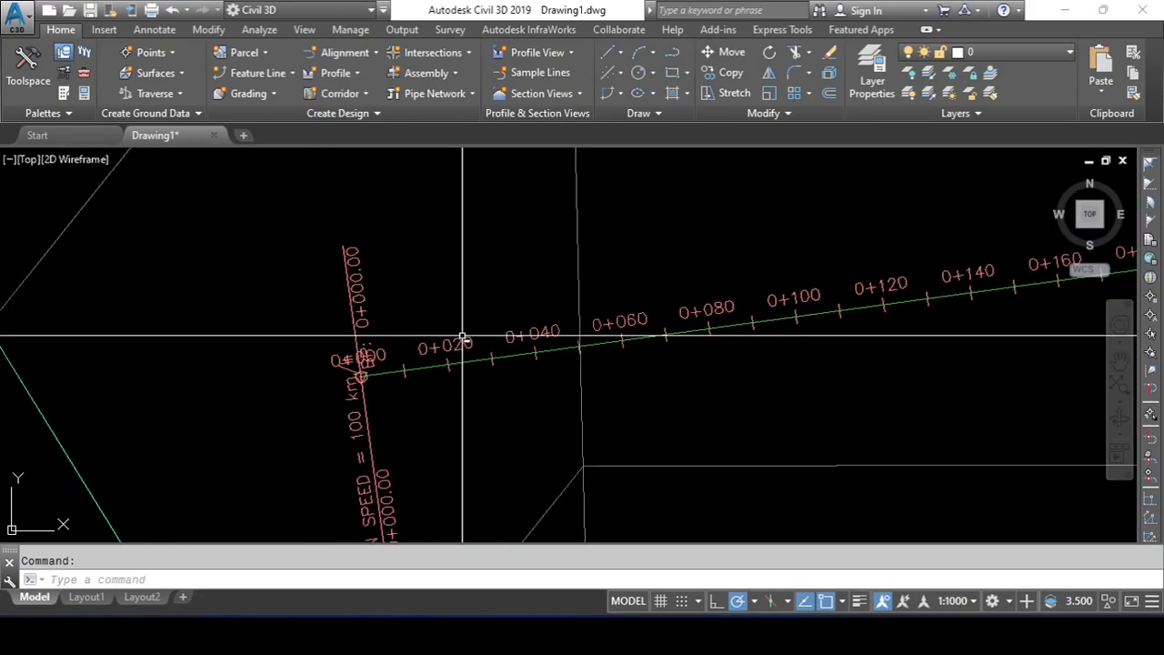
scroll(428, 350, "up", 5)
left_click(507, 291)
left_click(414, 353)
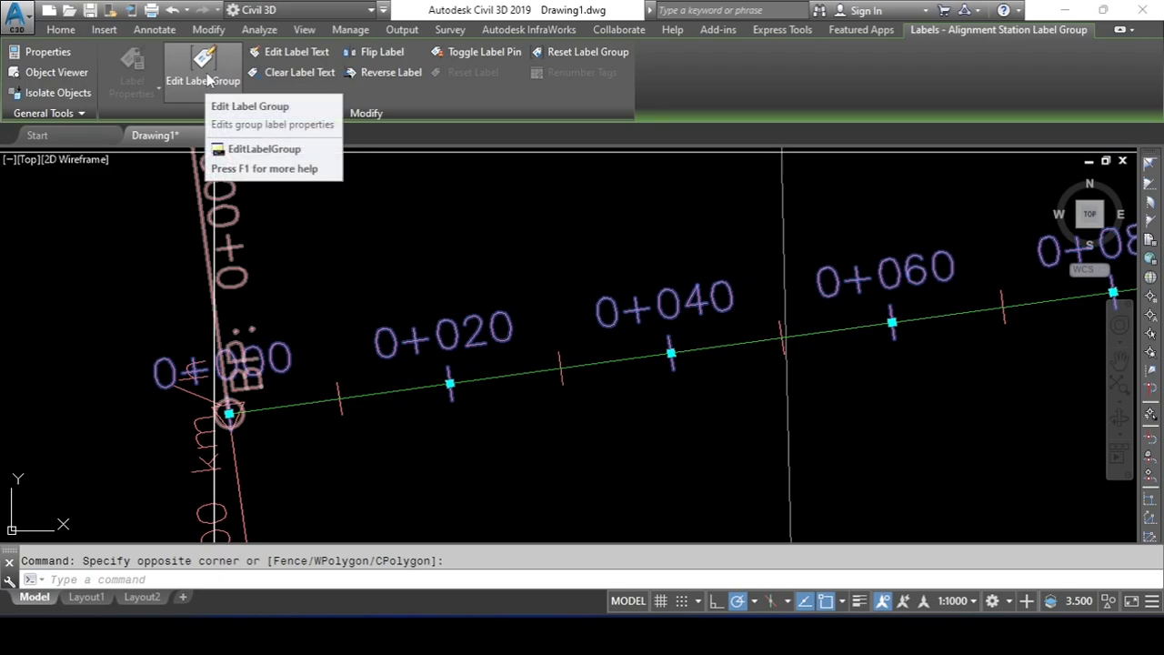
key("Escape")
Open the label settings of the alignment with the Edit Alignment Labels command
left_click(530, 369)
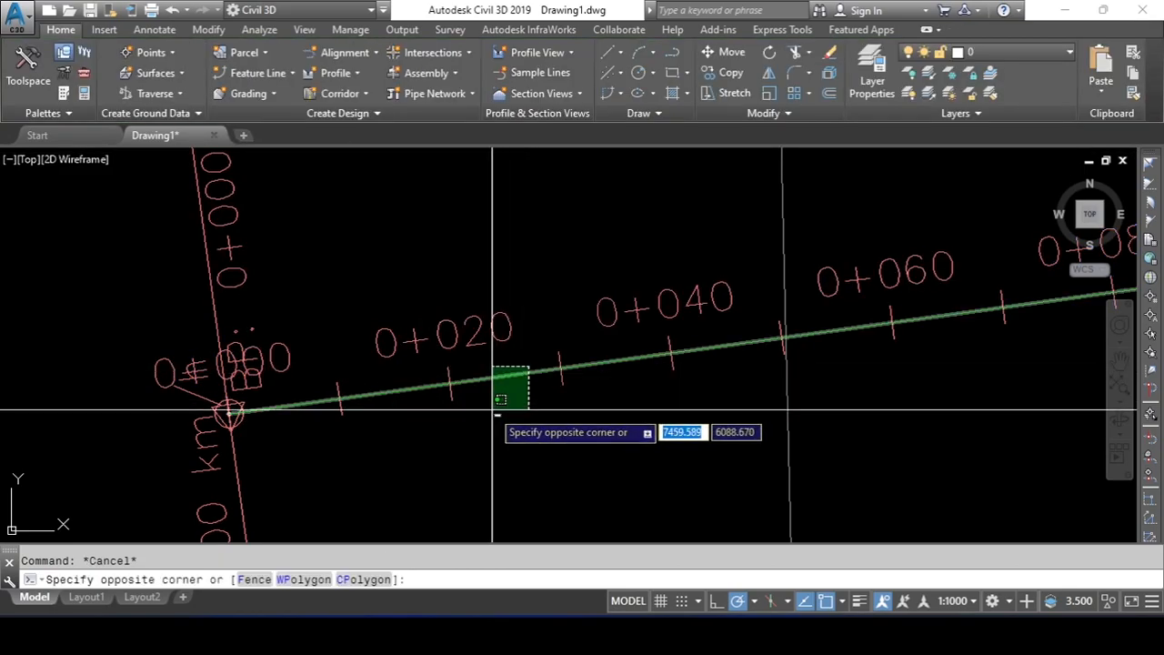
left_click(508, 406)
right_click(511, 406)
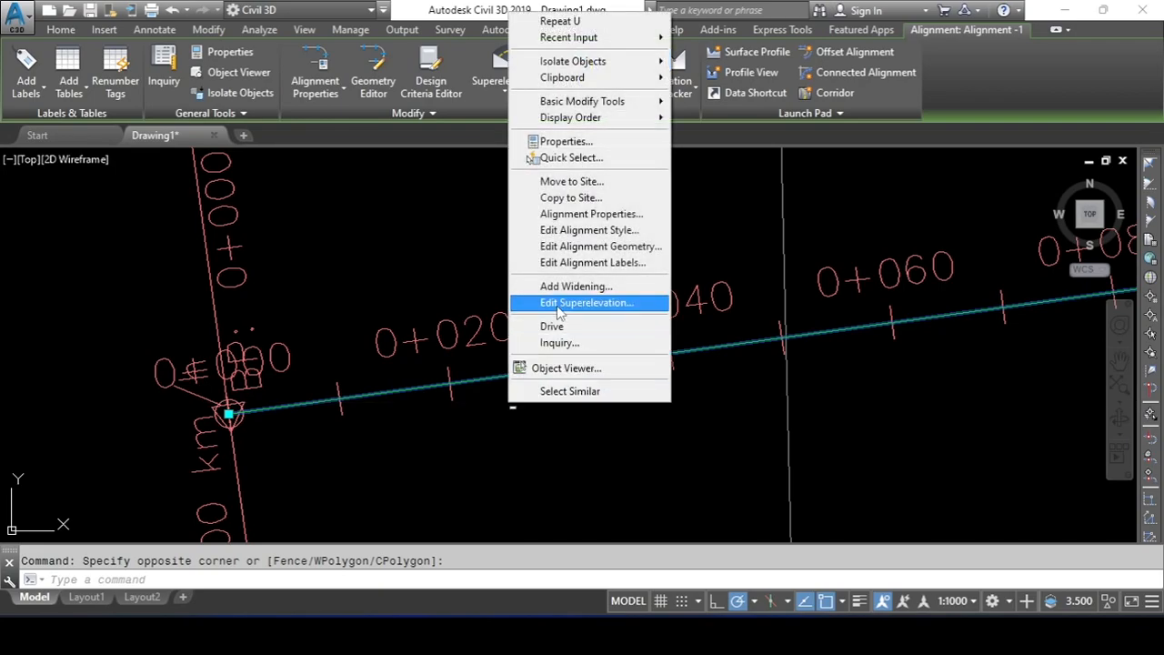
left_click(574, 268)
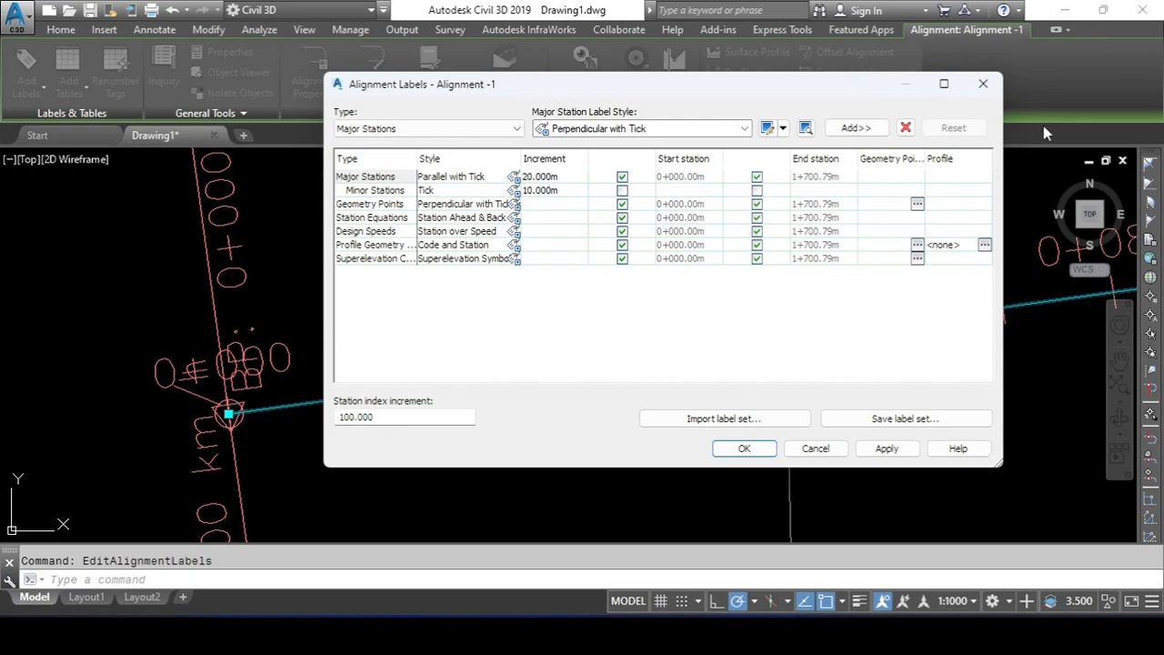
left_click_drag(756, 83, 385, 63)
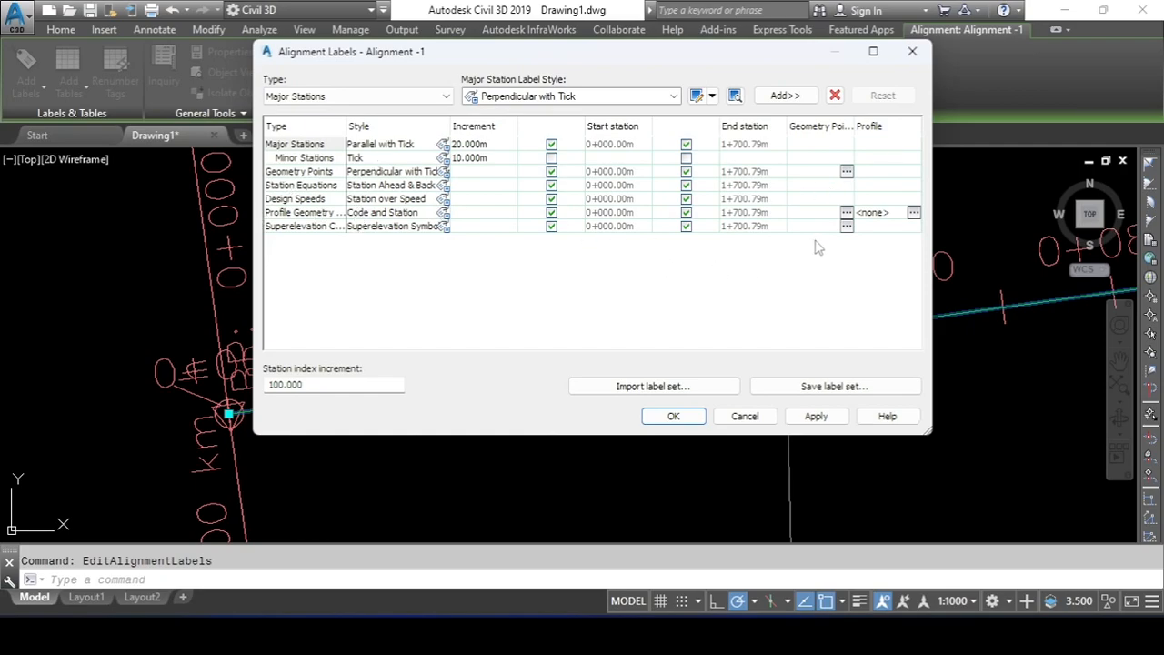
Delete every label type from the alignment's label list, apply the change and deselect the alignment
left_click(834, 95)
left_click(835, 94)
left_click(835, 95)
left_click(835, 94)
left_click(835, 94)
left_click(834, 95)
left_click(835, 95)
left_click(814, 415)
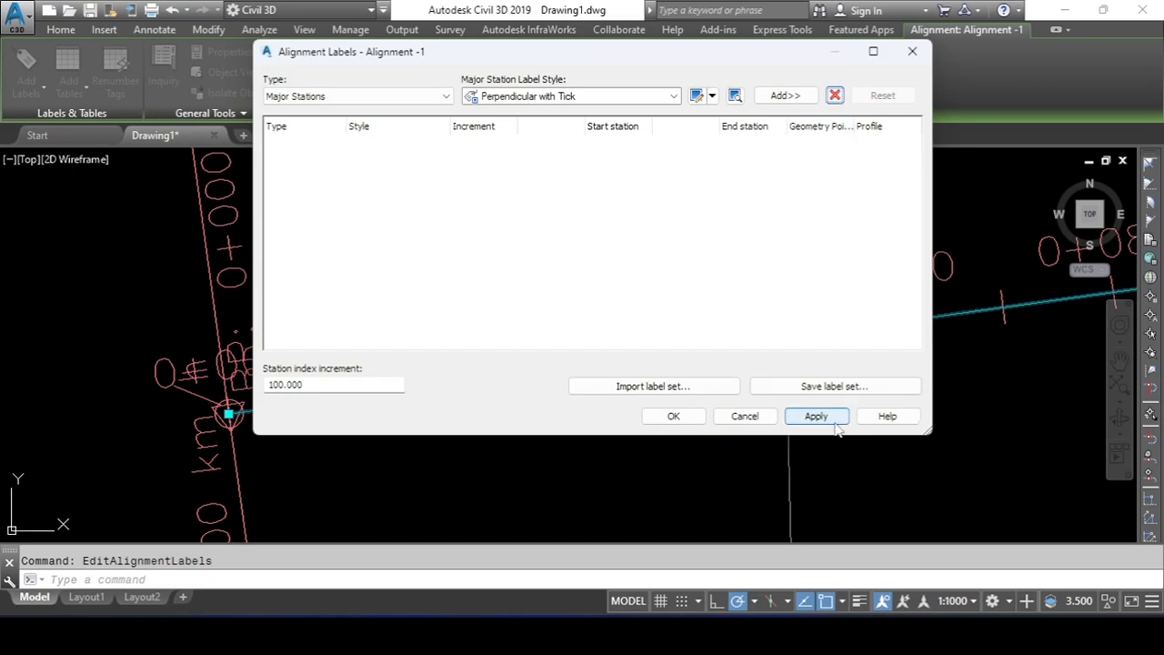
left_click(673, 415)
scroll(564, 407, "down", 5)
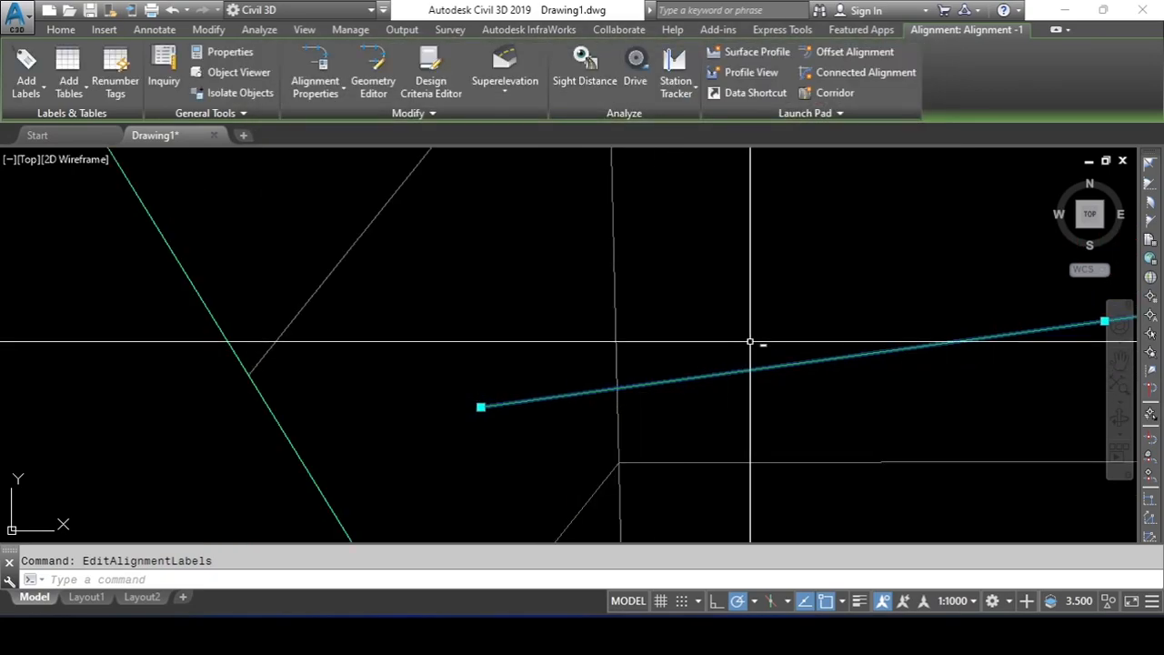
key("Escape")
Reselect the alignment and reopen its label settings
scroll(782, 332, "down", 6)
middle_click_drag(911, 273, 697, 343)
scroll(605, 343, "up", 6)
left_click(668, 277)
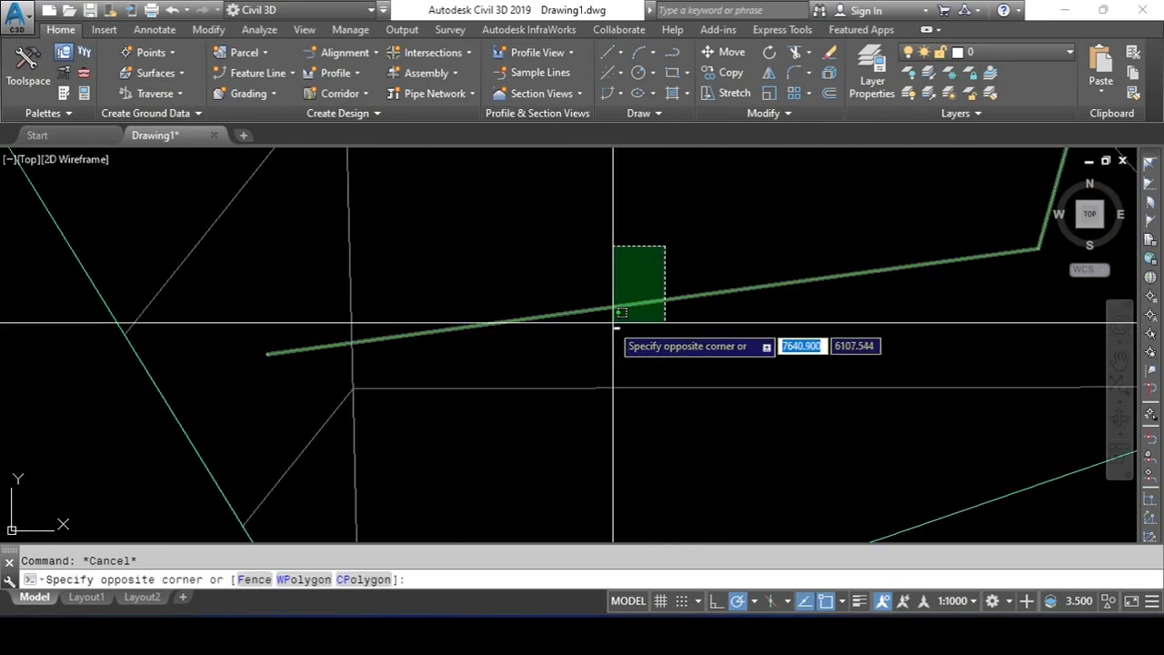
left_click(613, 323)
right_click(613, 264)
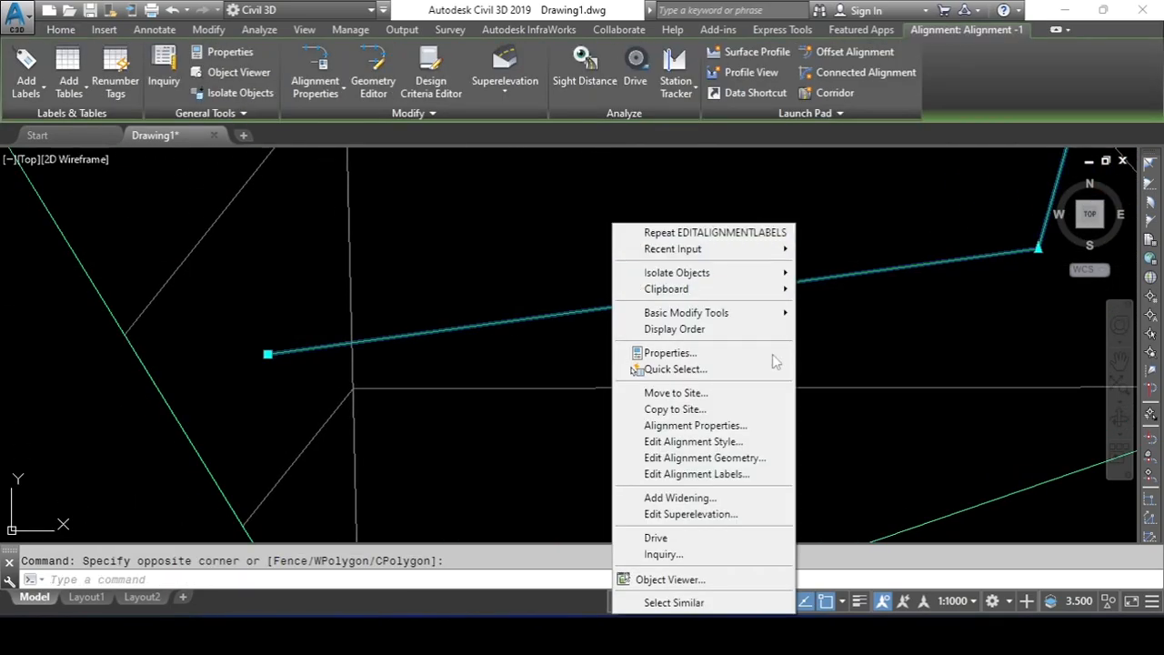
left_click(705, 475)
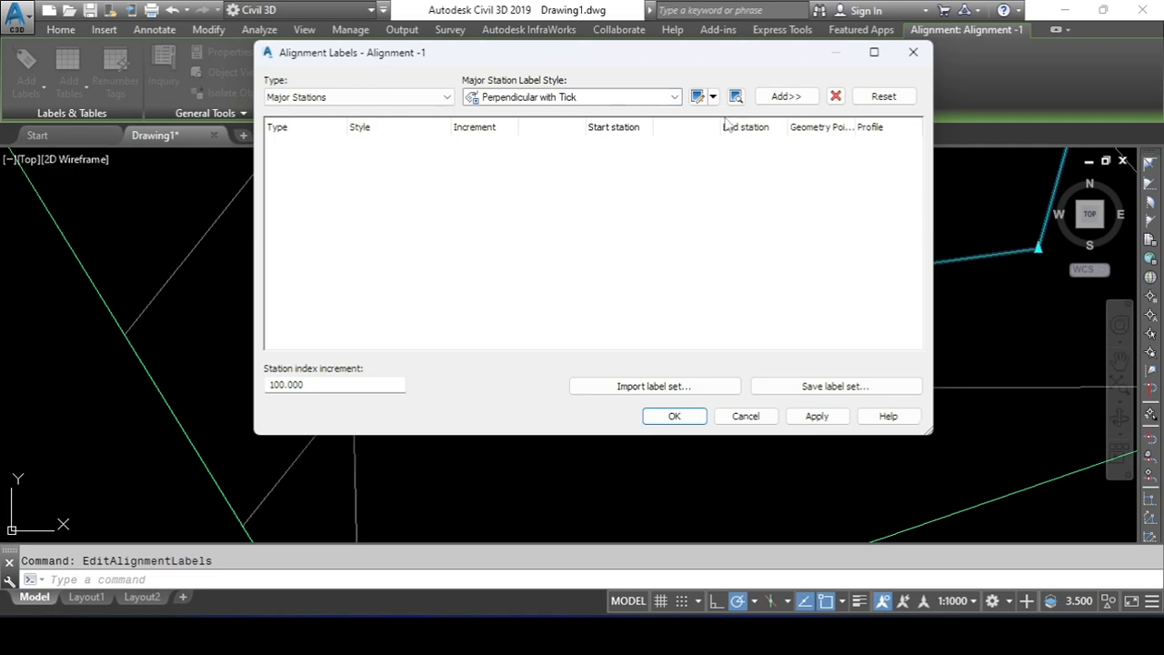
Add a Major Stations label in the Perpendicular with Tick style and apply it to the alignment
left_click(786, 96)
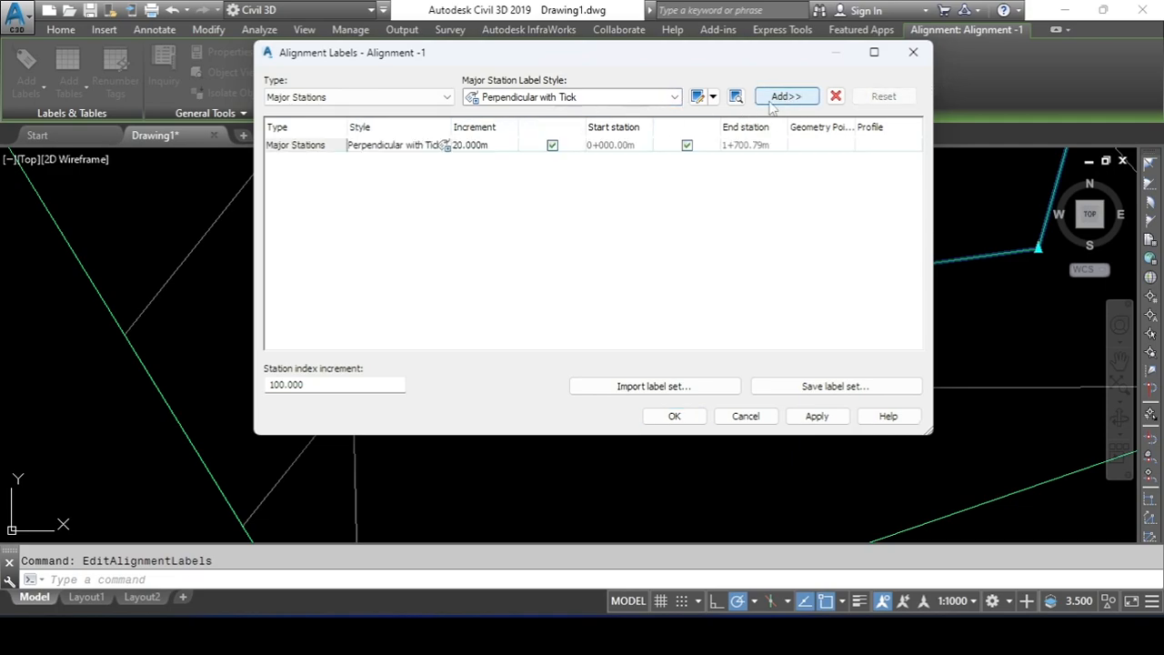
left_click(818, 417)
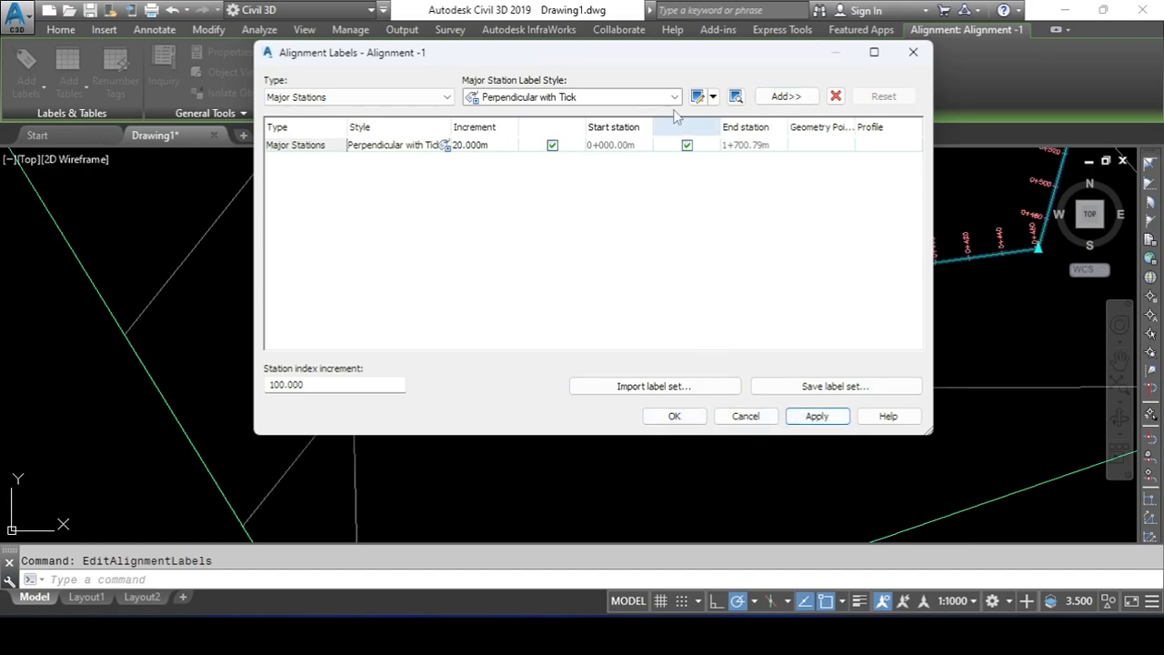
left_click_drag(669, 55, 619, 378)
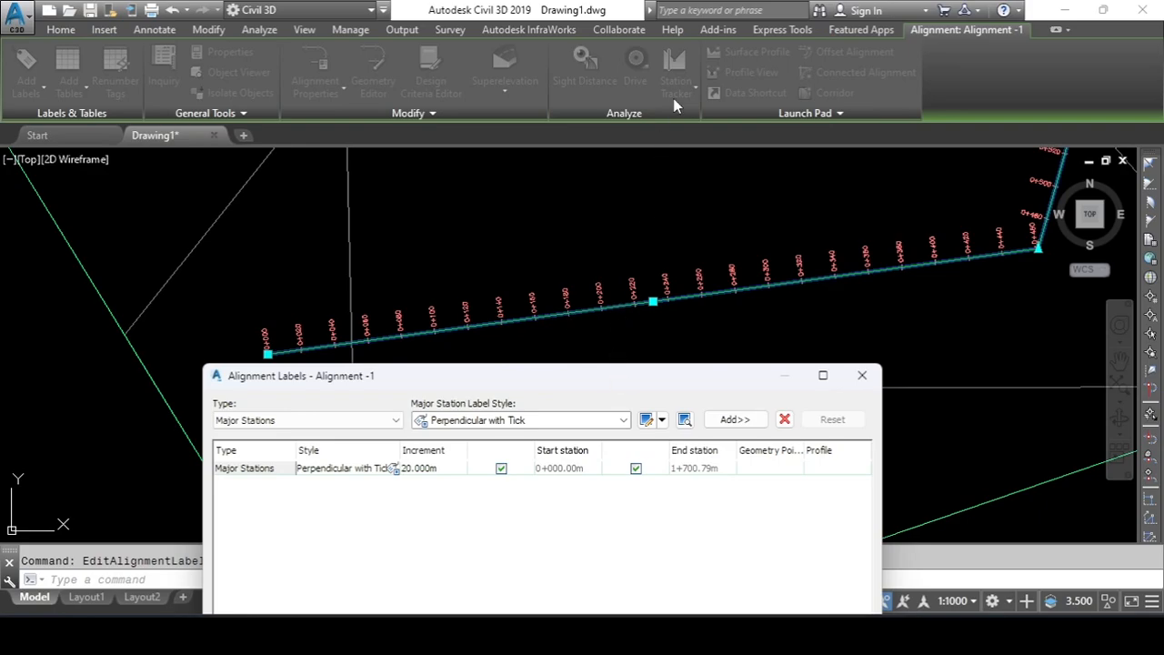
left_click_drag(573, 382, 719, 129)
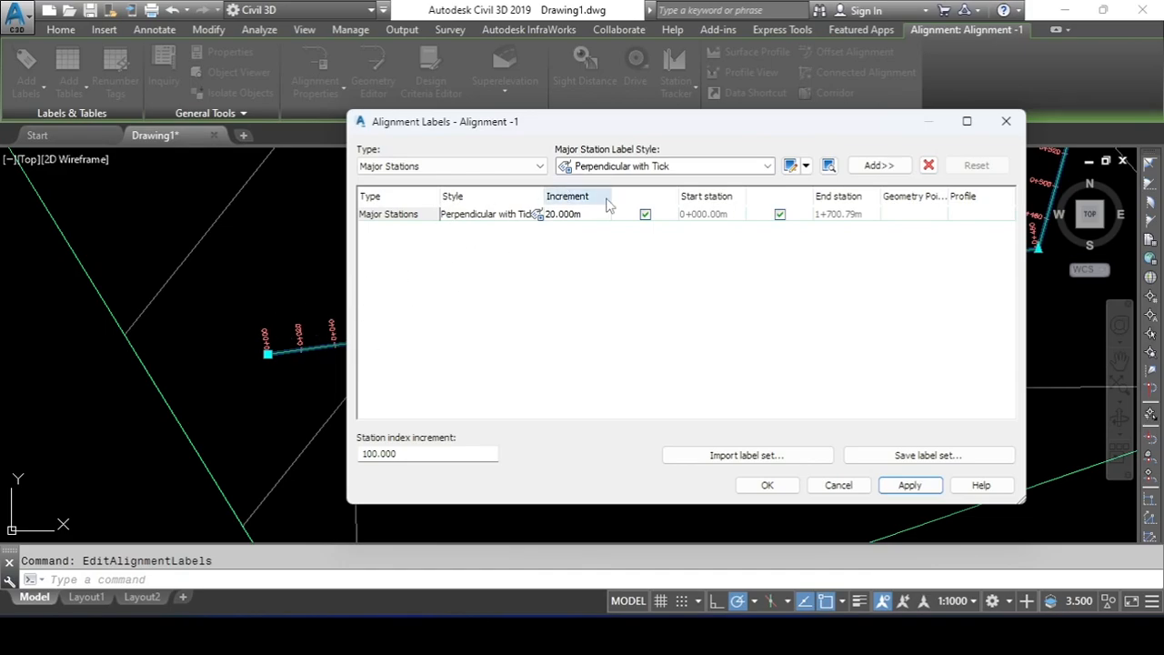
Open the Perpendicular with Tick style of the Major Stations label for editing
left_click(538, 214)
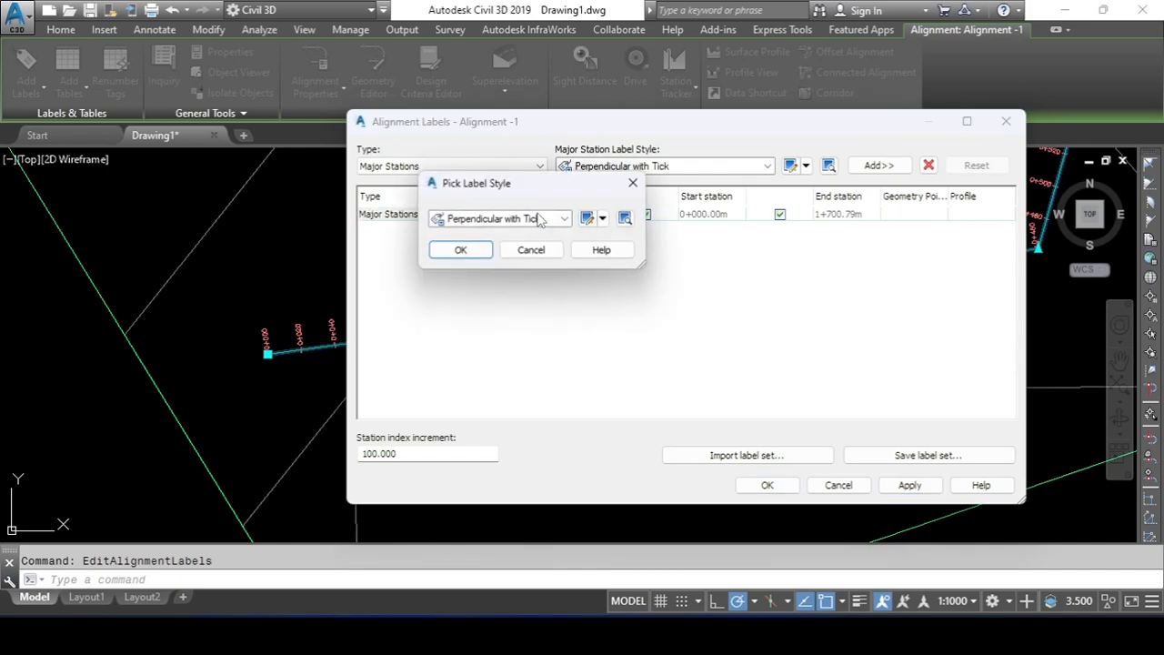
left_click(604, 220)
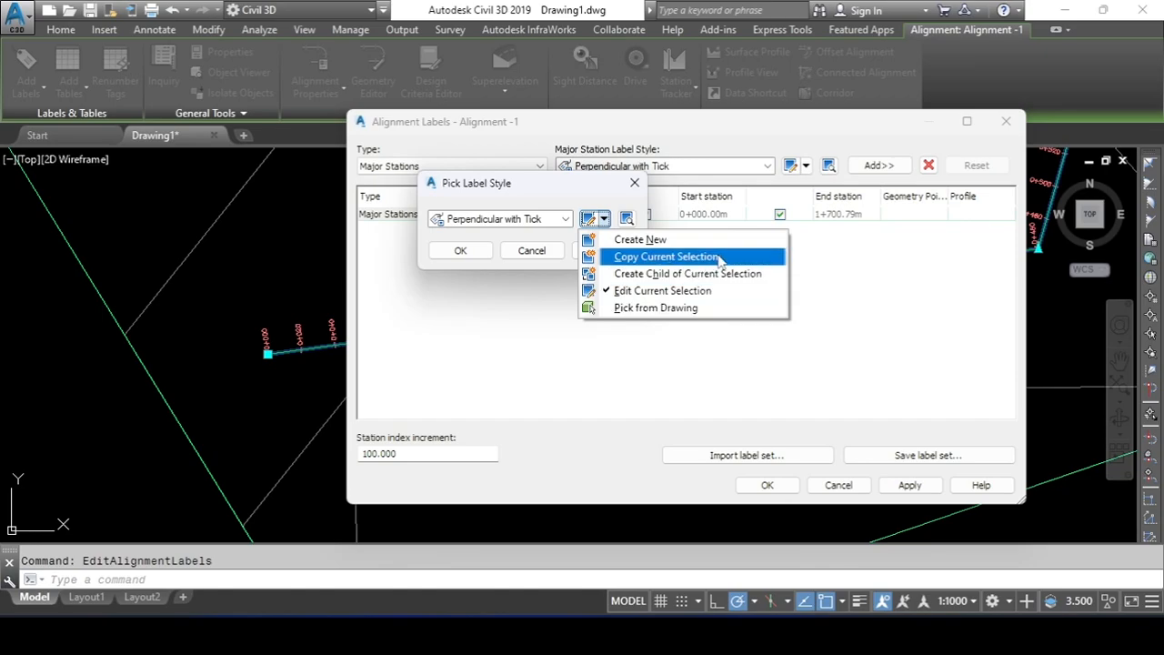
left_click(628, 239)
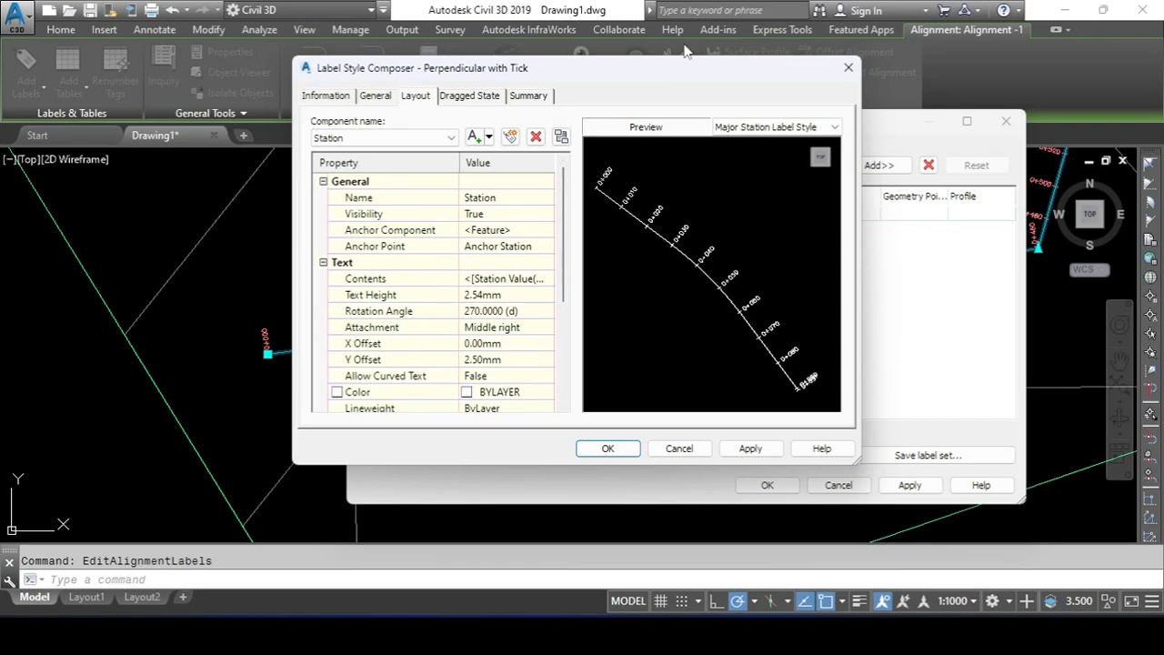
left_click_drag(600, 68, 665, 79)
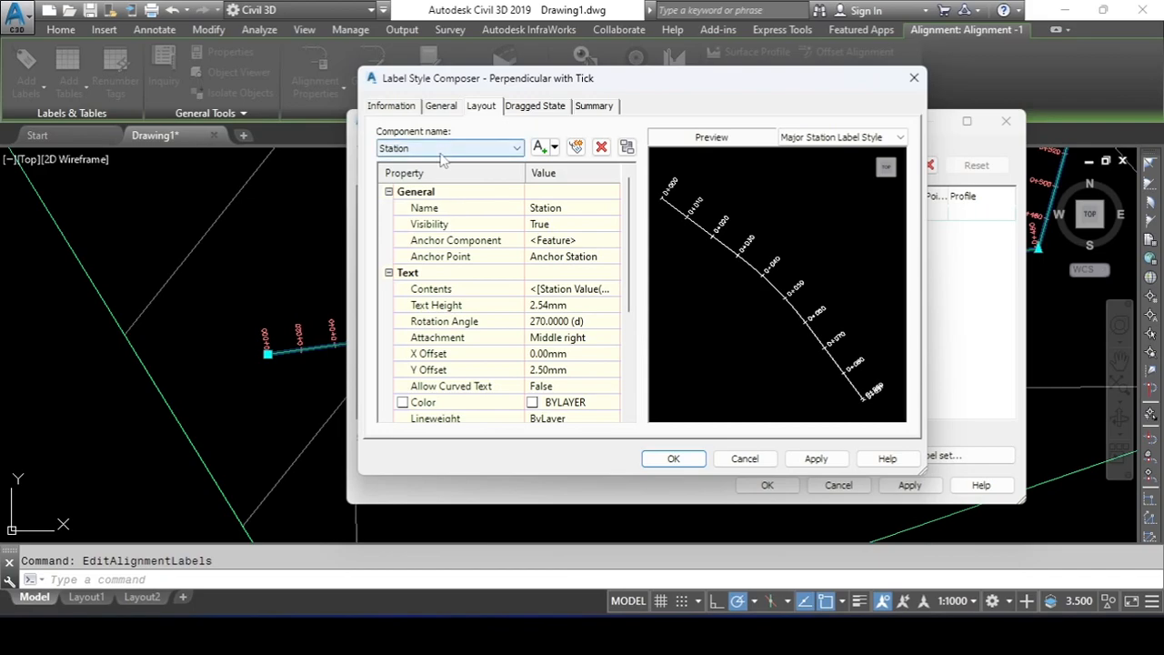
Delete the Station and Tick components from the label style layout
left_click(491, 148)
left_click(455, 160)
scroll(688, 219, "up", 3)
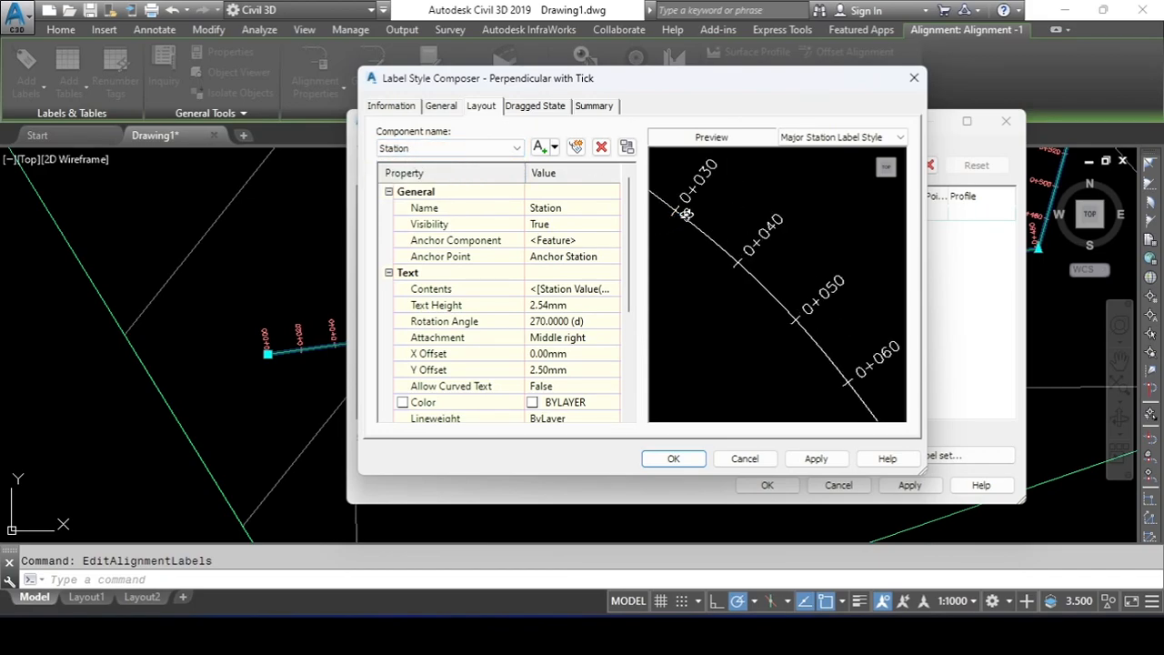
scroll(691, 214, "up", 2)
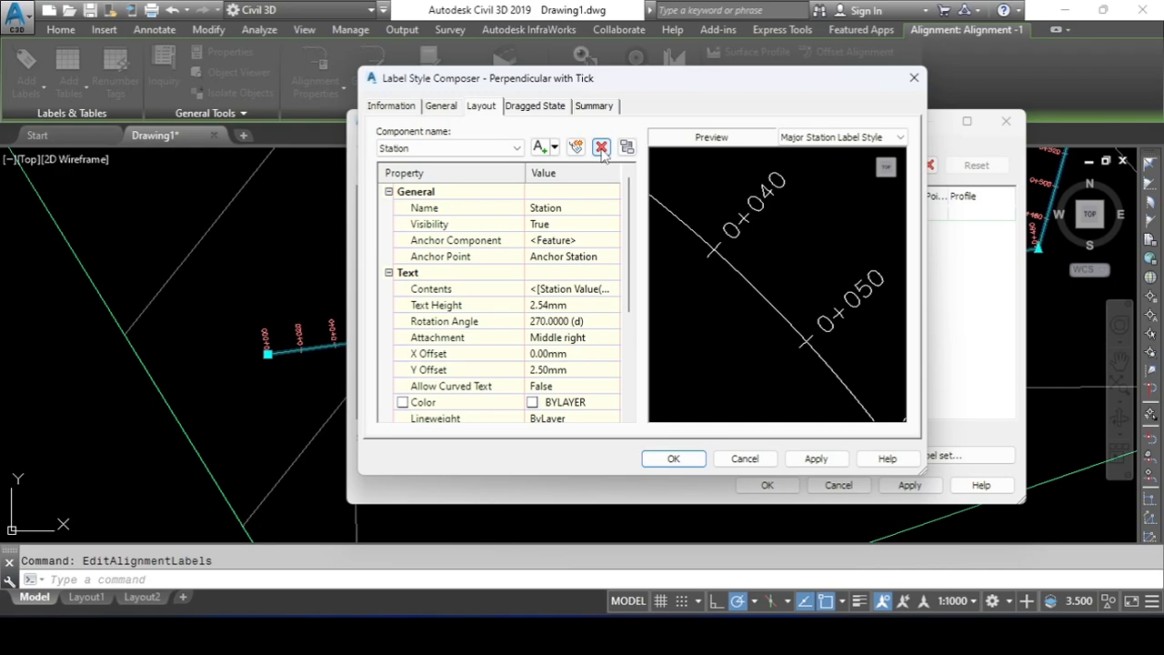
left_click(601, 149)
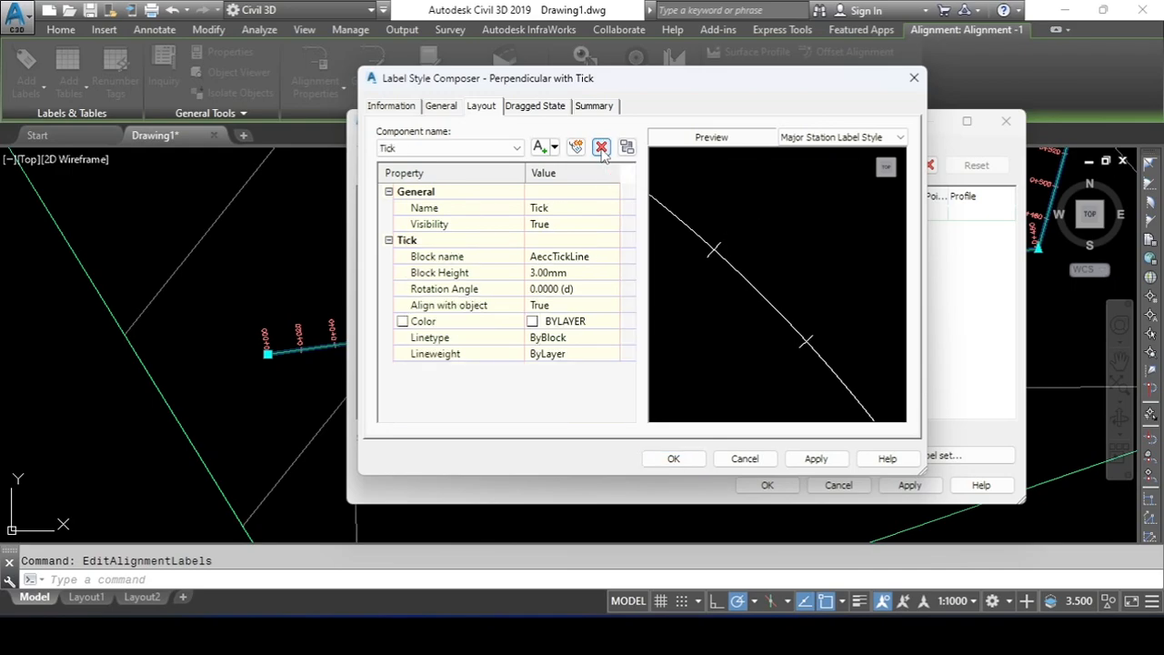
left_click(601, 149)
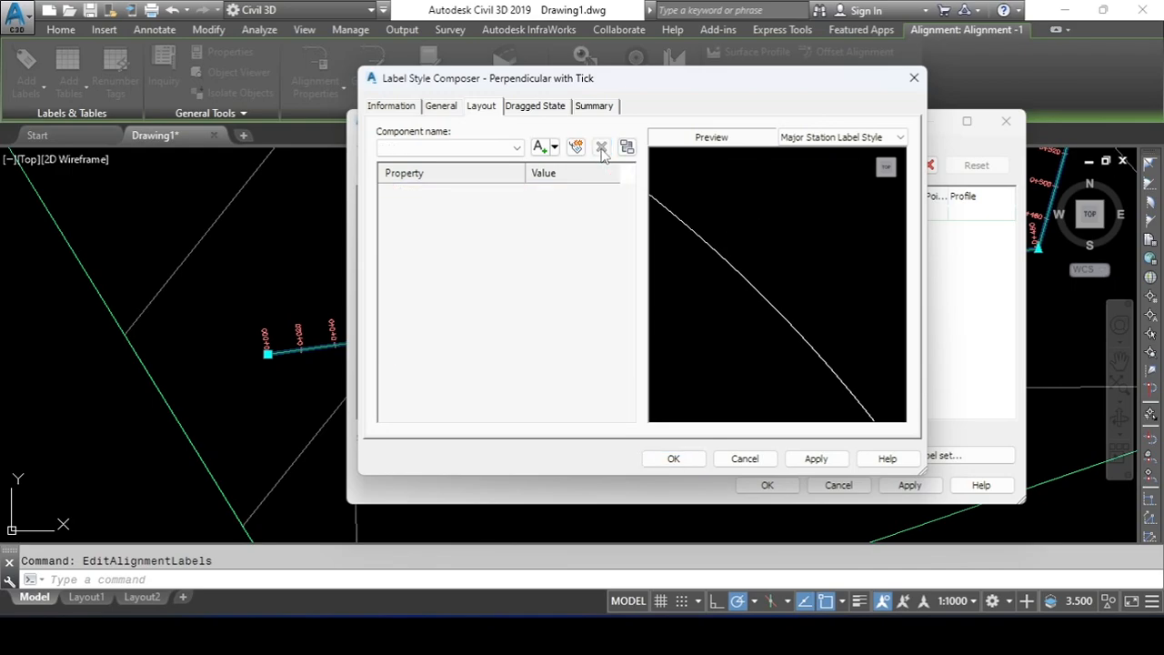
Add a text component to the label style and name it "station"
left_click(554, 146)
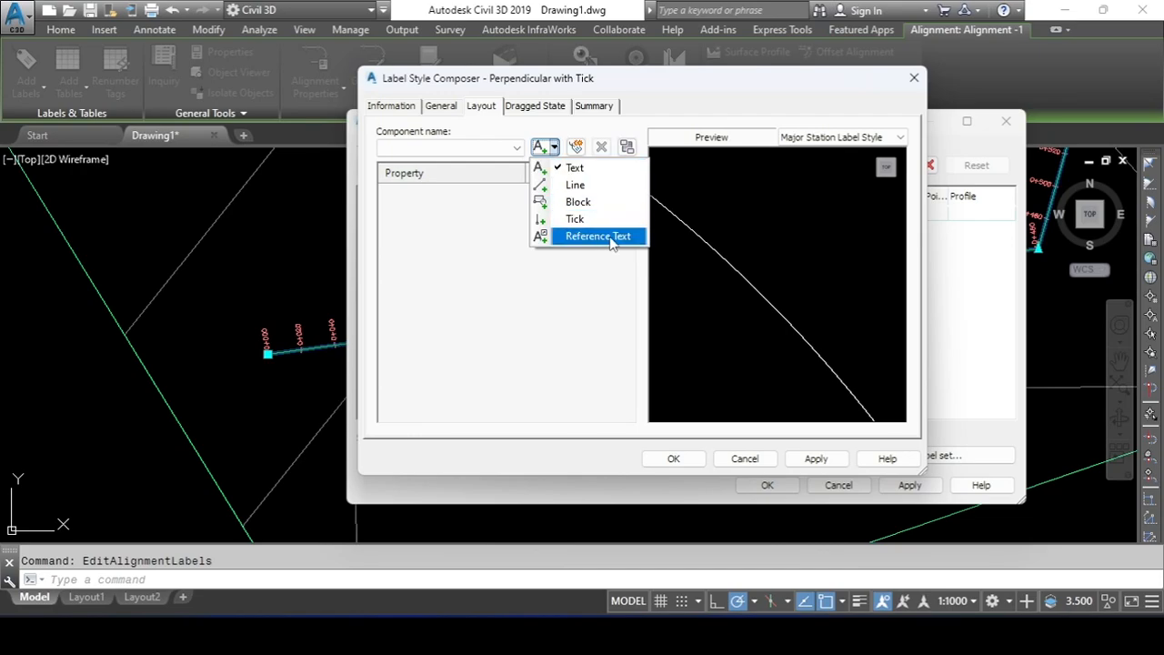
left_click(555, 153)
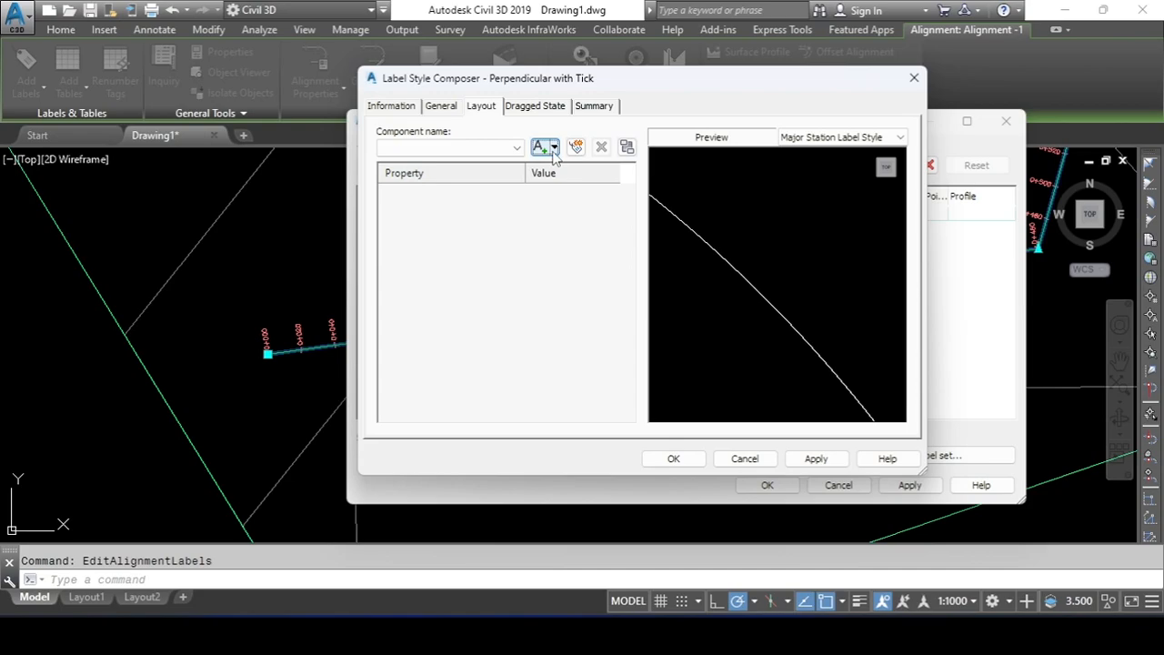
left_click(543, 152)
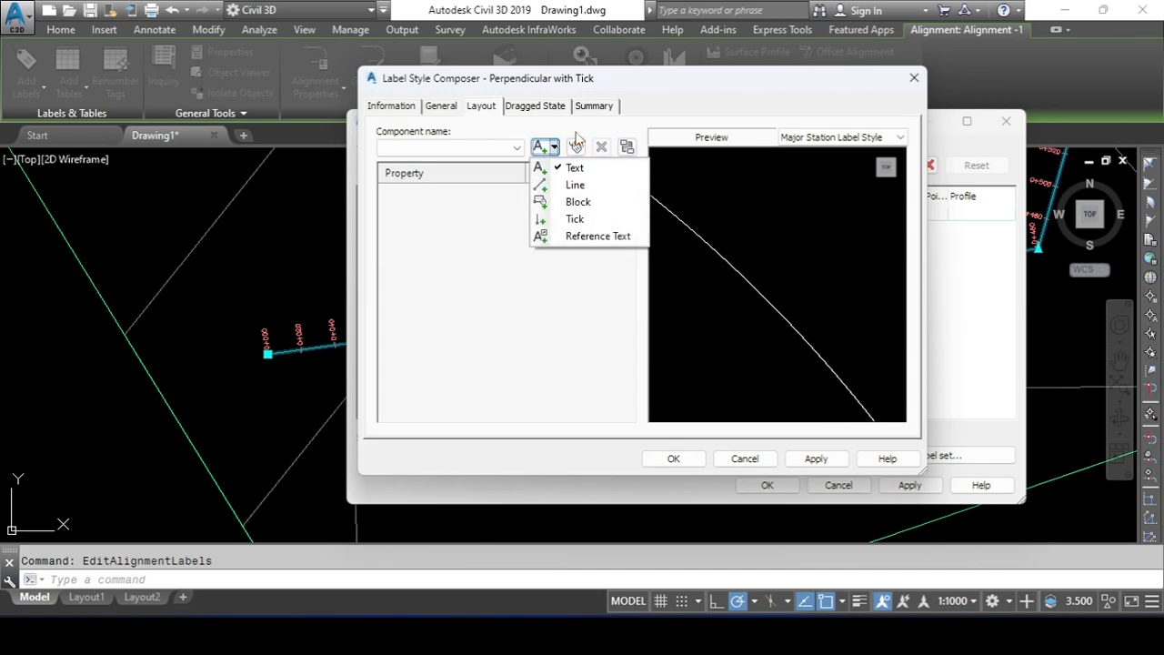
left_click(576, 135)
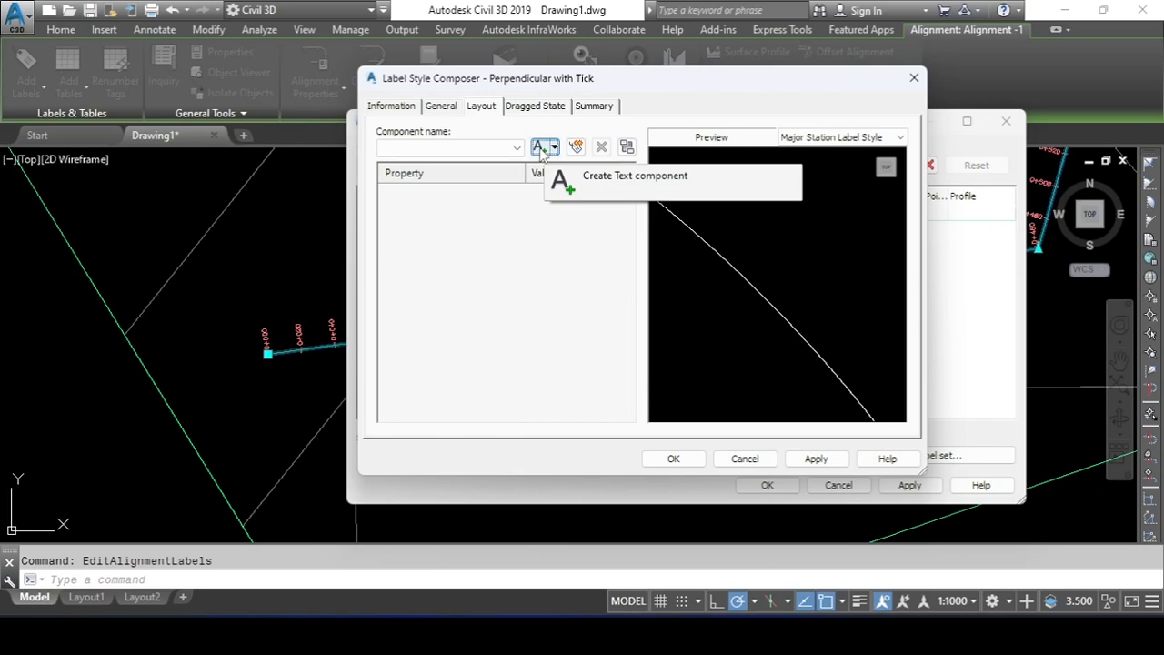
left_click(540, 148)
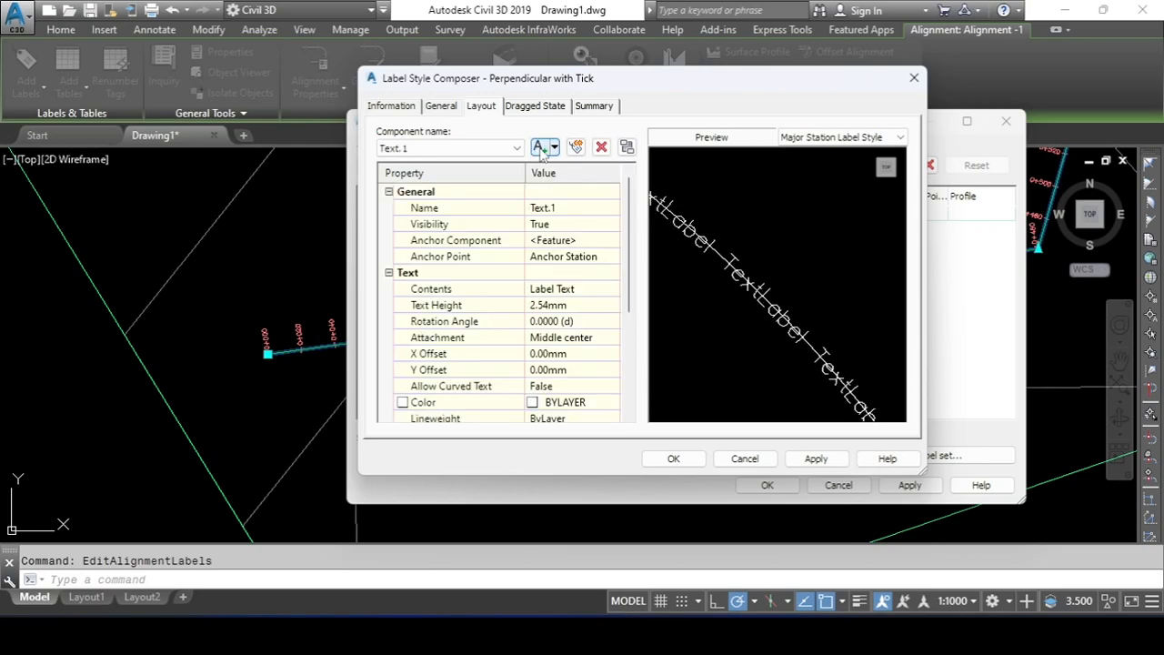
left_click(573, 208)
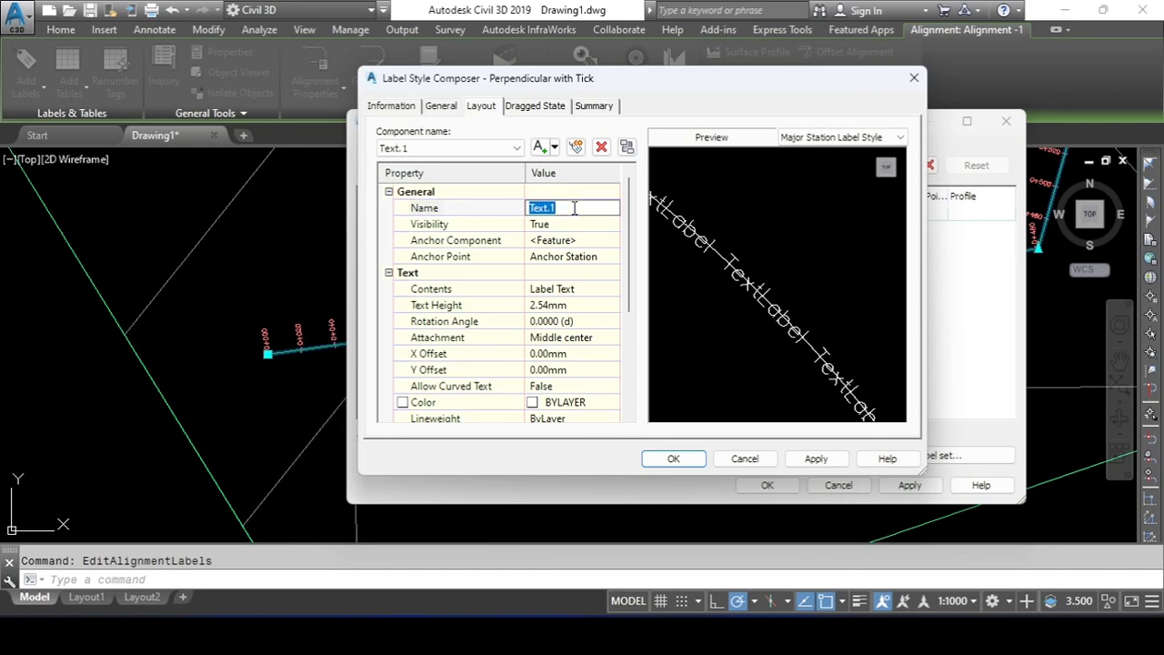
type("s")
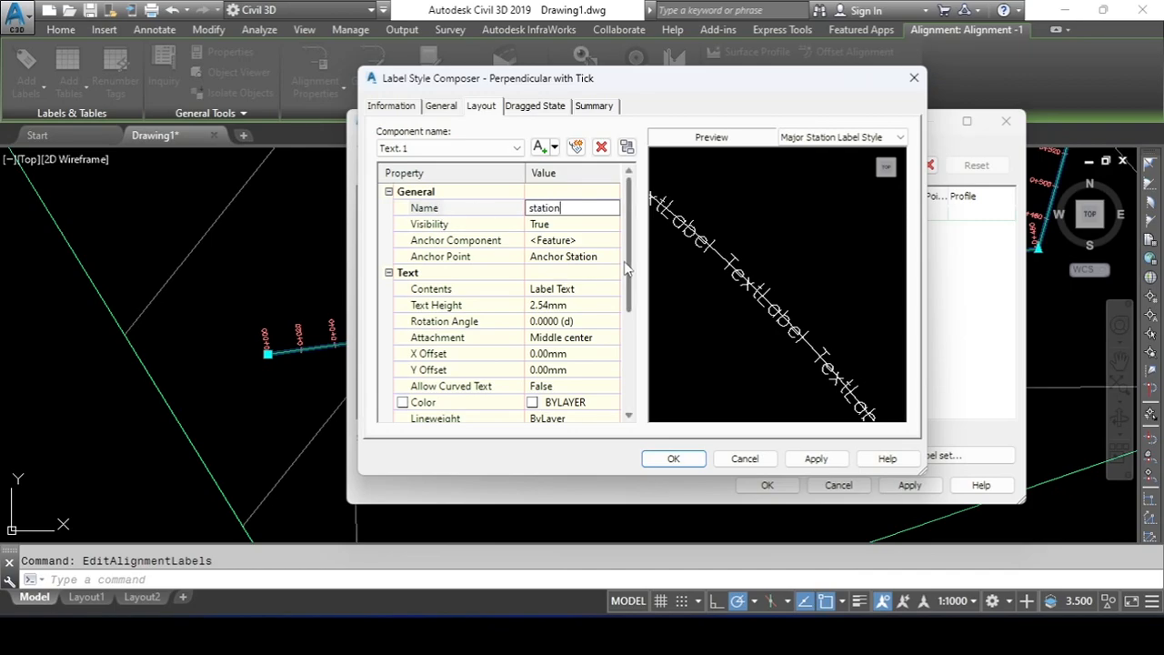
Replace the placeholder label text in the station component's contents with the Station Value property
left_click(573, 291)
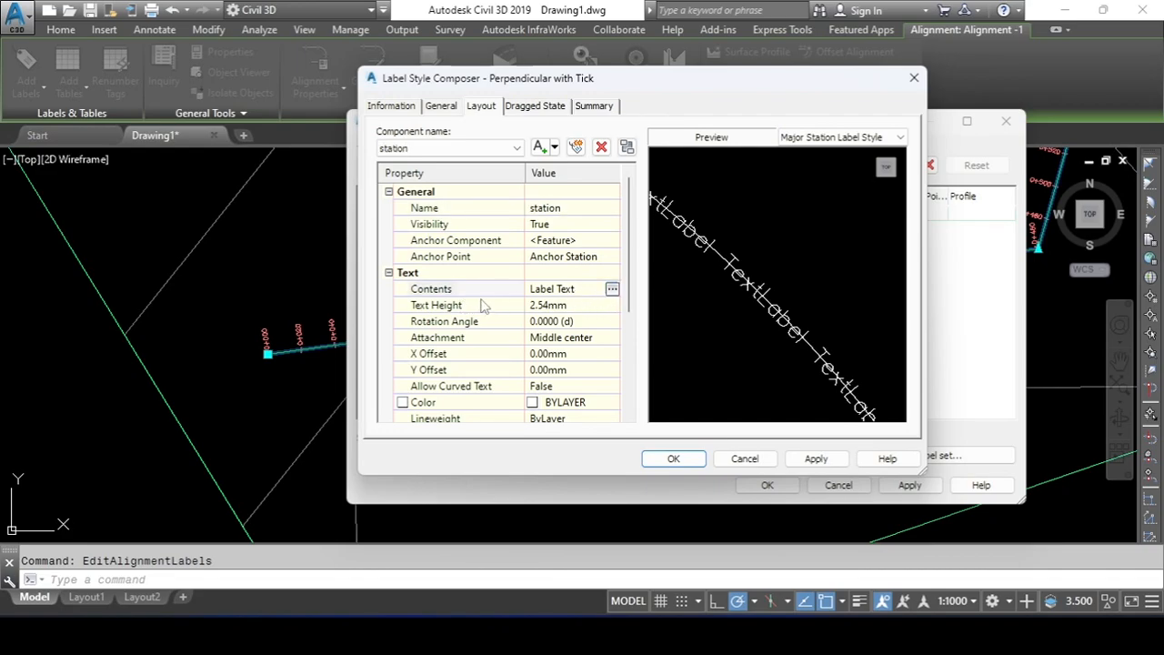
left_click(563, 207)
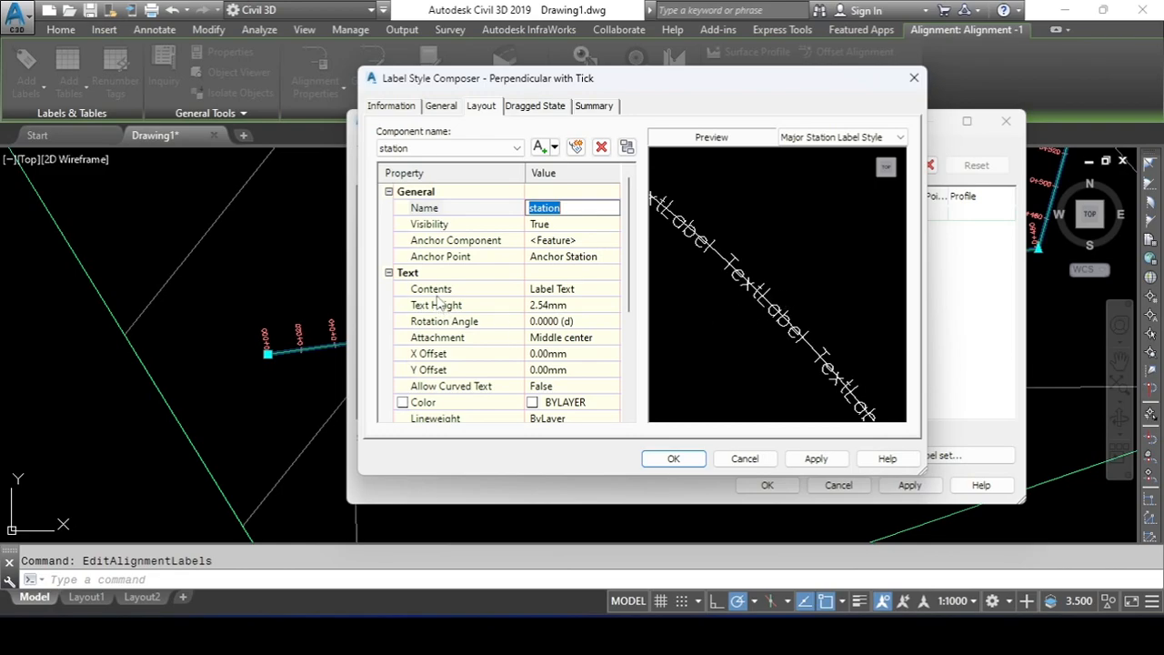
left_click(551, 291)
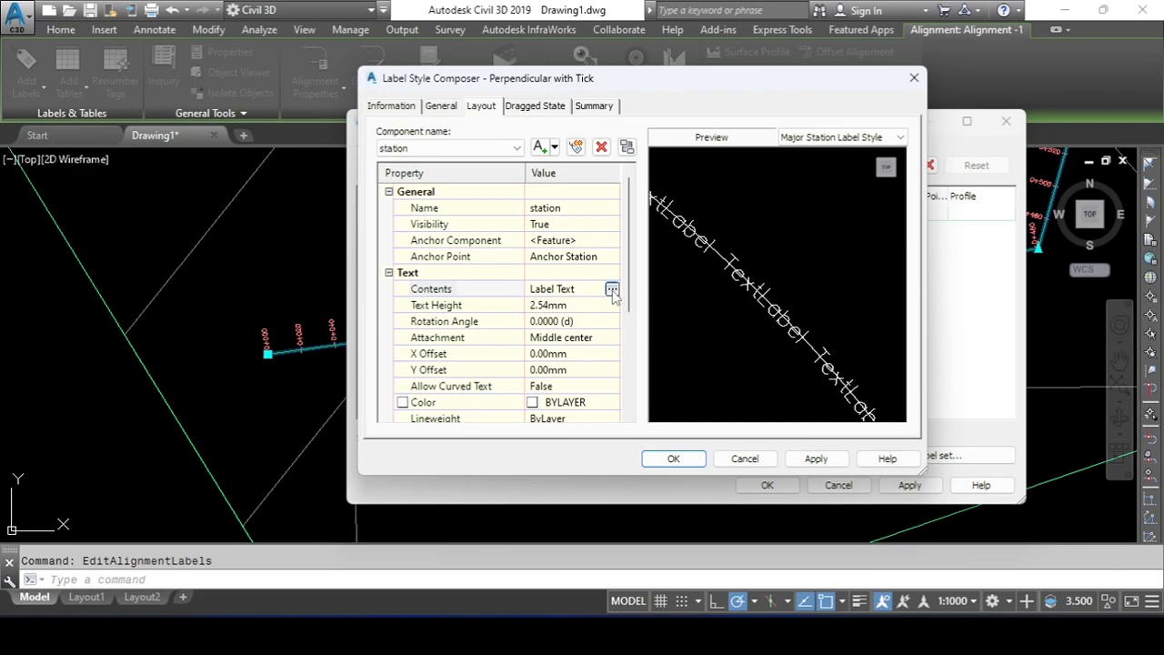
left_click(612, 289)
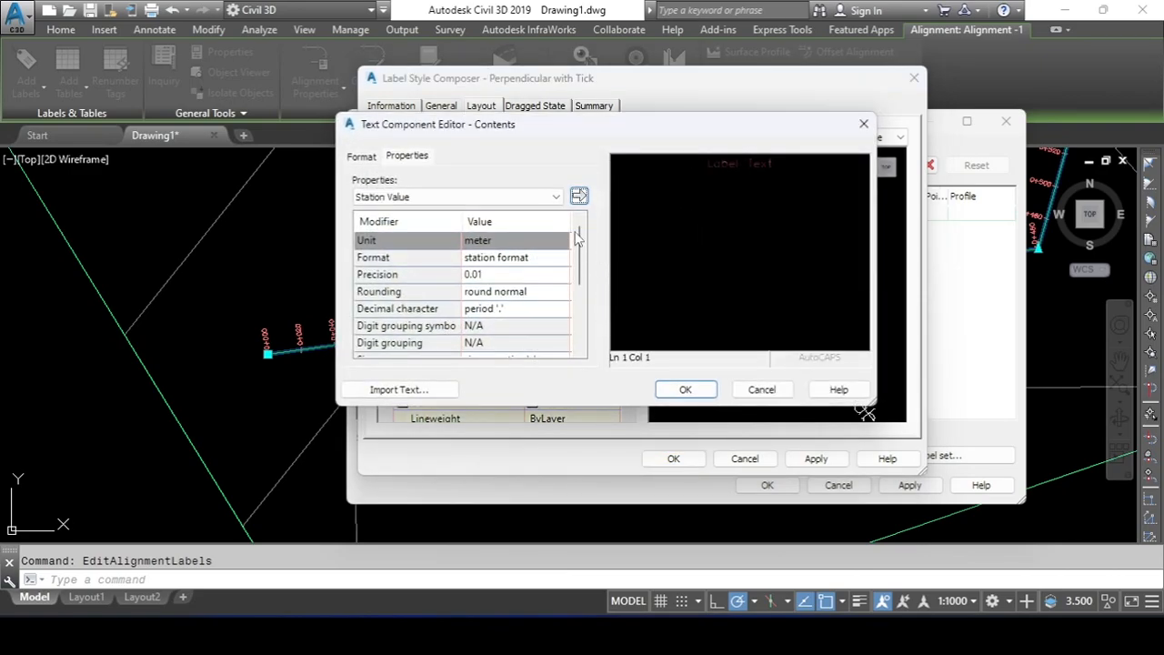
left_click_drag(787, 162, 610, 163)
left_click(550, 198)
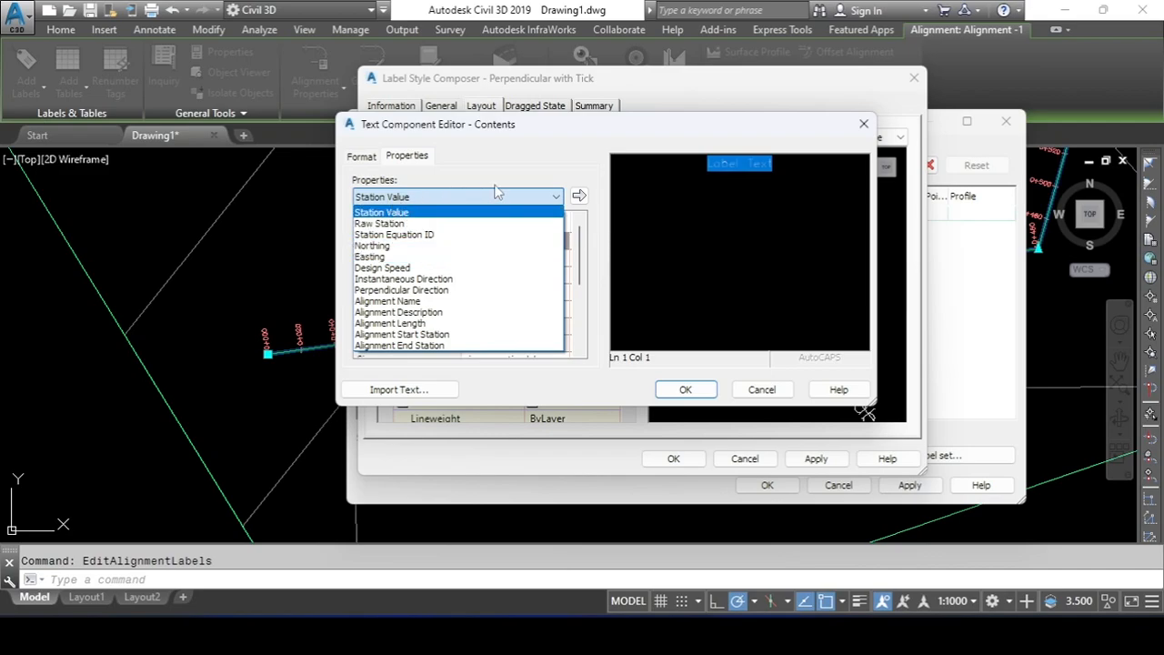
left_click(579, 199)
left_click(579, 198)
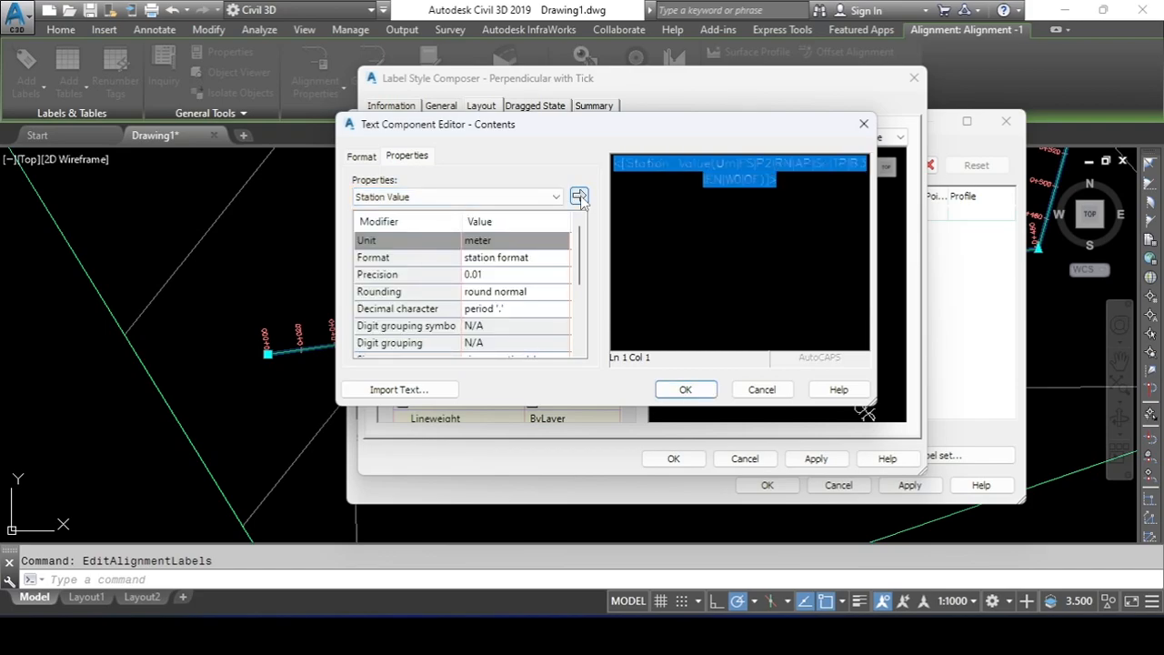
Format the station value text with the Palatino Linotype font and red color, and accept the component contents
left_click(361, 156)
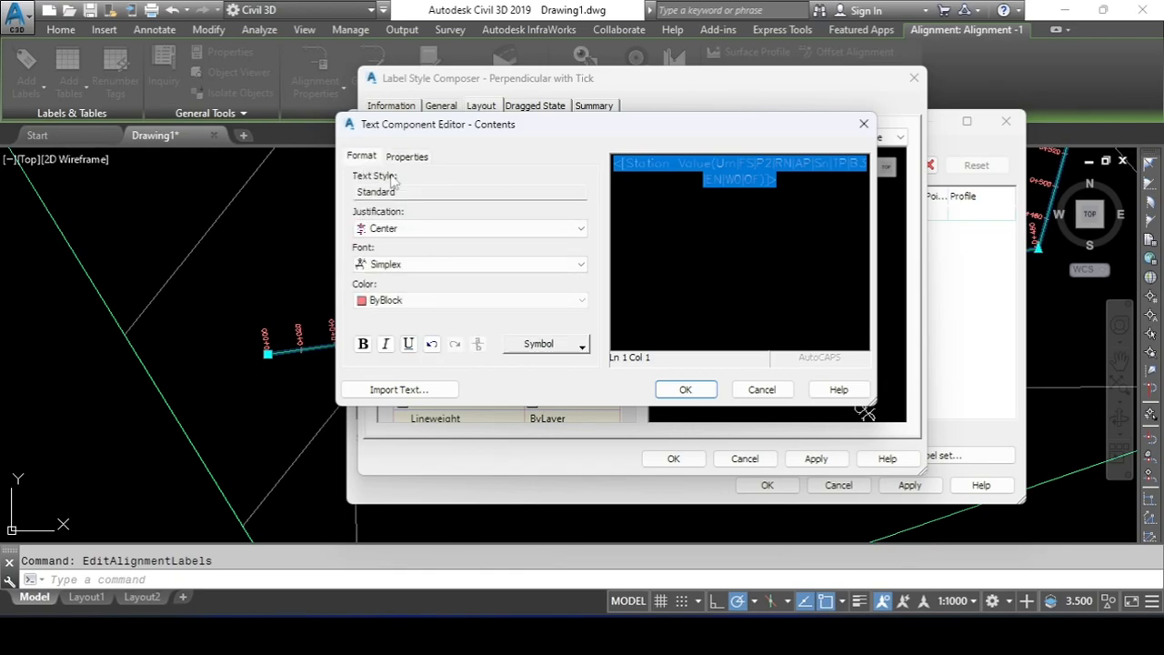
left_click(429, 265)
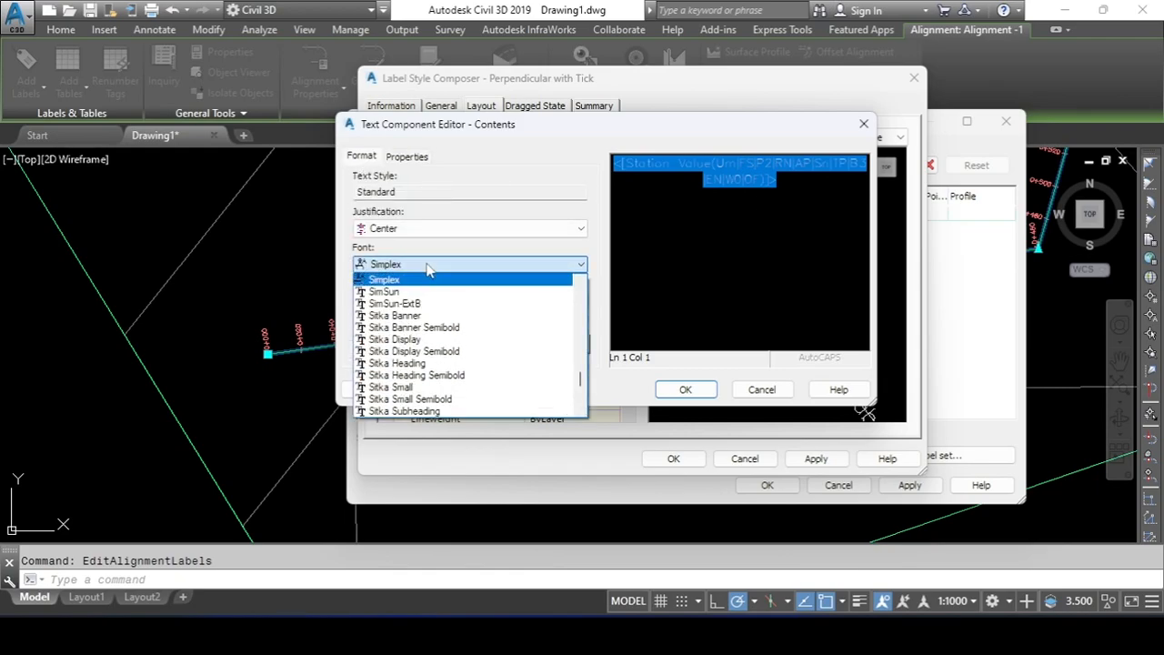
key("p")
left_click(427, 289)
left_click(427, 300)
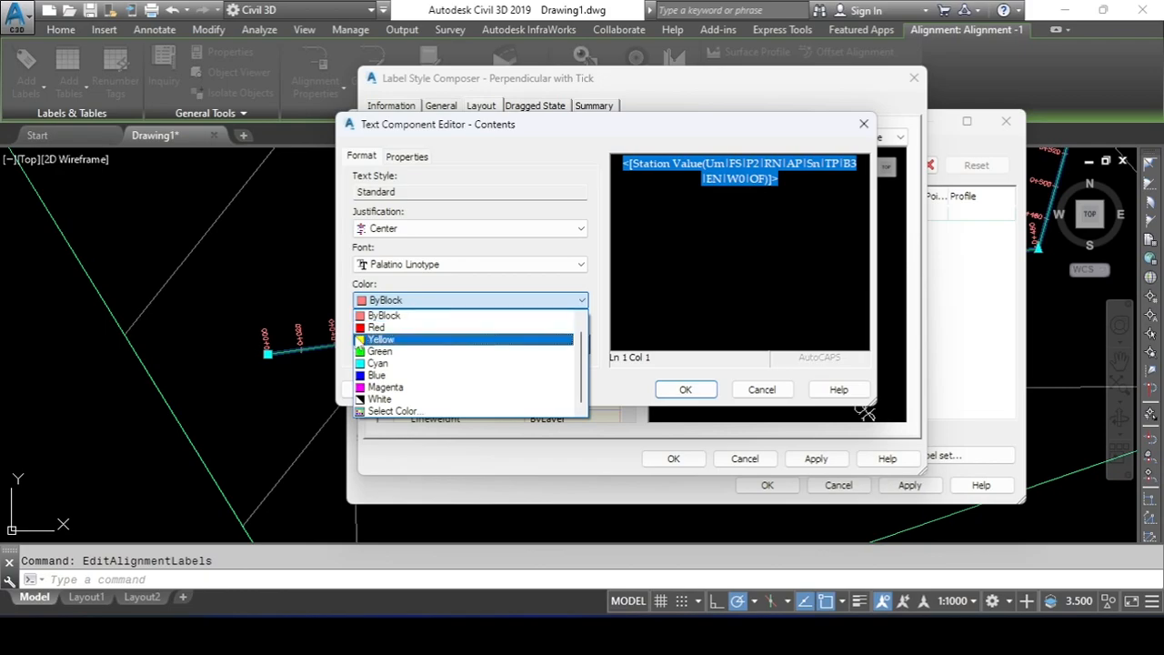
left_click(377, 326)
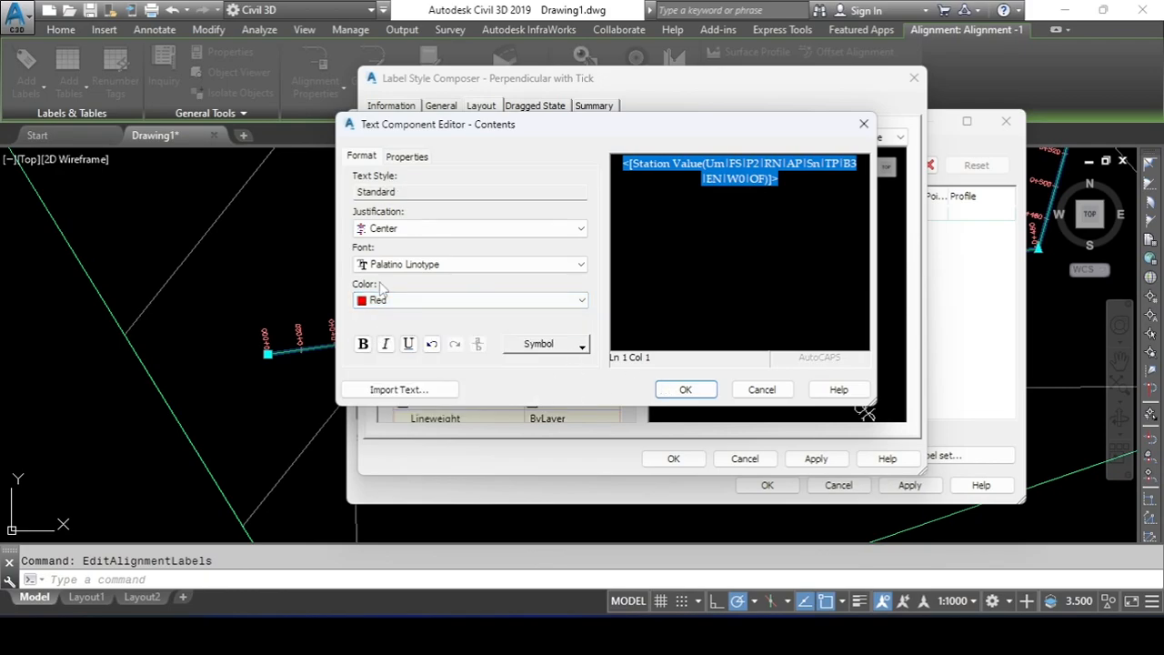
left_click(816, 215)
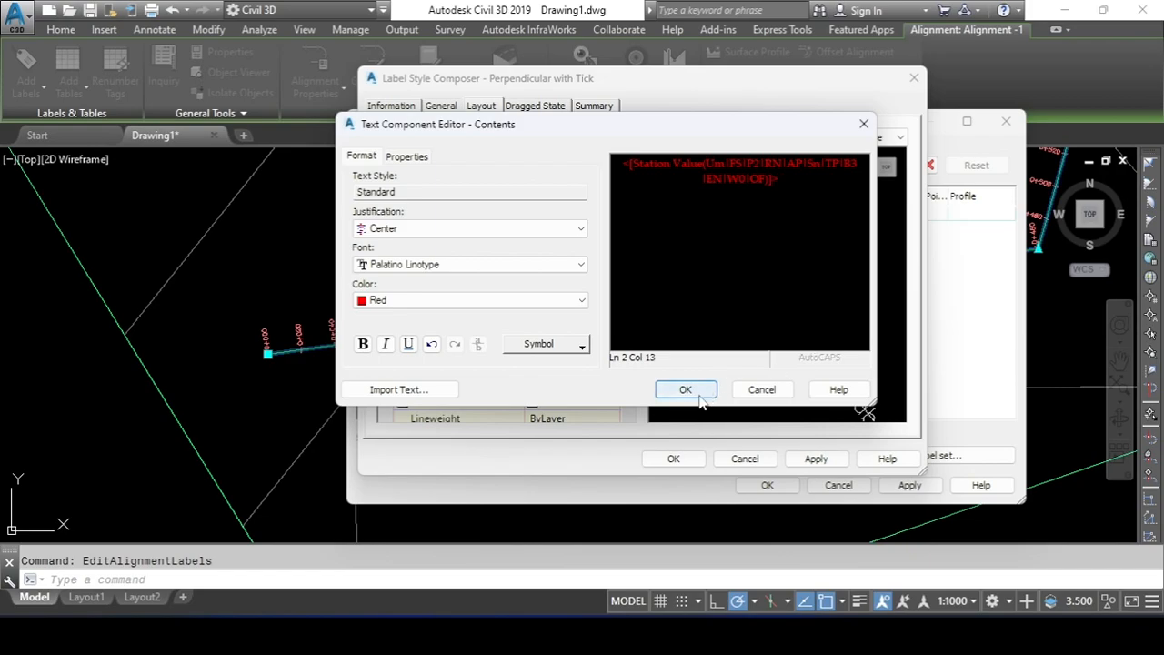
key("ctrl+a")
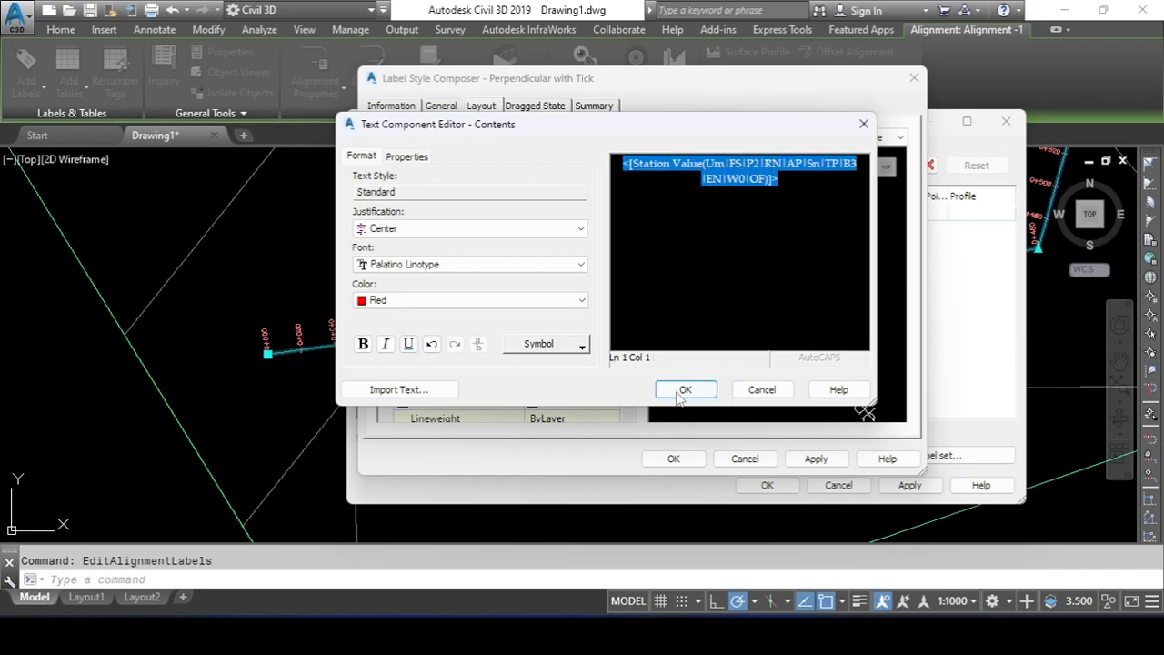
left_click(704, 311)
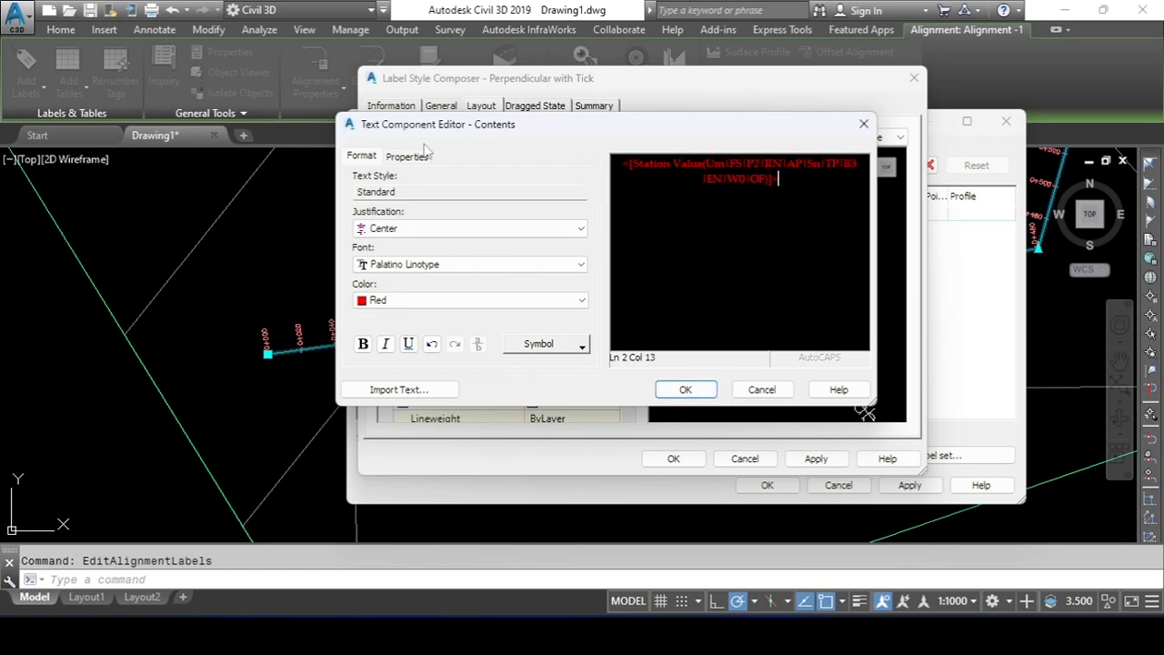
left_click(687, 389)
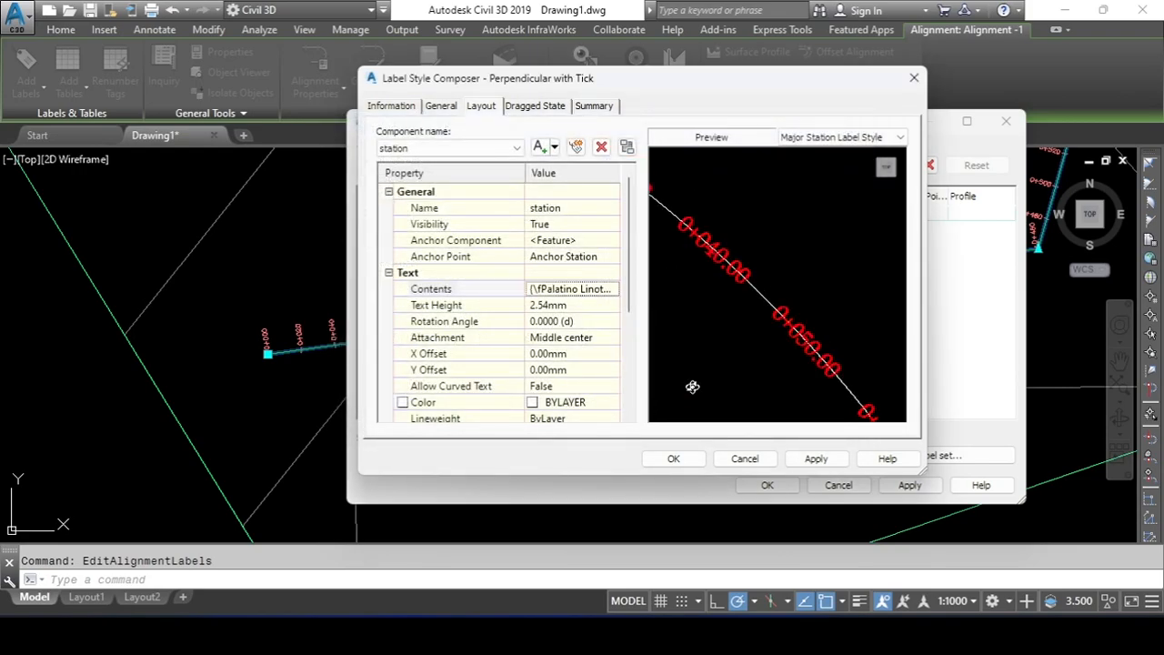
Set the station component's text height to 0.5 mm
scroll(725, 254, "down", 2)
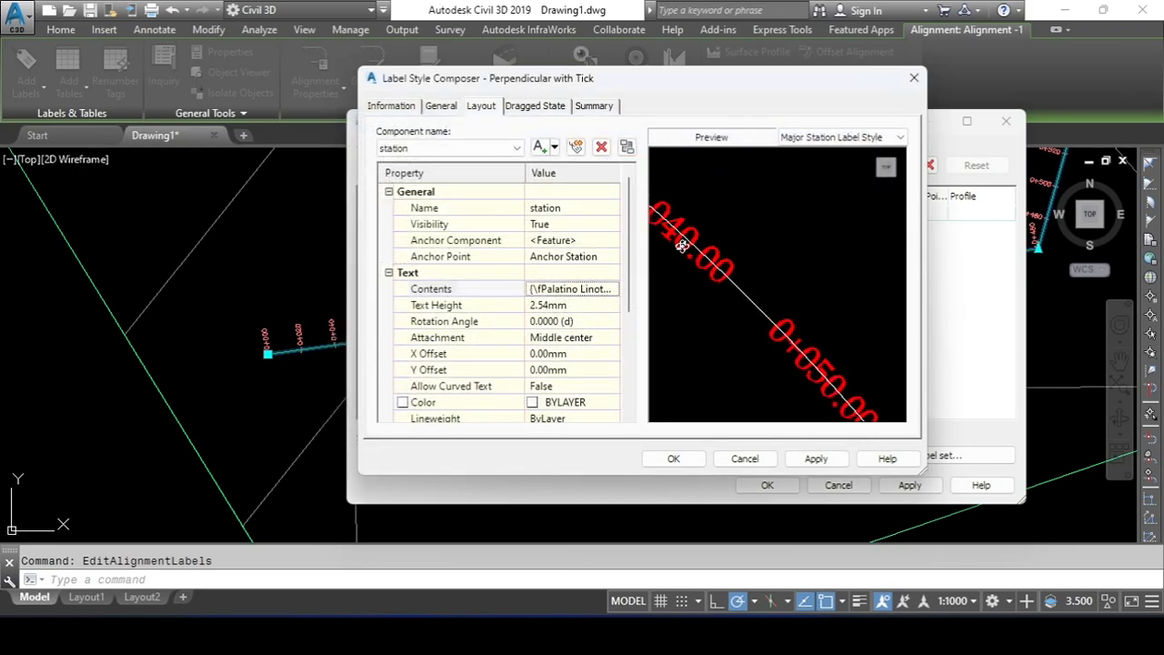
scroll(728, 259, "up", 3)
scroll(728, 259, "down", 1)
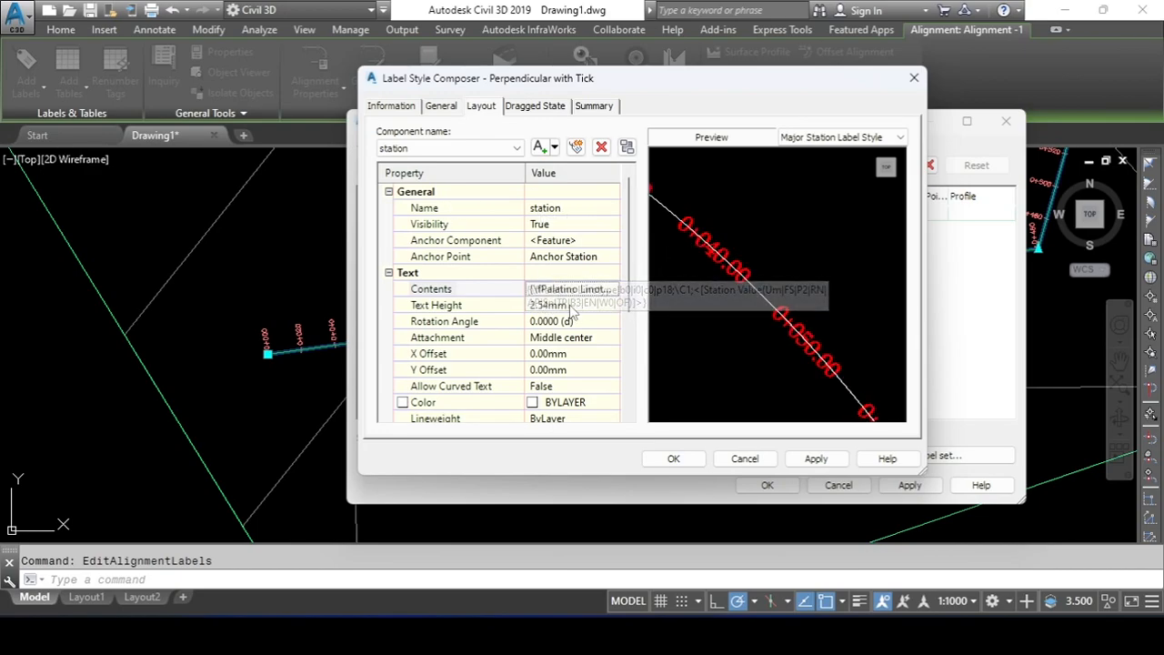
left_click(571, 305)
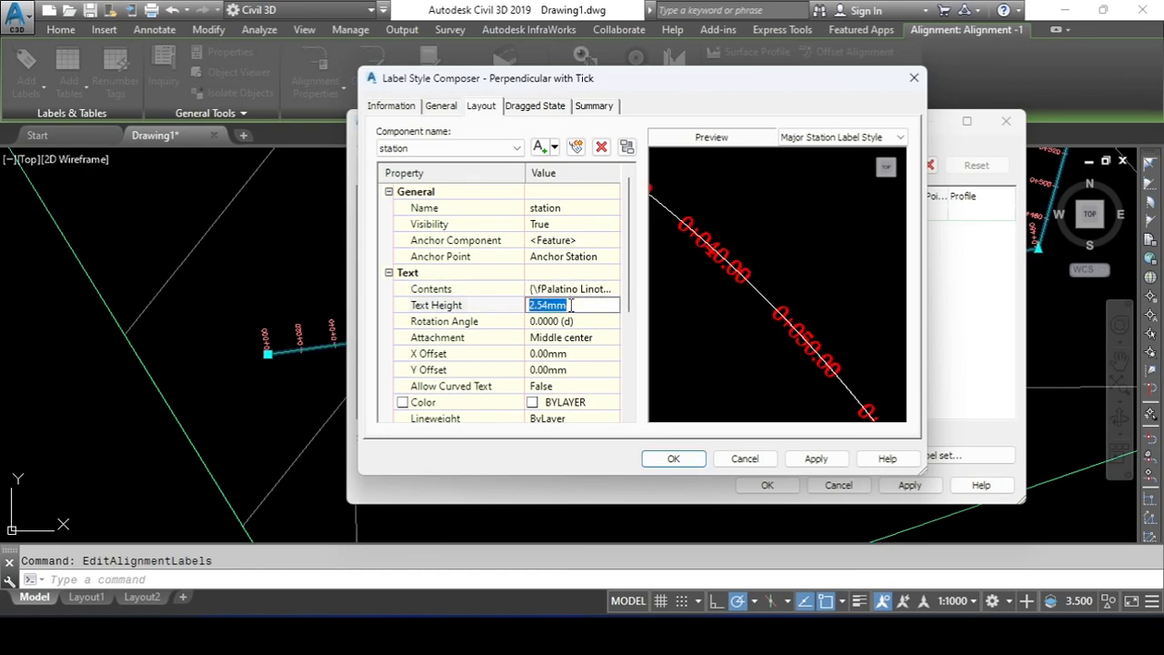
type(".5")
left_click(575, 322)
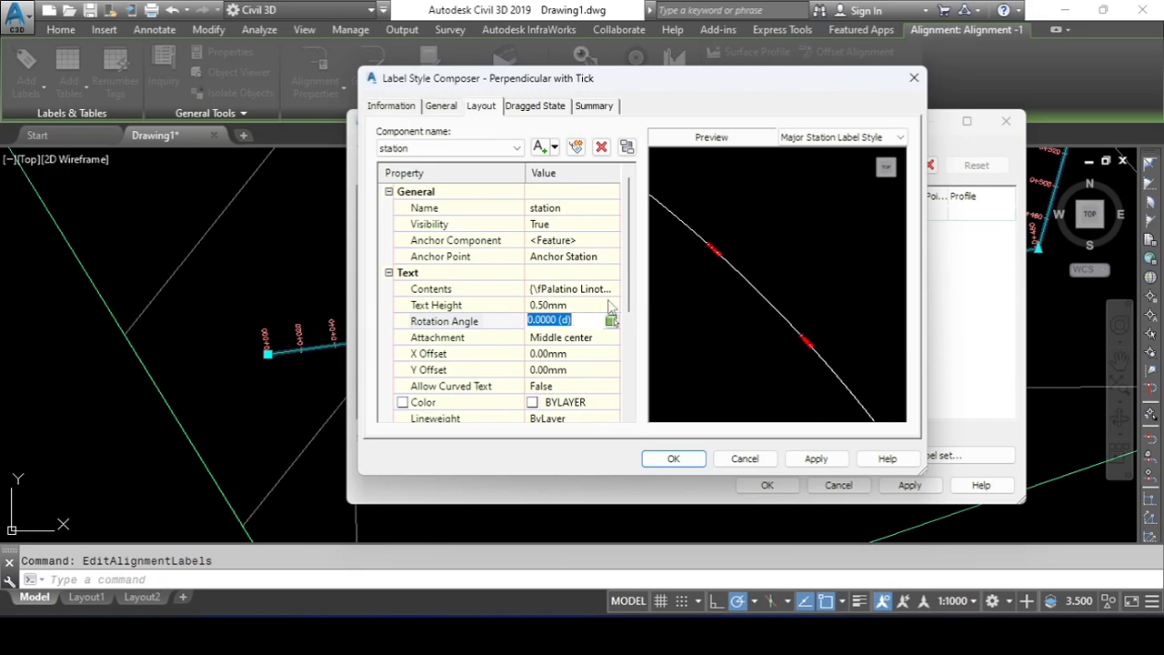
Set the station text's rotation angle to 90 degrees
left_click(701, 246)
scroll(696, 243, "down", 2)
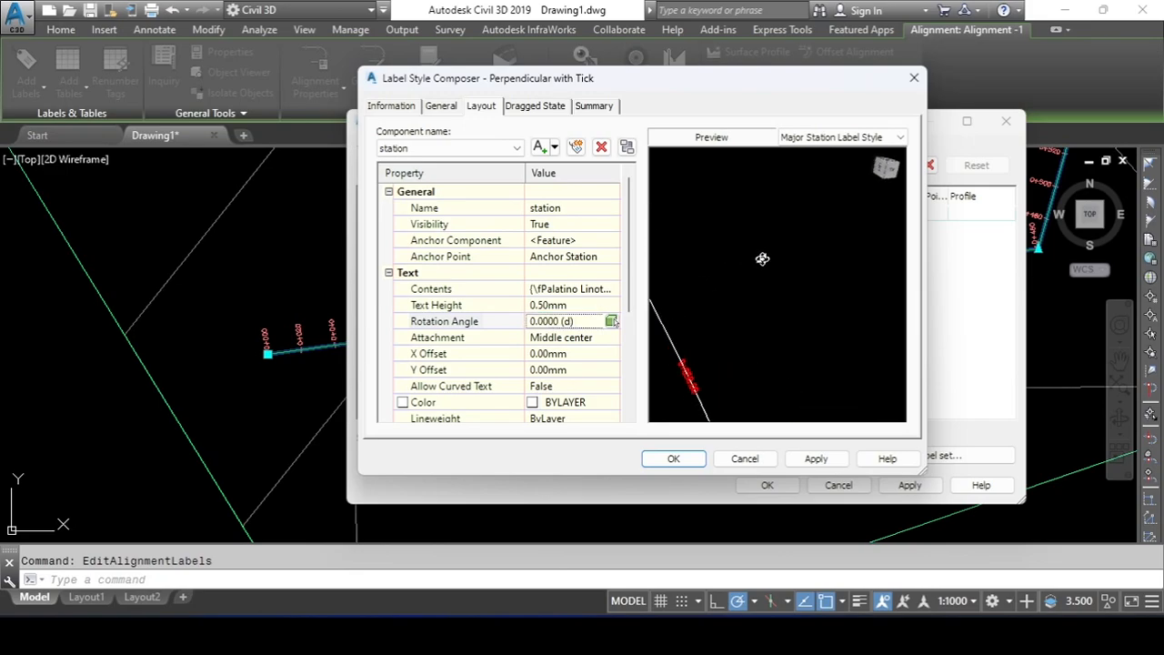
scroll(682, 237, "up", 4)
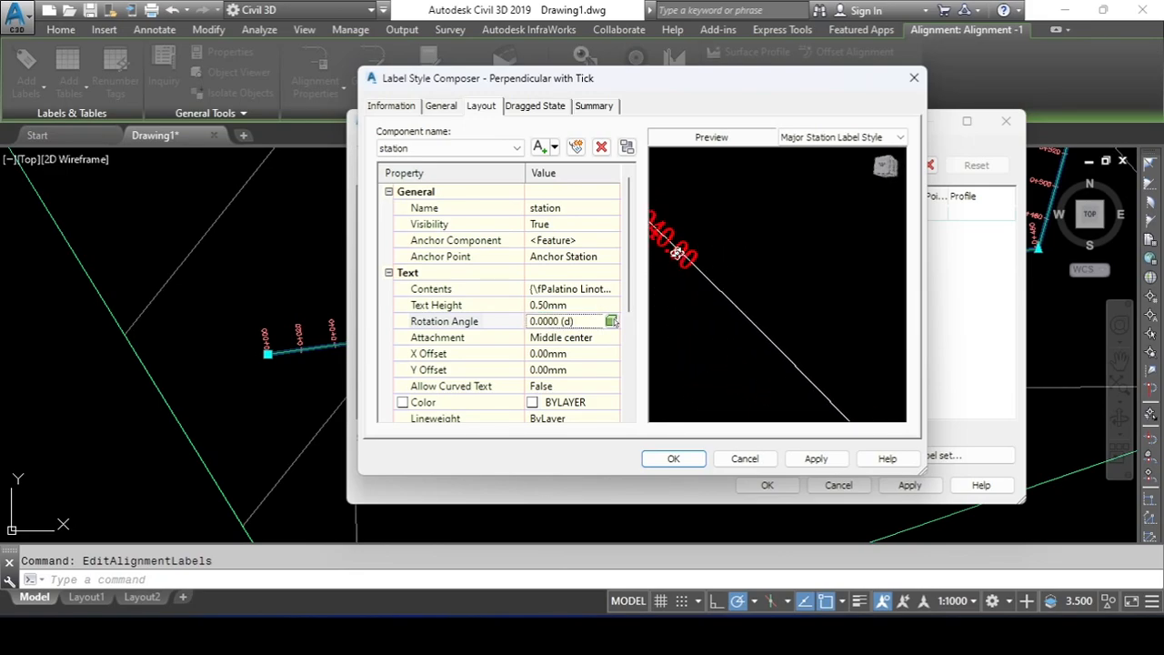
scroll(782, 291, "up", 2)
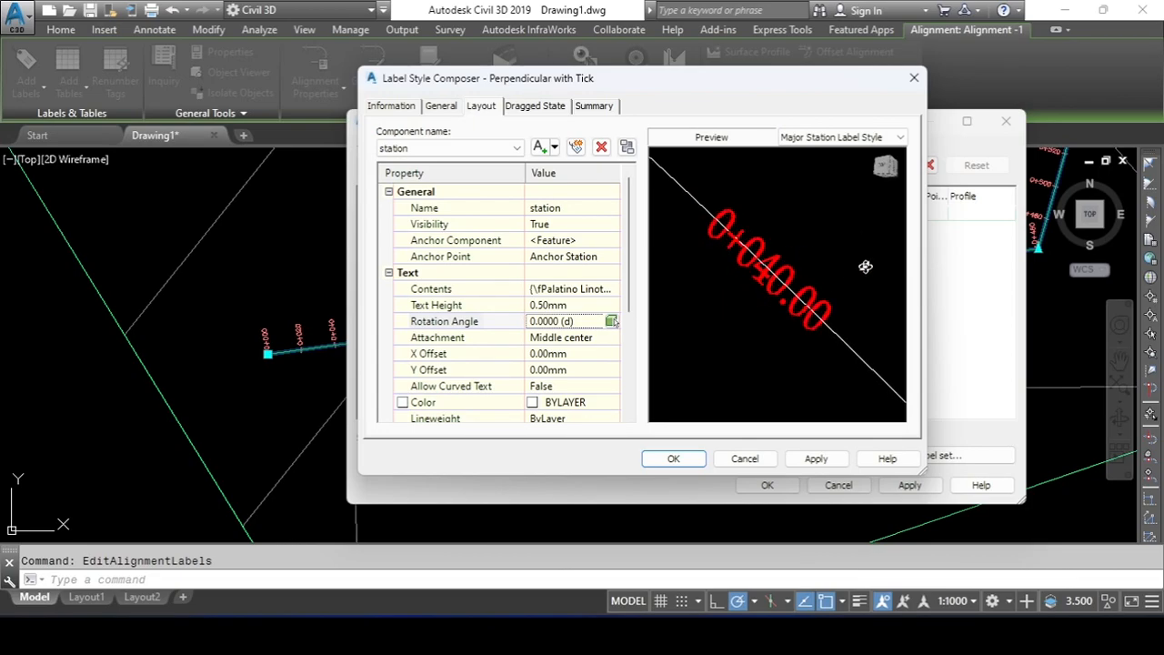
left_click(583, 325)
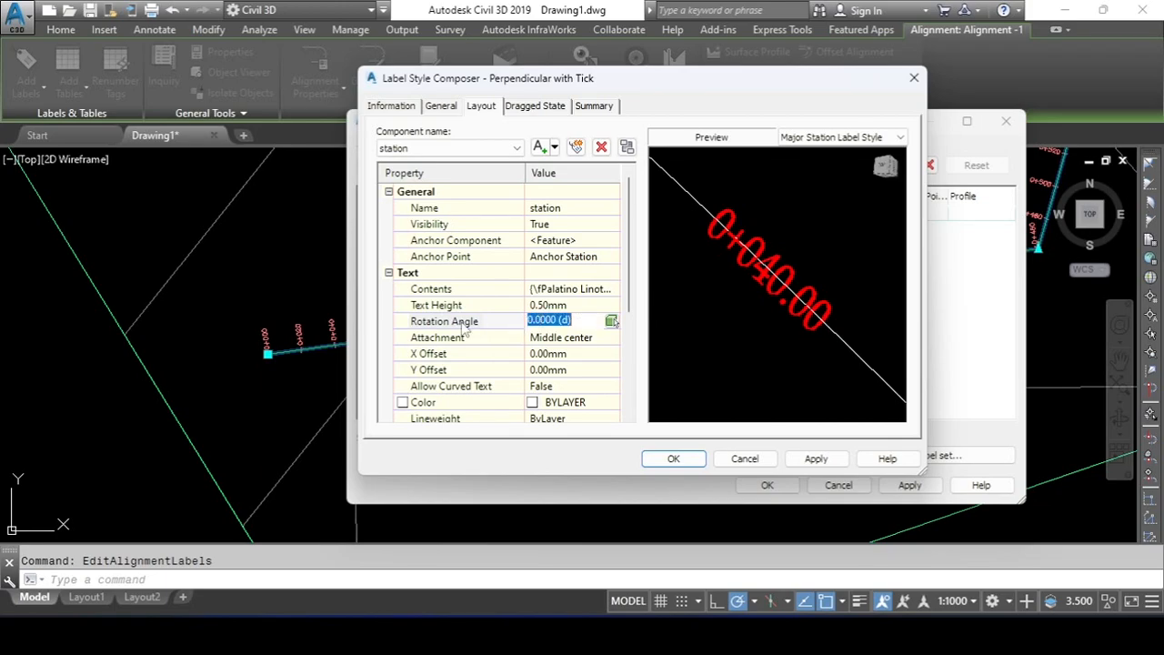
type("90")
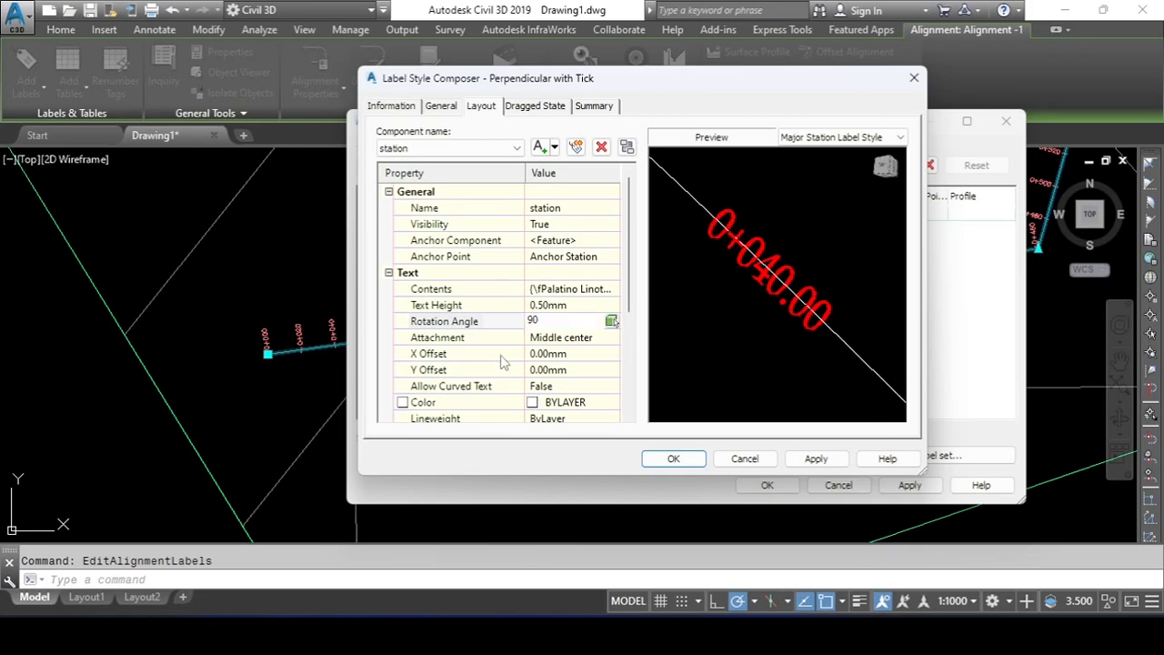
key("Return")
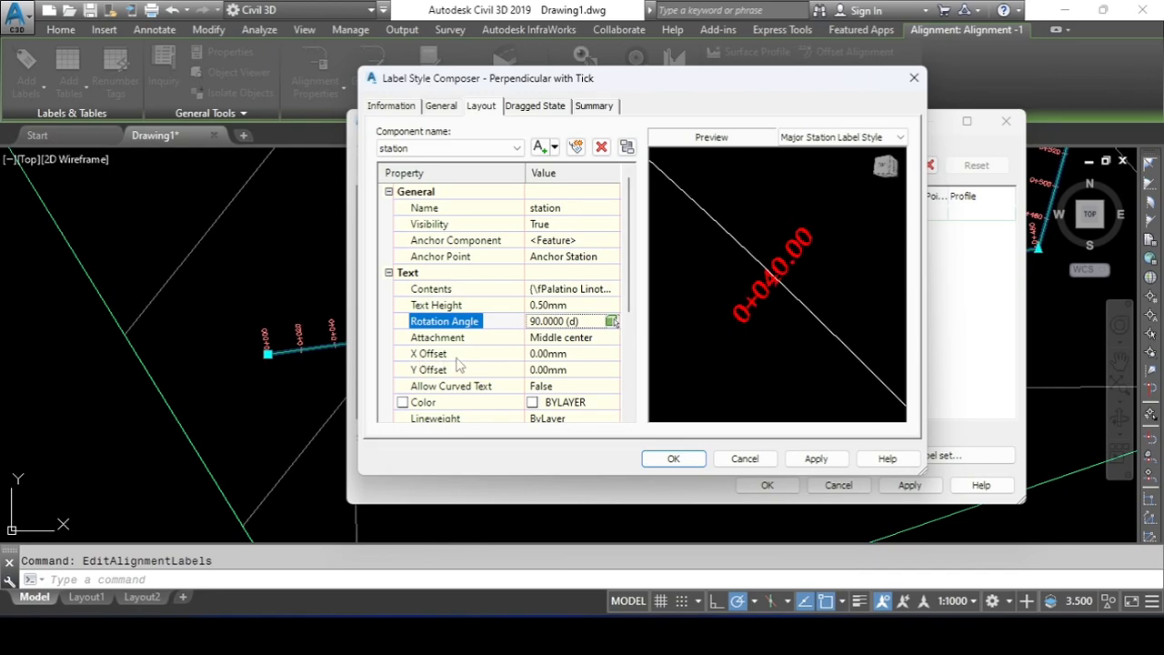
Add a line component to the major station label style
left_click(554, 148)
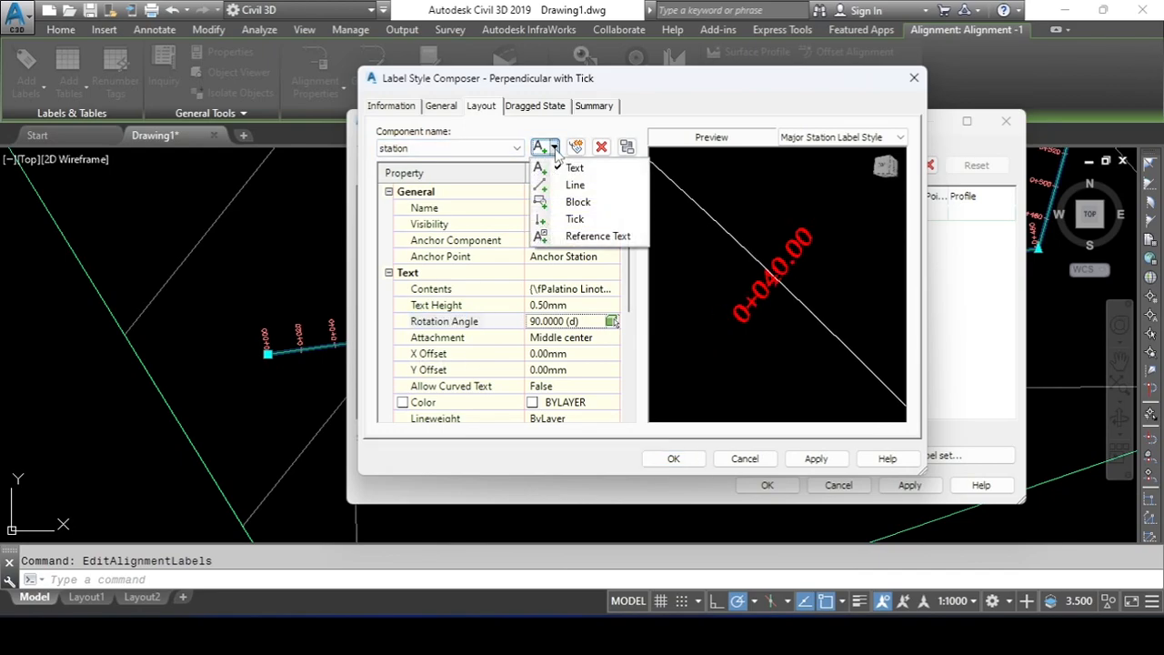
left_click(587, 186)
scroll(691, 196, "down", 4)
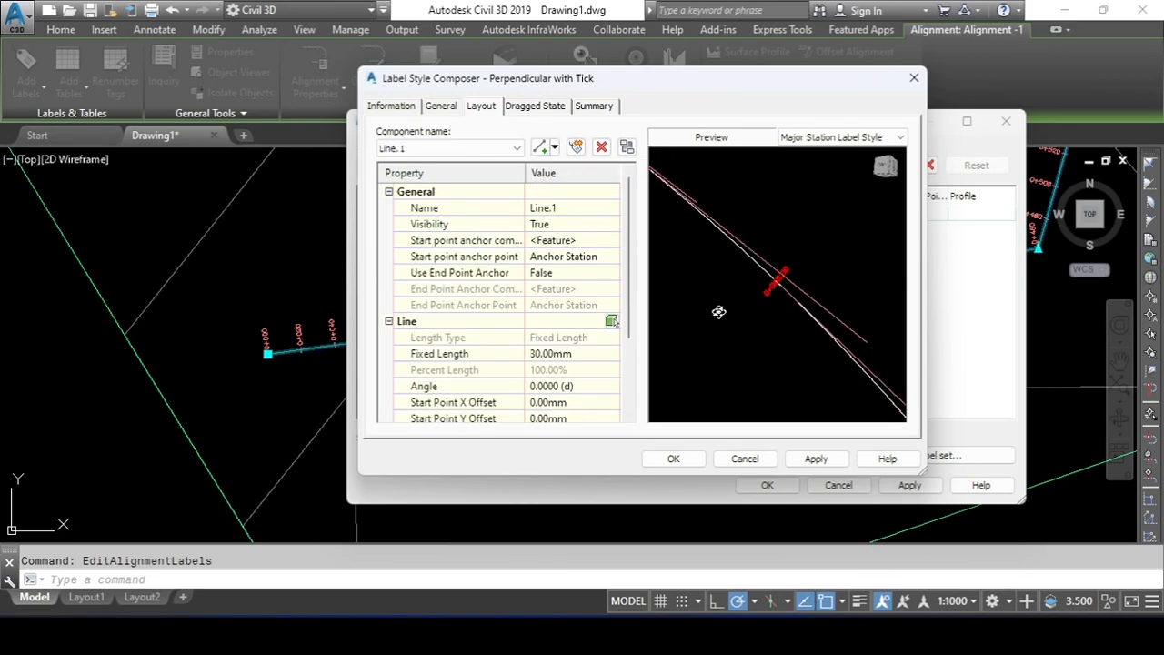
scroll(692, 198, "up", 3)
scroll(781, 283, "up", 2)
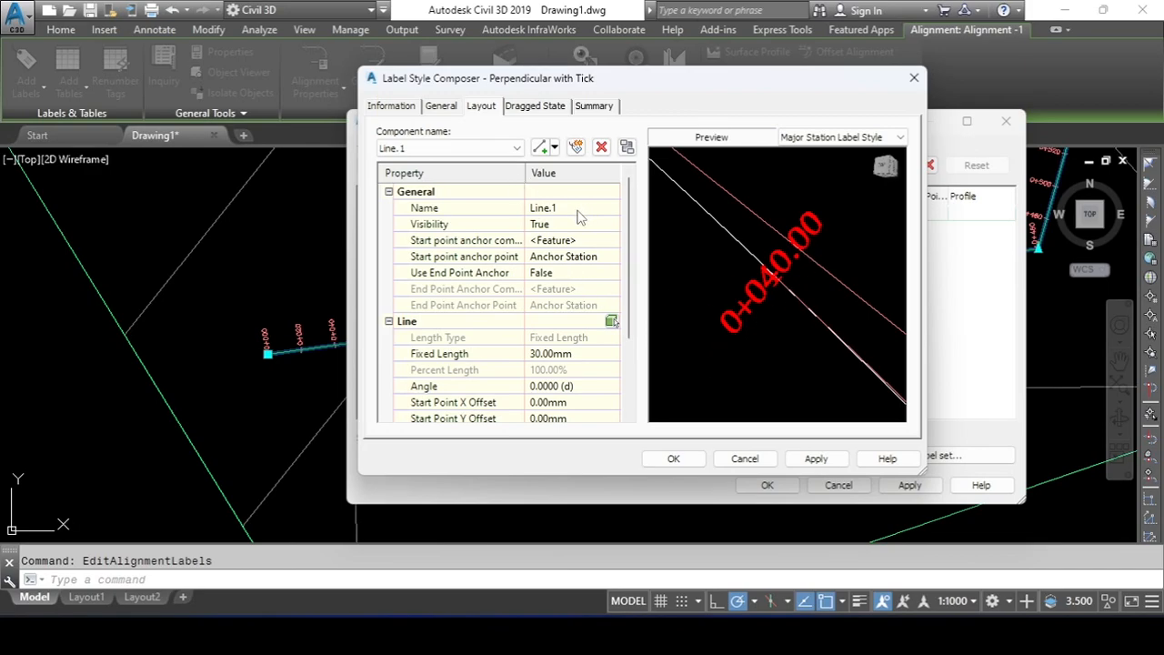
Give the line component a fixed length of 10 mm and an angle of 90 degrees
left_click(573, 354)
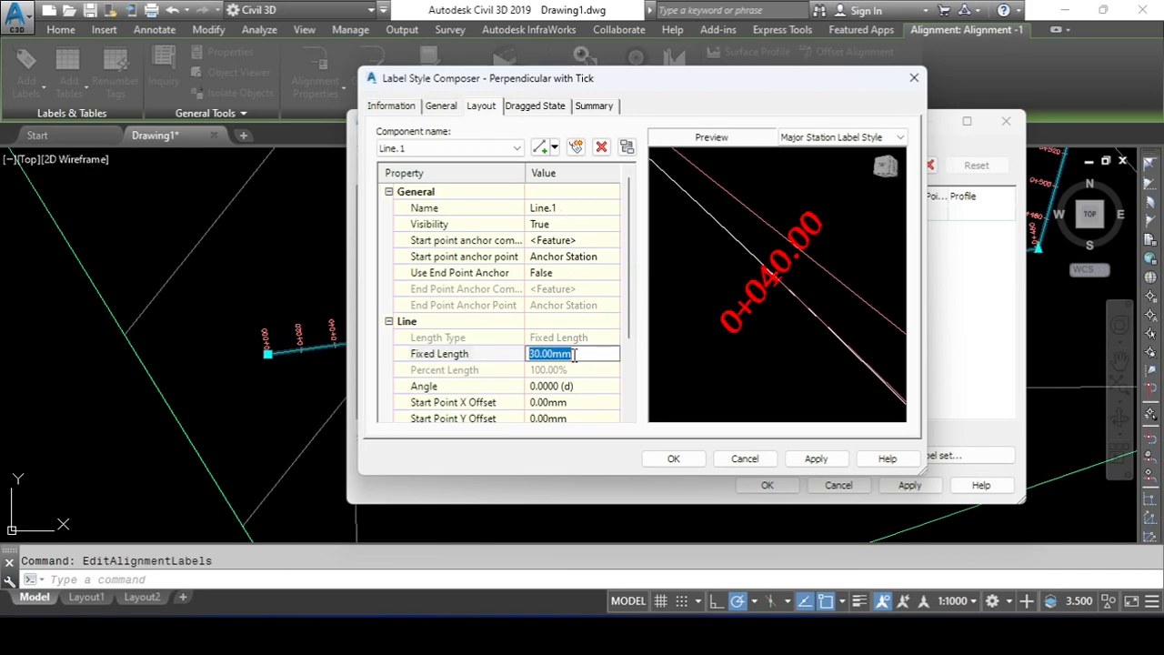
scroll(768, 333, "down", 3)
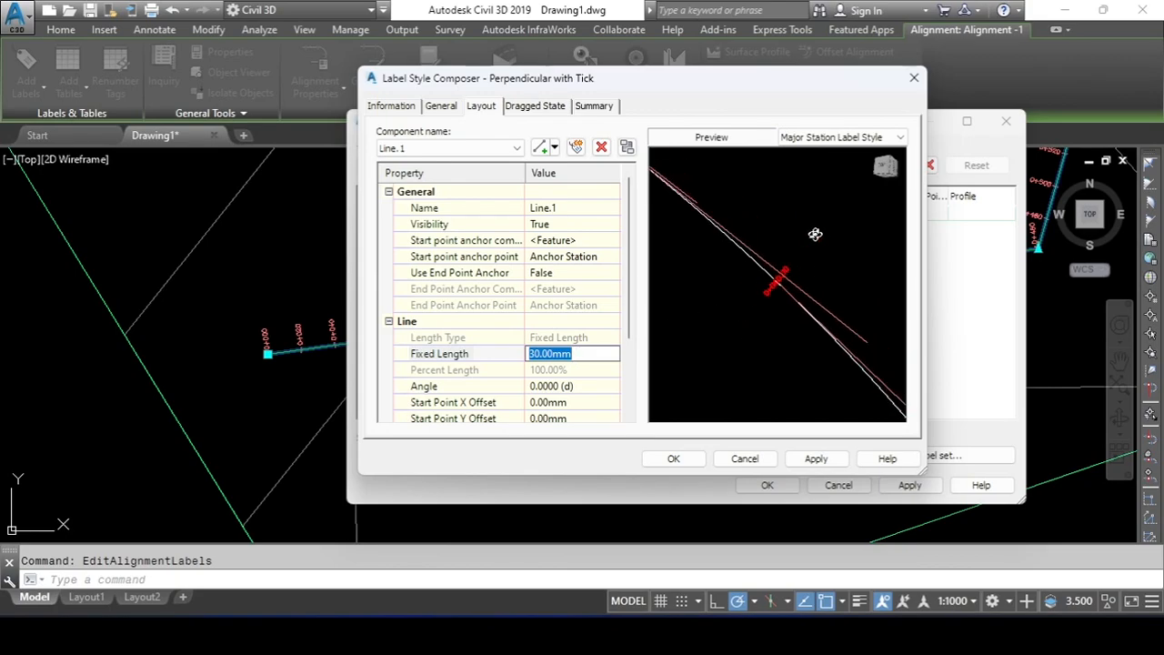
type("10")
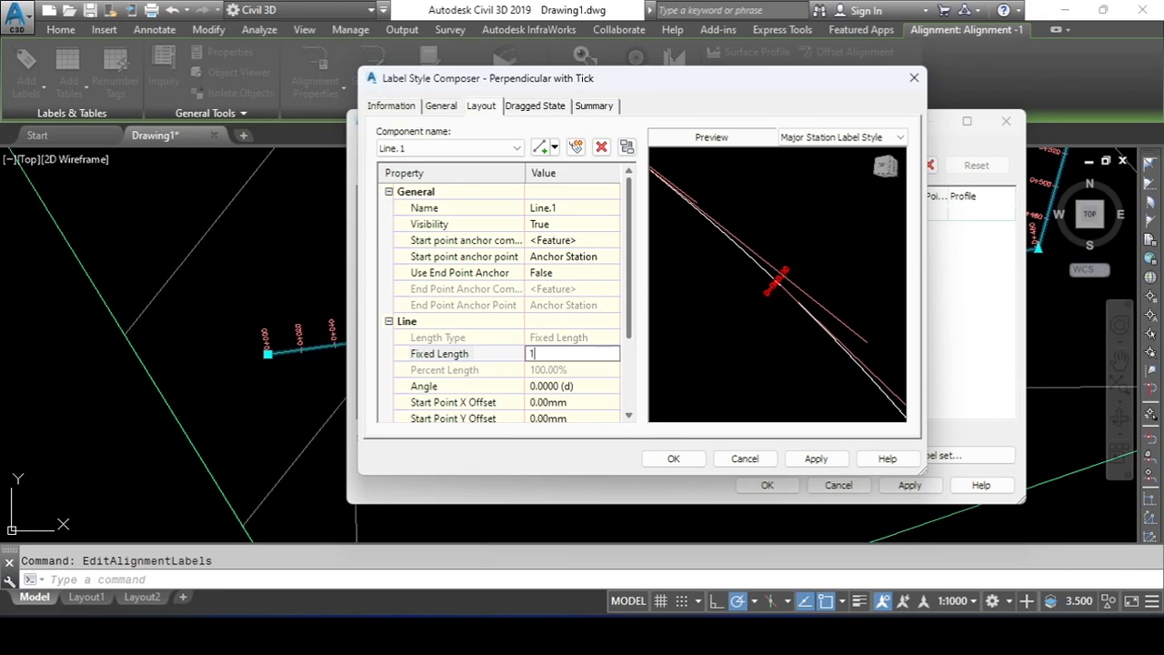
left_click(569, 387)
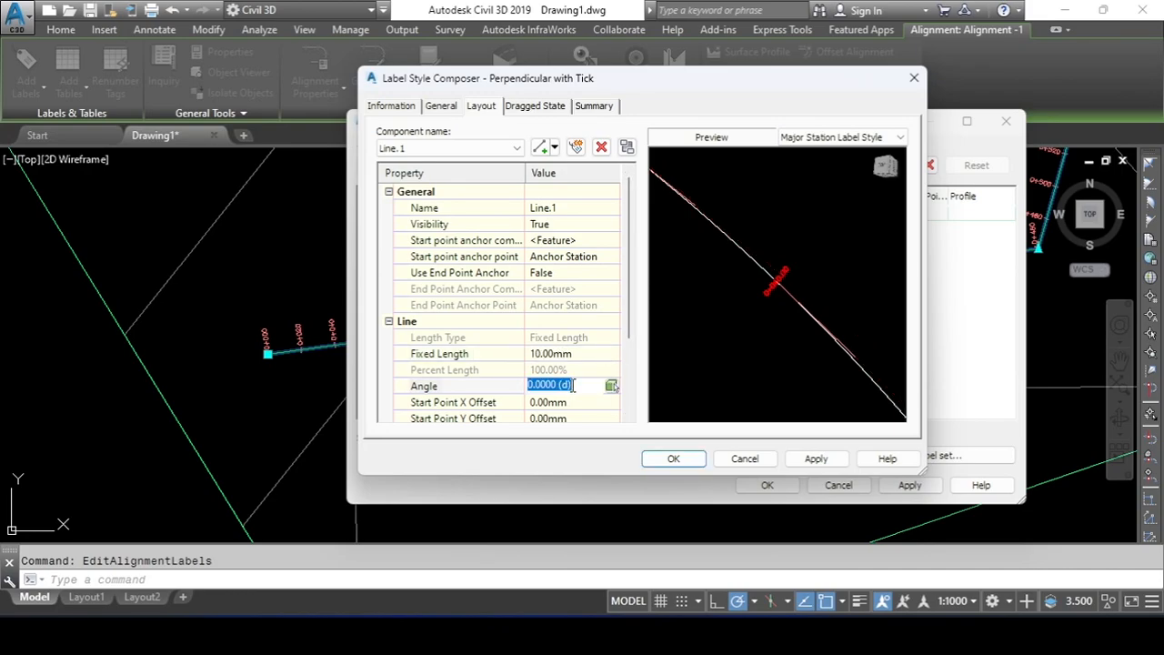
type("90")
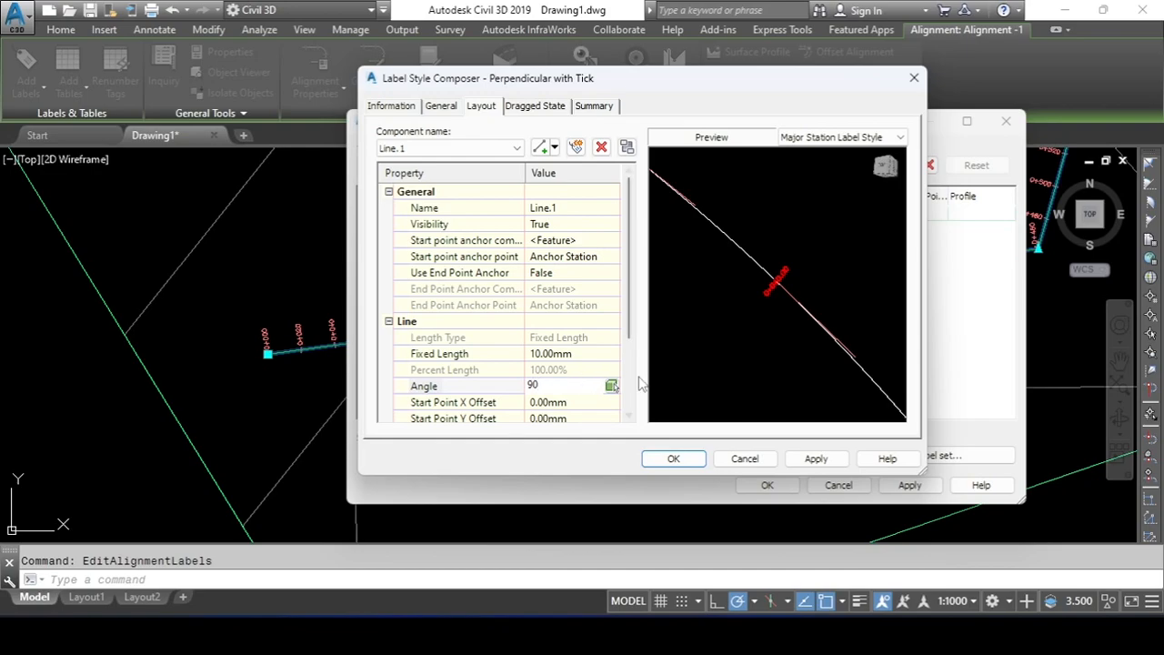
key("Return")
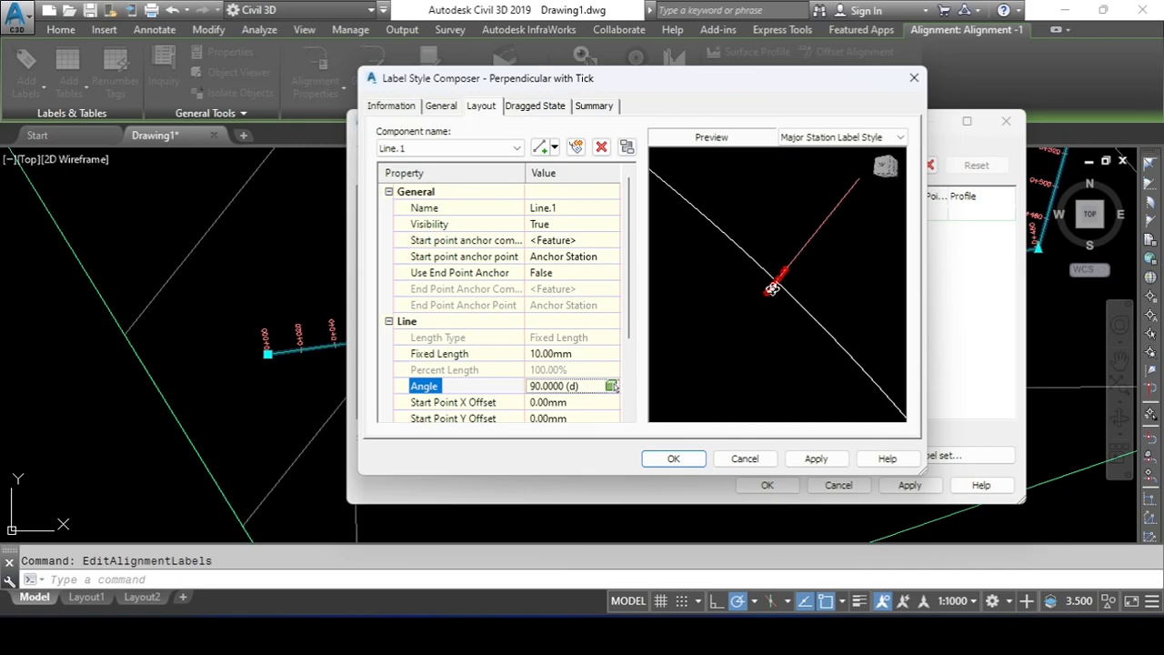
Set the line component's start point Y offset to -5 mm
scroll(631, 344, "down", 1)
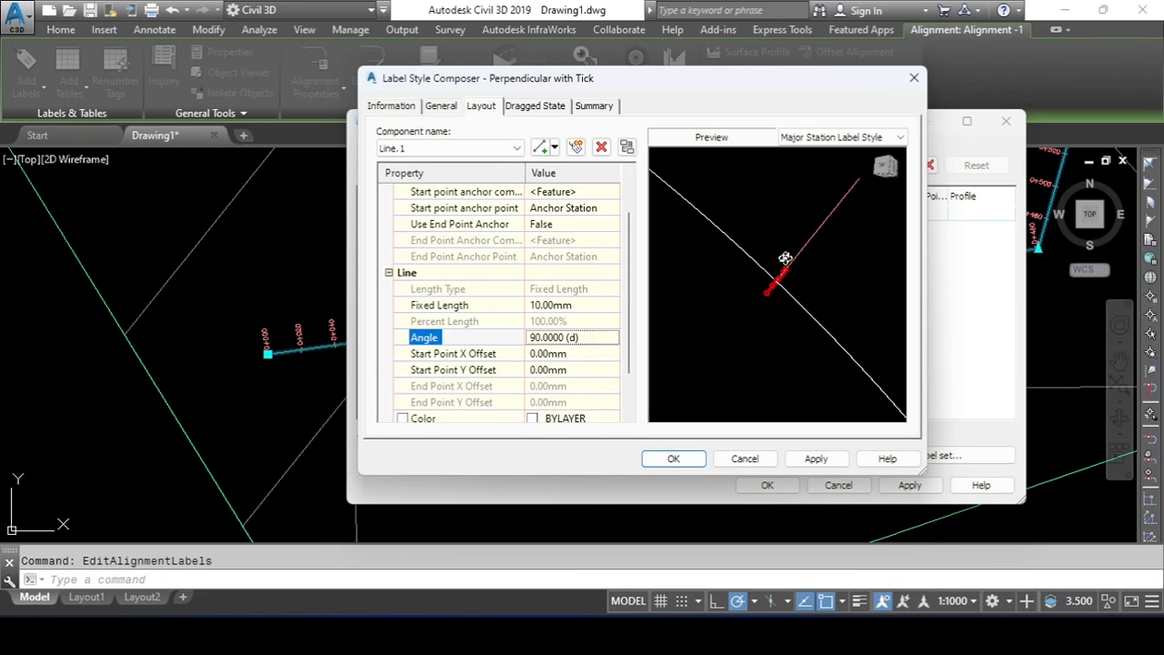
left_click(588, 354)
left_click(584, 371)
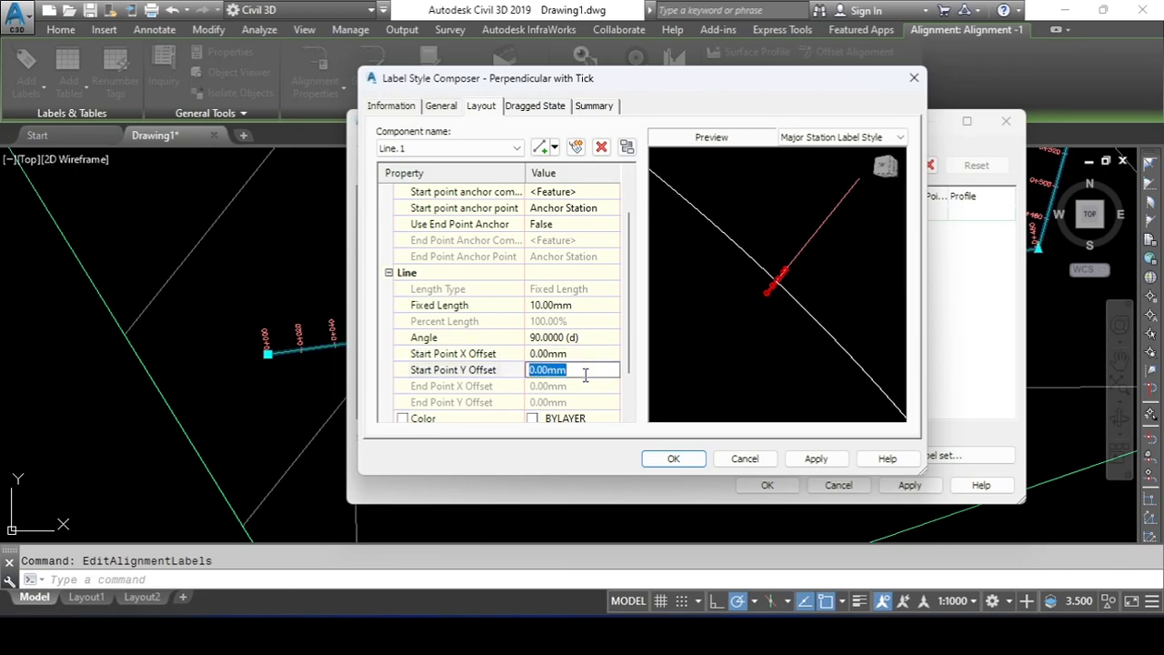
type("-")
key("Return")
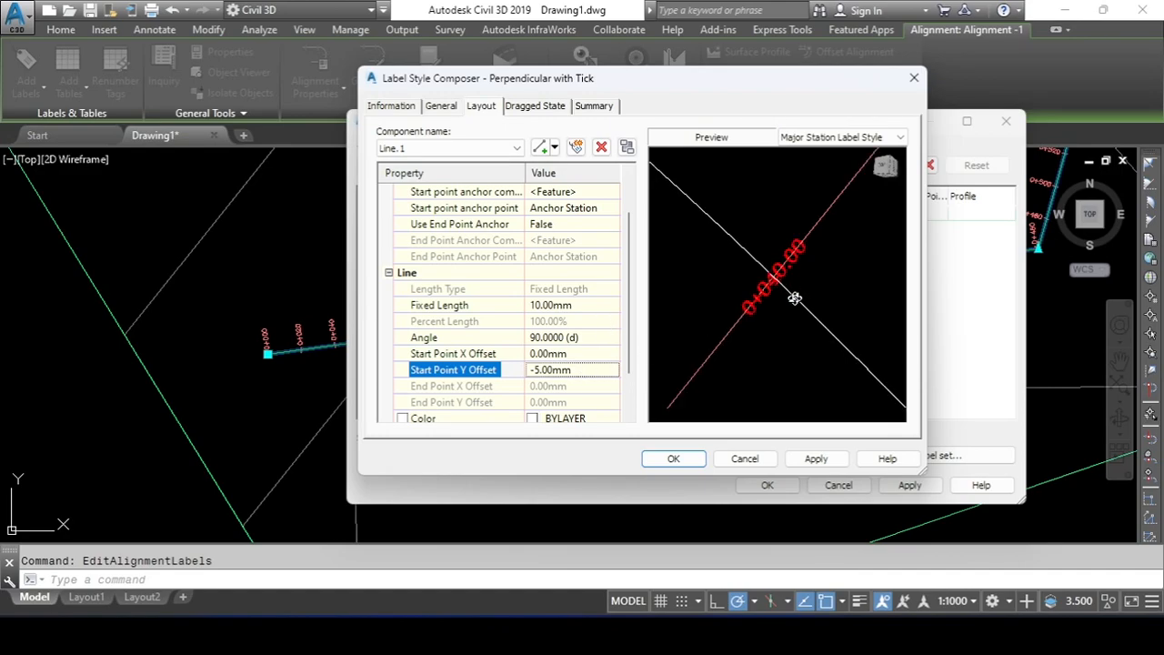
Move the station text off the line, trying an X offset of 1 mm before setting it to 0.7 mm
left_click(453, 148)
left_click(427, 177)
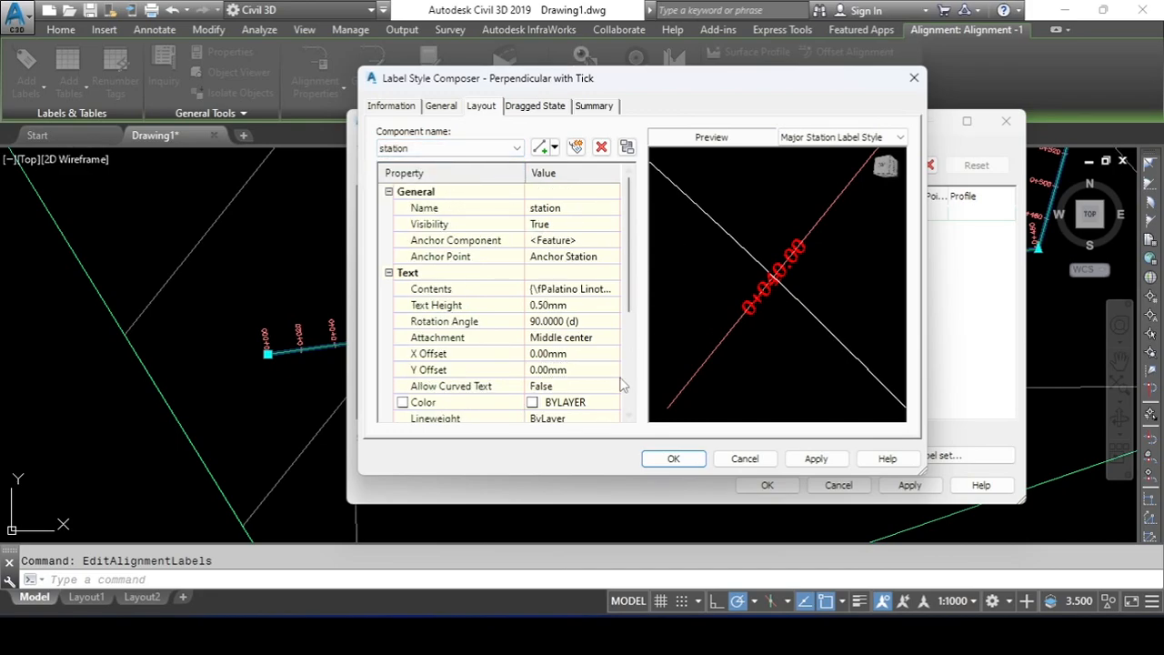
left_click(571, 354)
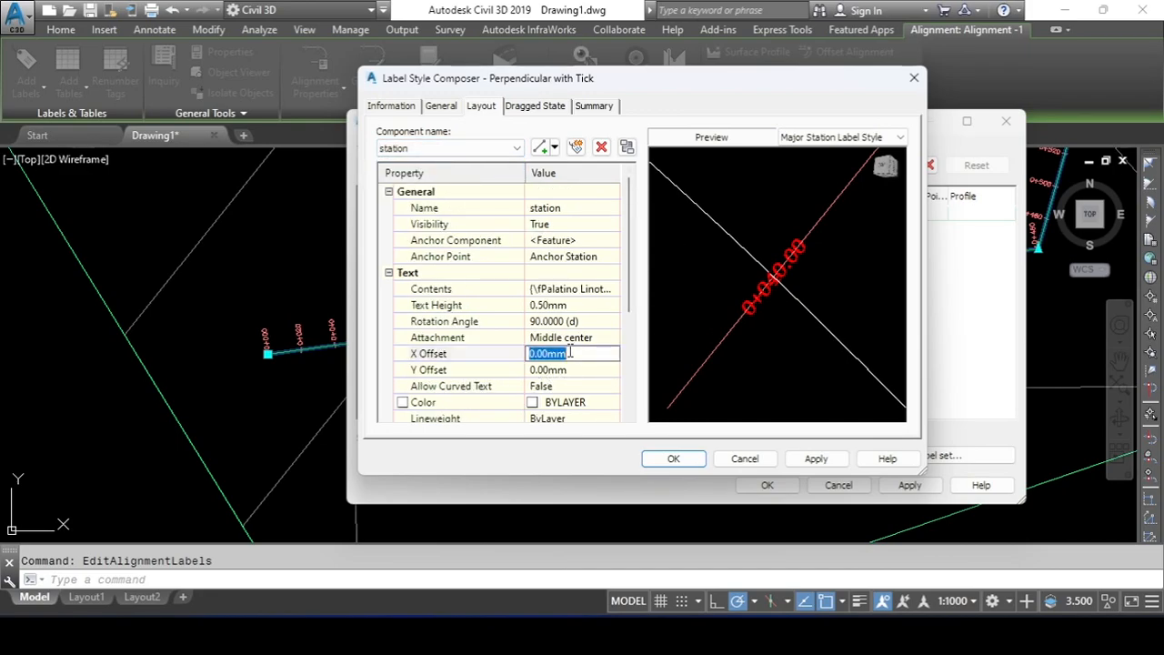
type("1")
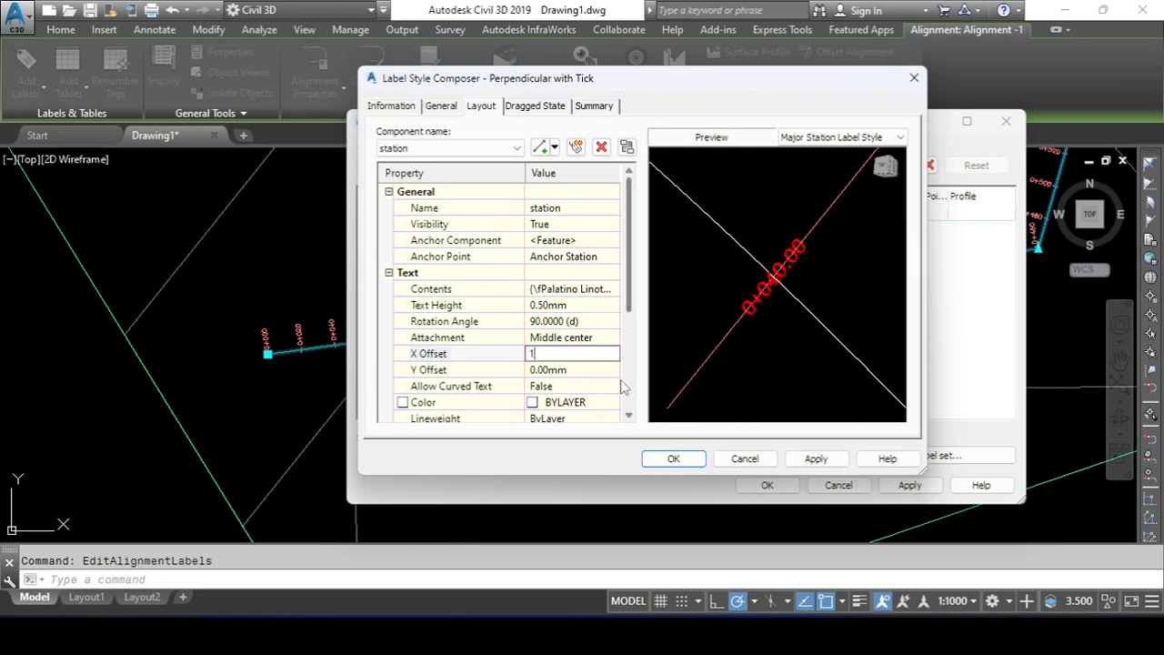
key("Return")
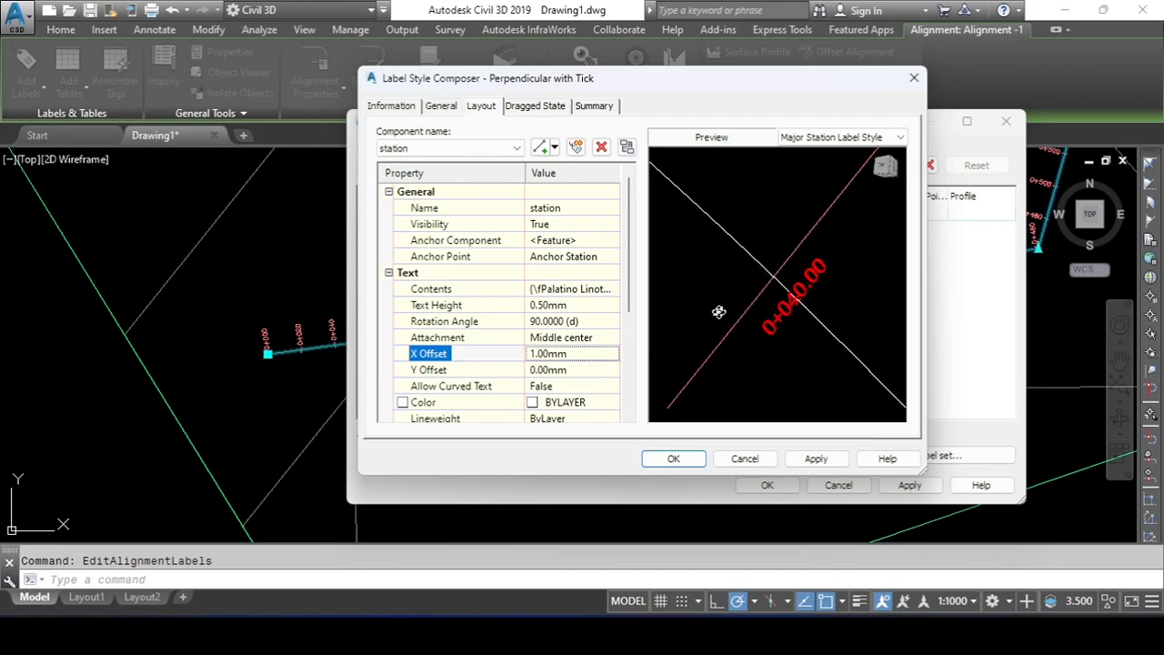
left_click(582, 353)
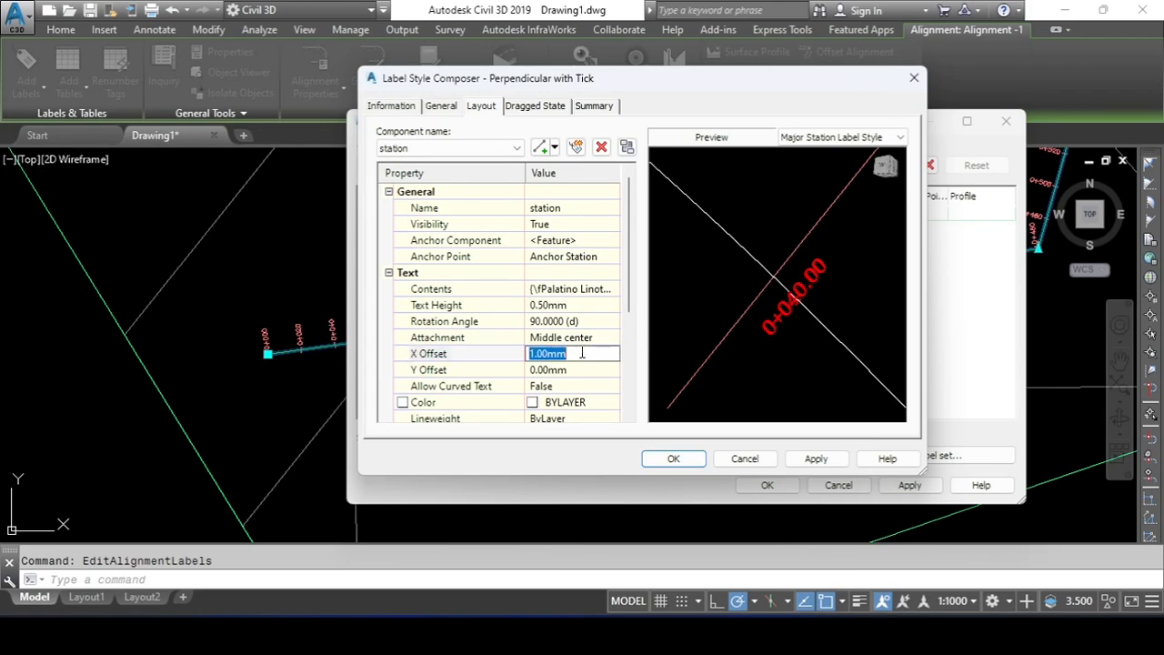
type("-")
key("Return")
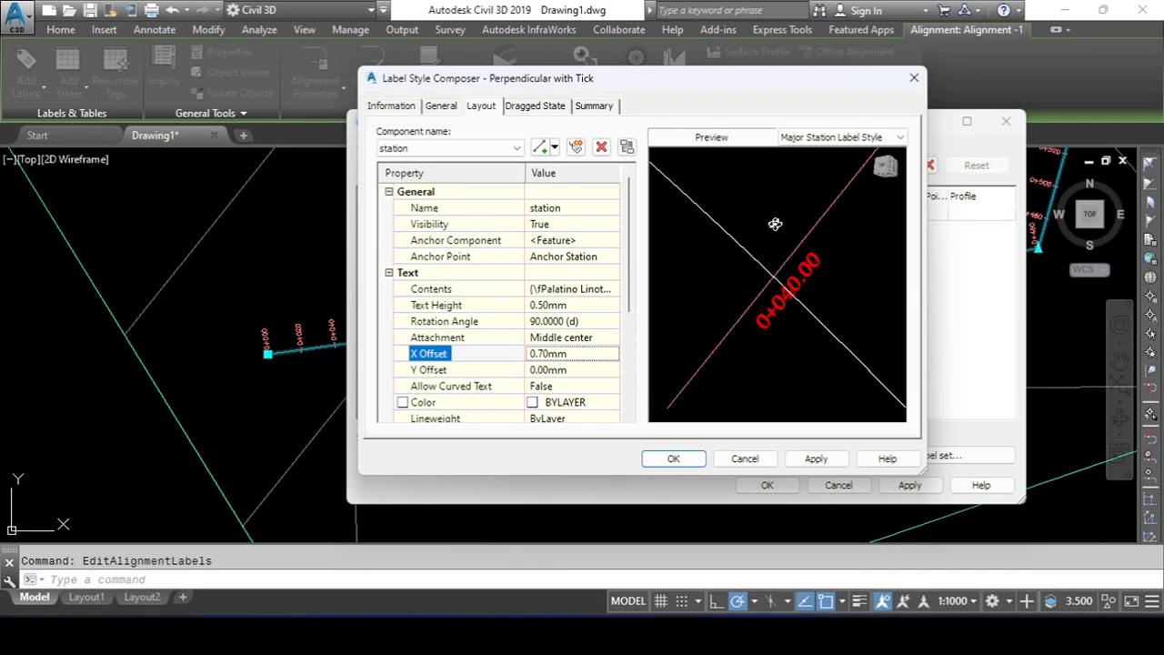
Add a reference text component of type Profile to the label style and name it "profile"
left_click(554, 149)
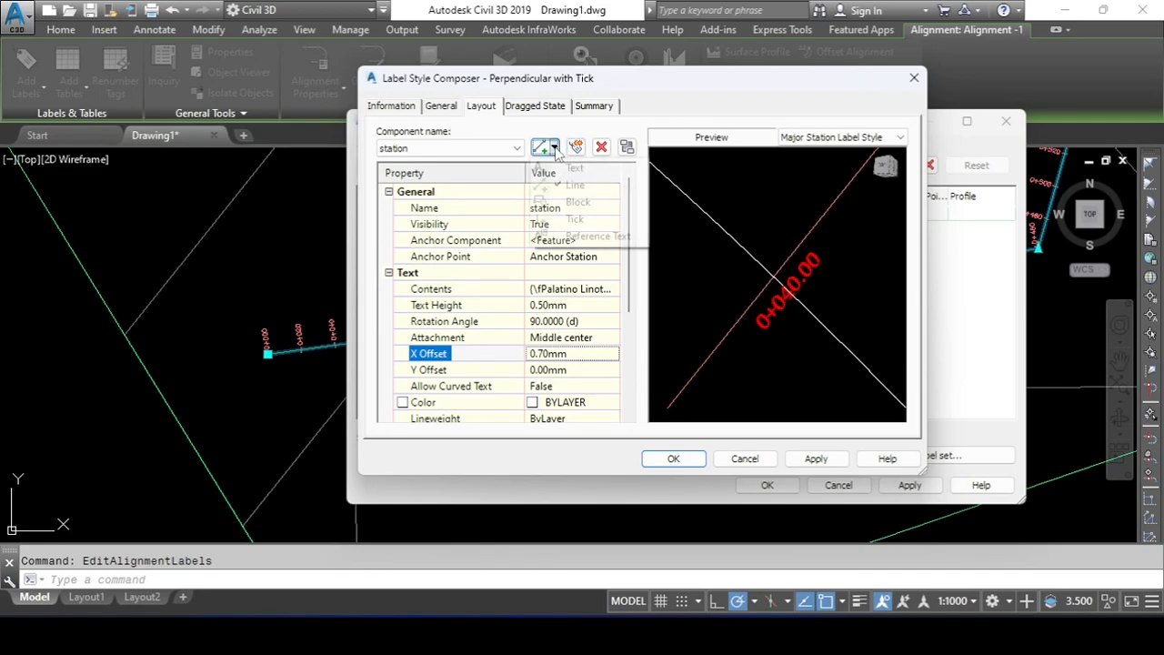
left_click(594, 236)
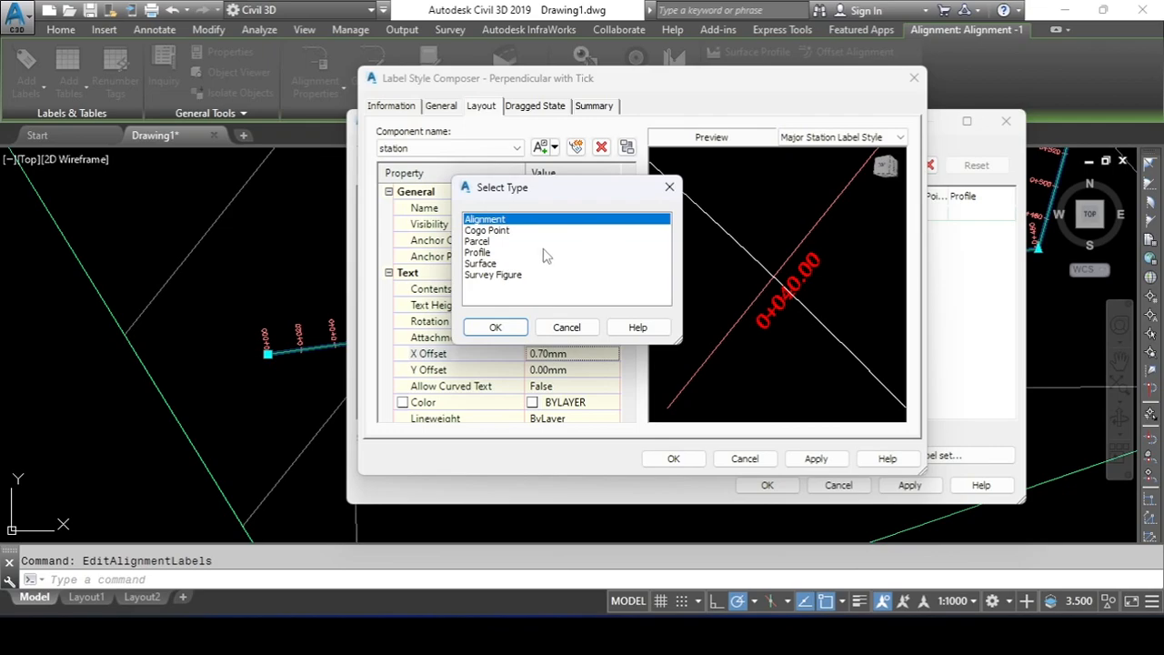
left_click(482, 253)
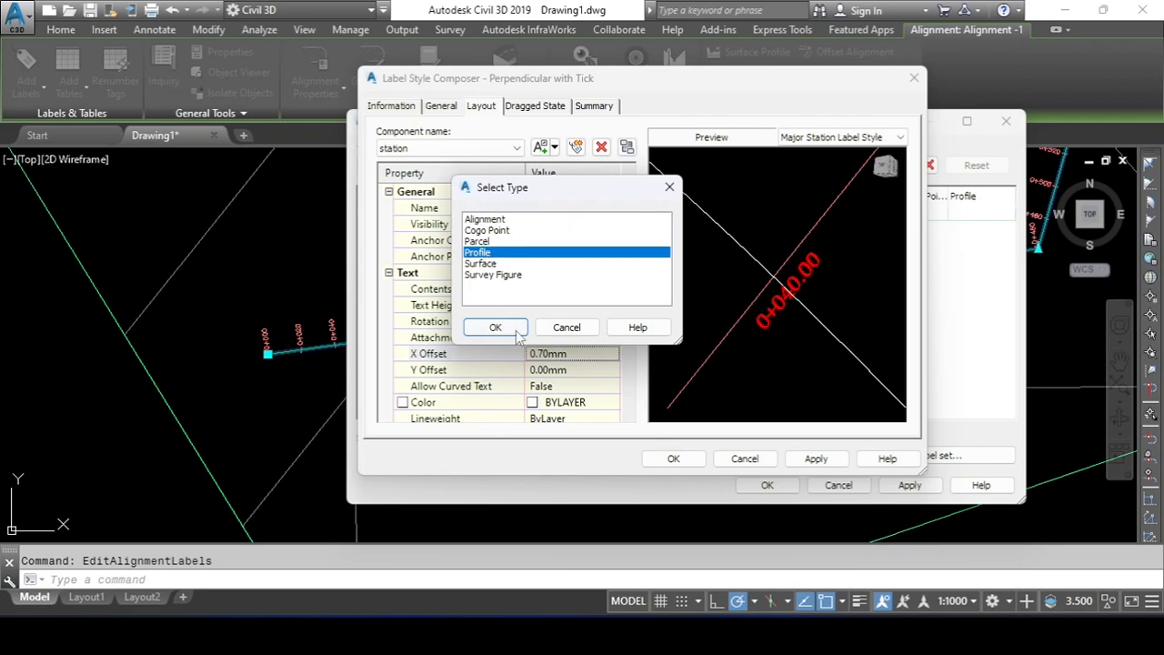
left_click(518, 332)
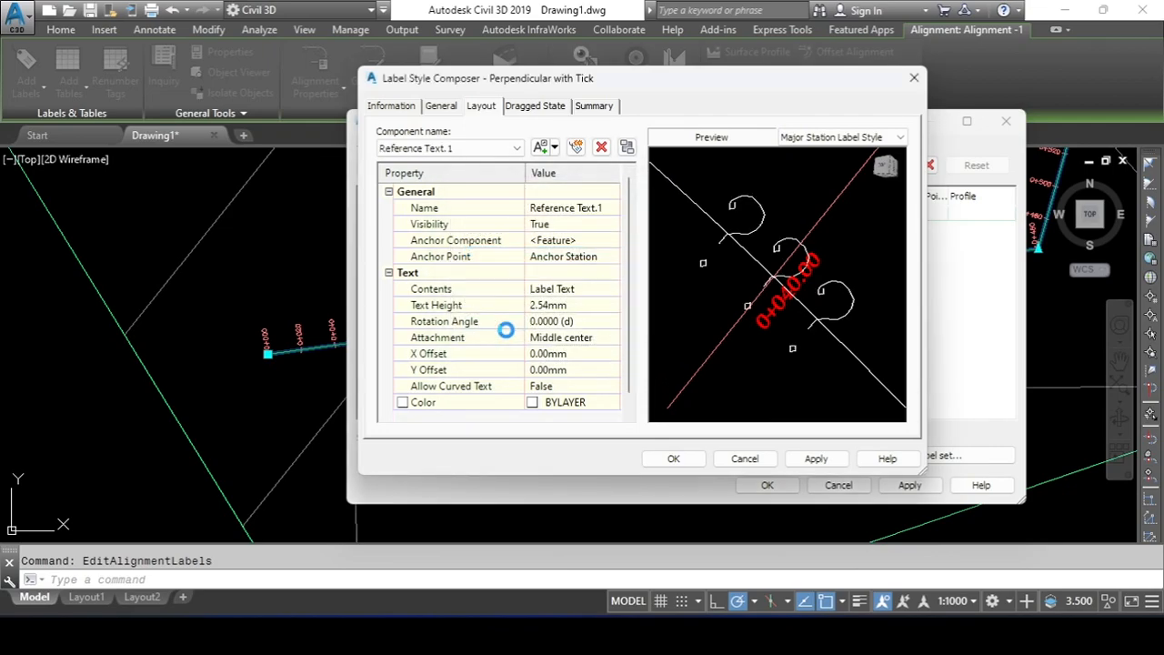
left_click(582, 210)
type("profile")
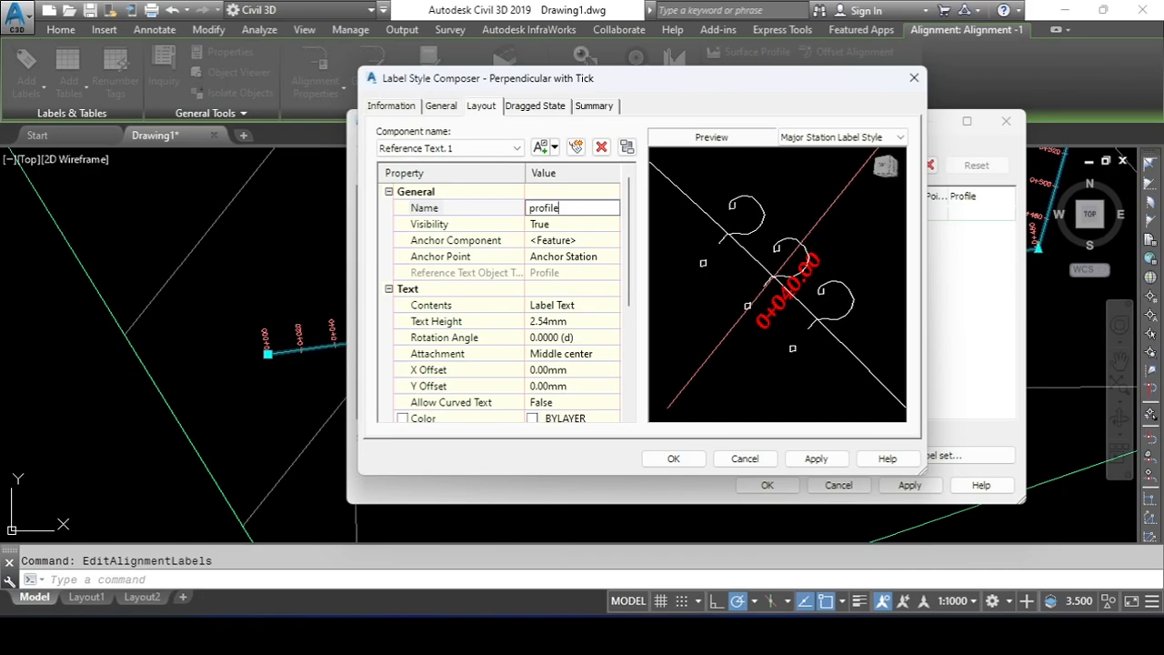
Replace the profile component's default label text with the Profile Elevation property at 0.001 precision in meters
left_click(576, 321)
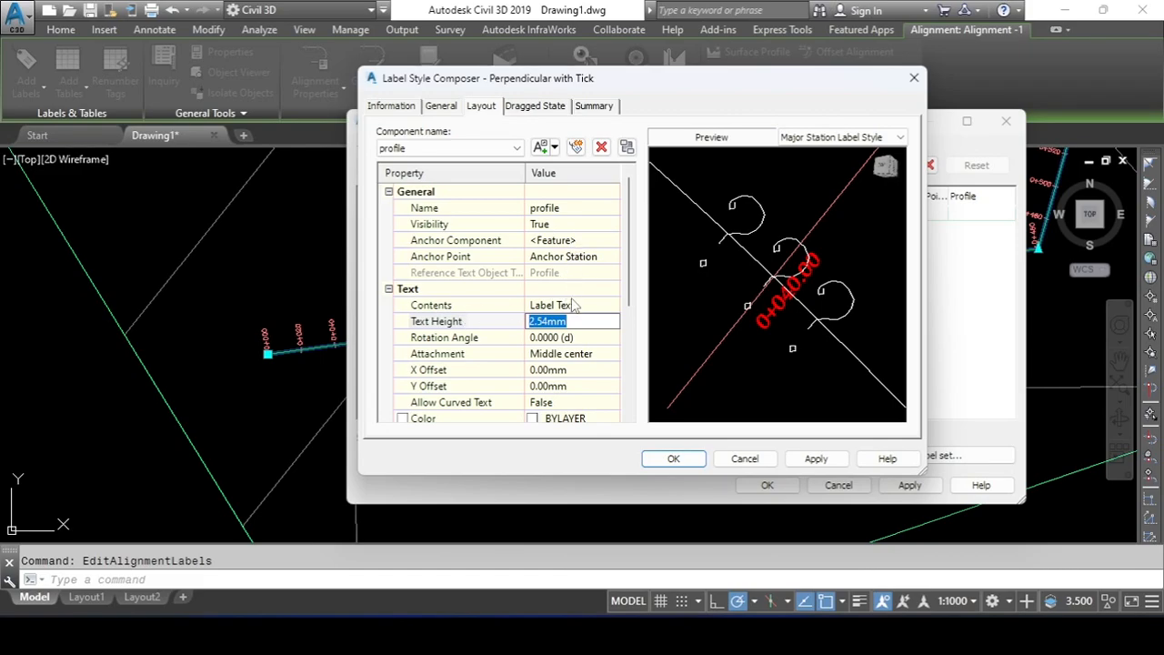
left_click(573, 255)
left_click(571, 307)
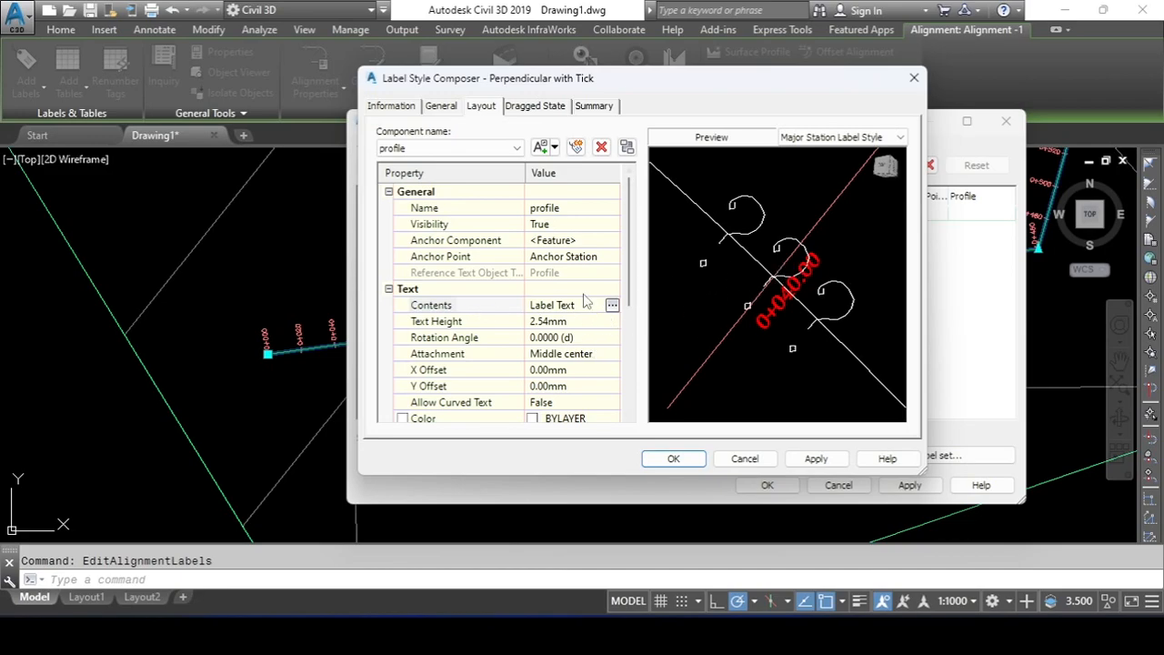
left_click(612, 305)
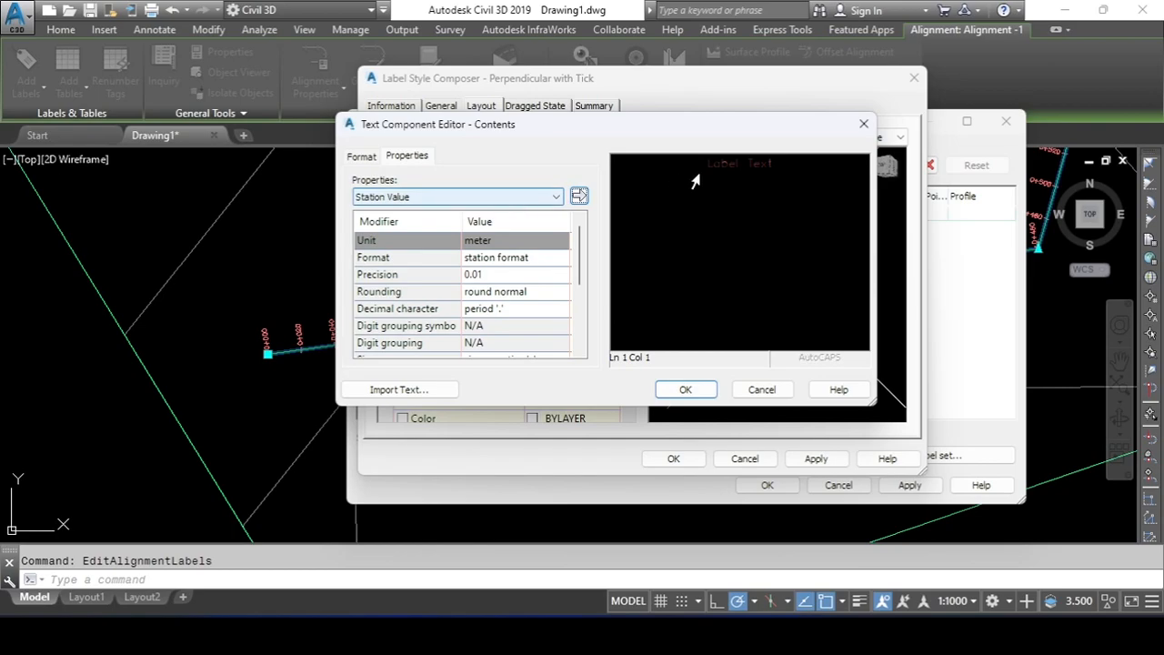
left_click_drag(794, 166, 487, 175)
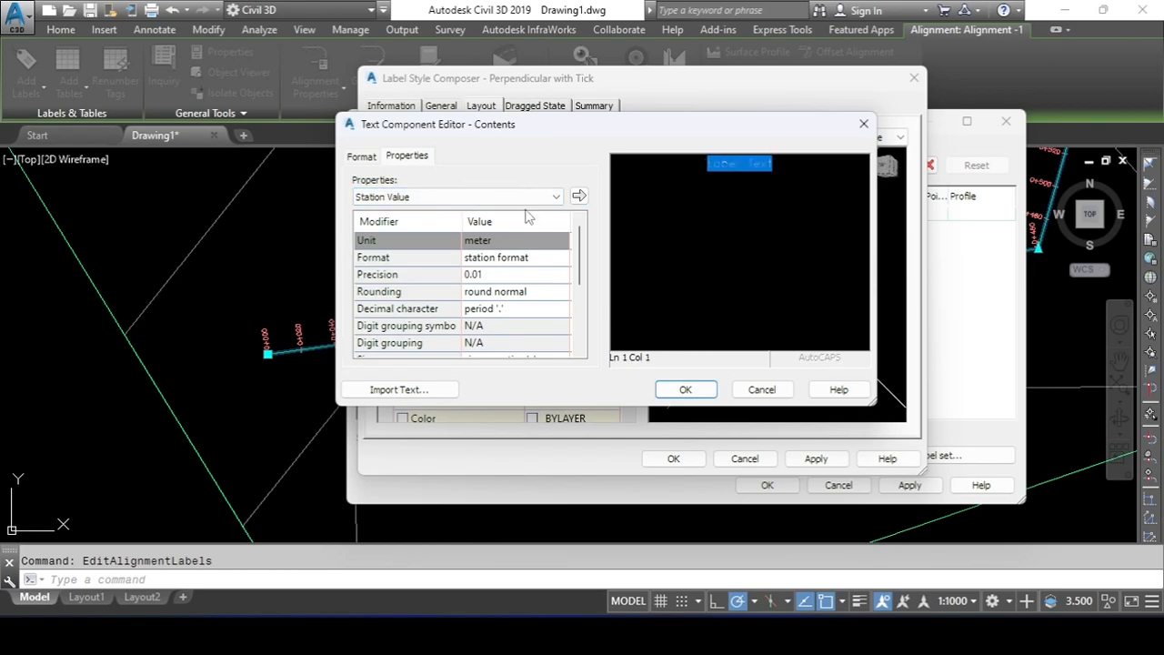
left_click(551, 198)
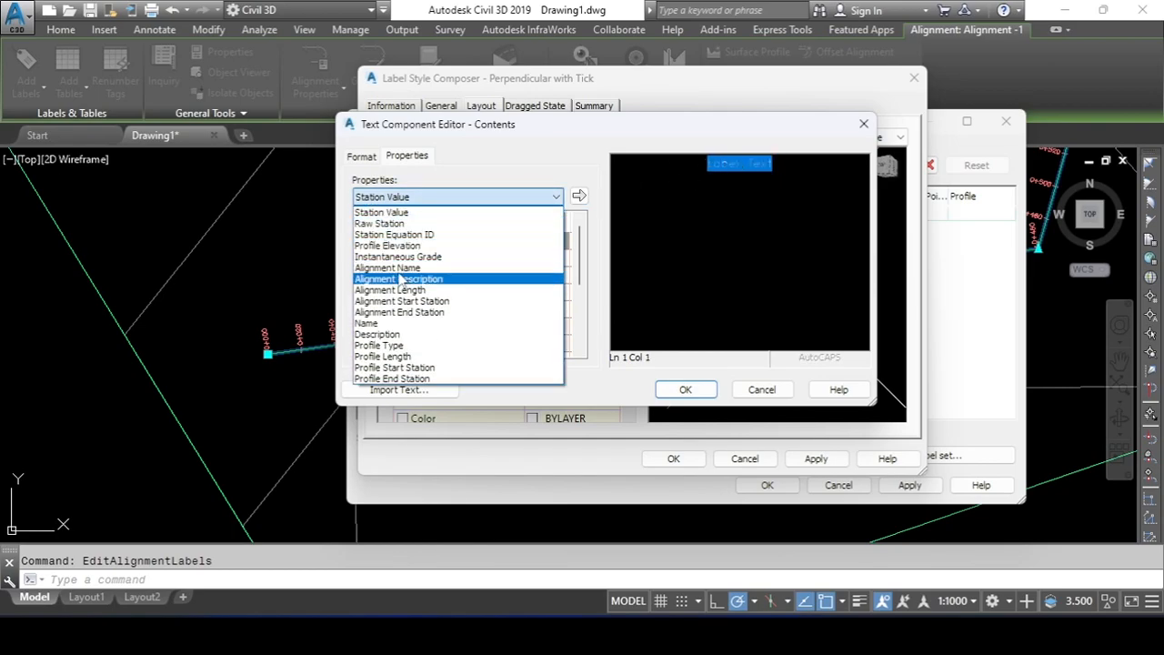
left_click(391, 245)
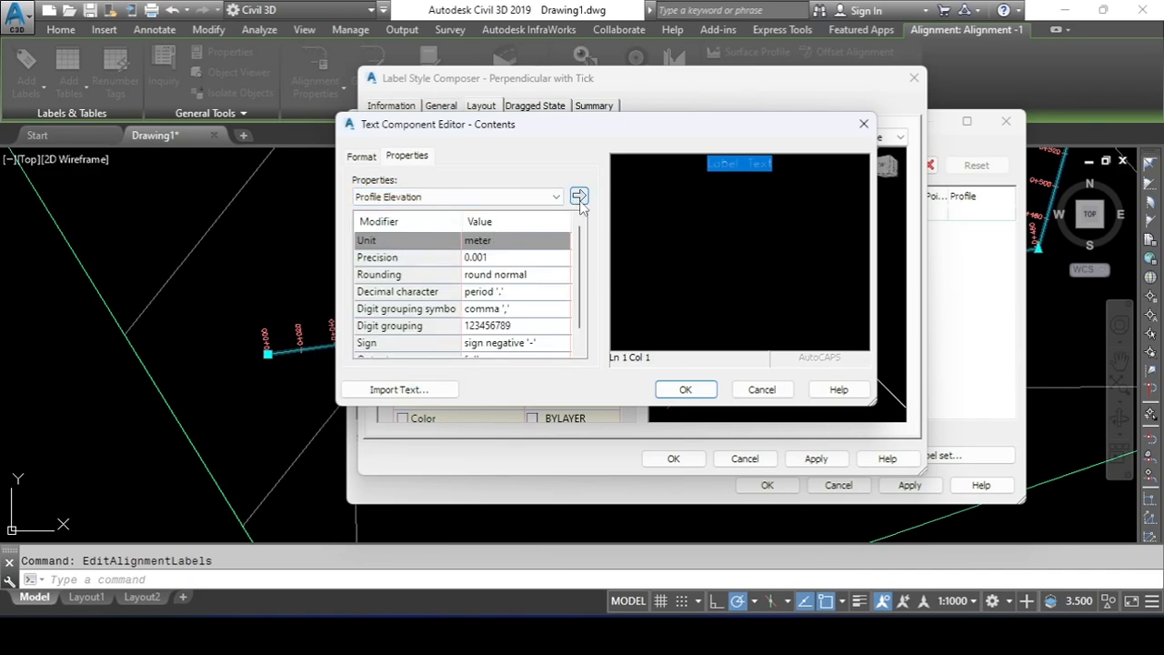
left_click(579, 196)
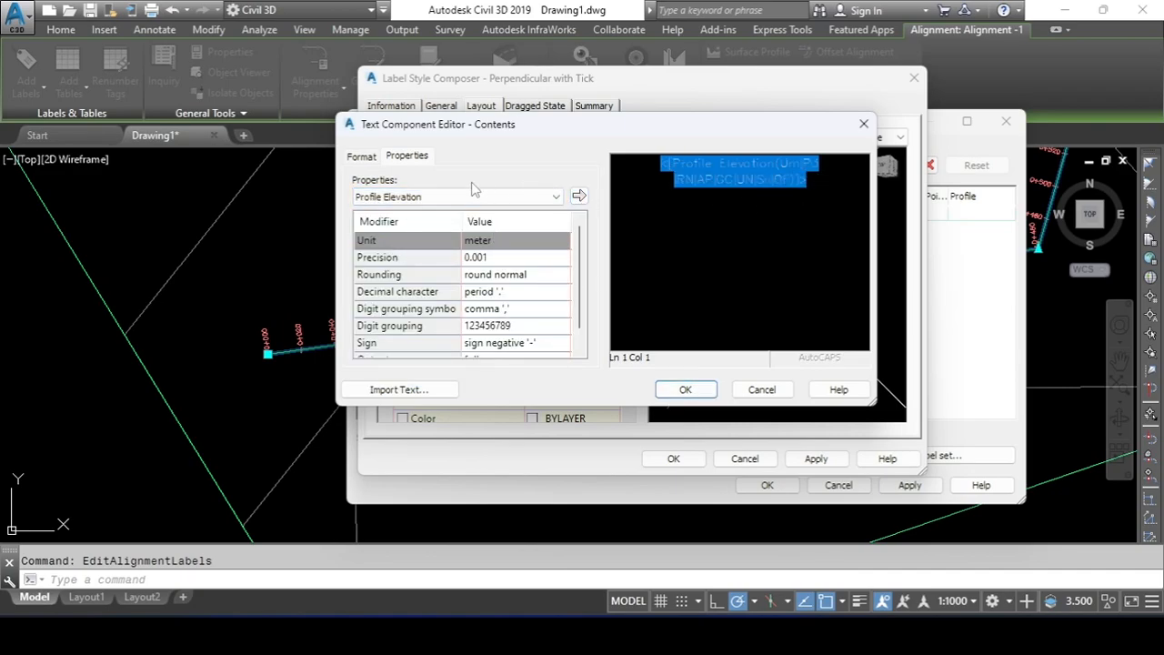
Format the profile elevation text in Palatino Linotype and blue, and apply the new contents to the label style
left_click(366, 160)
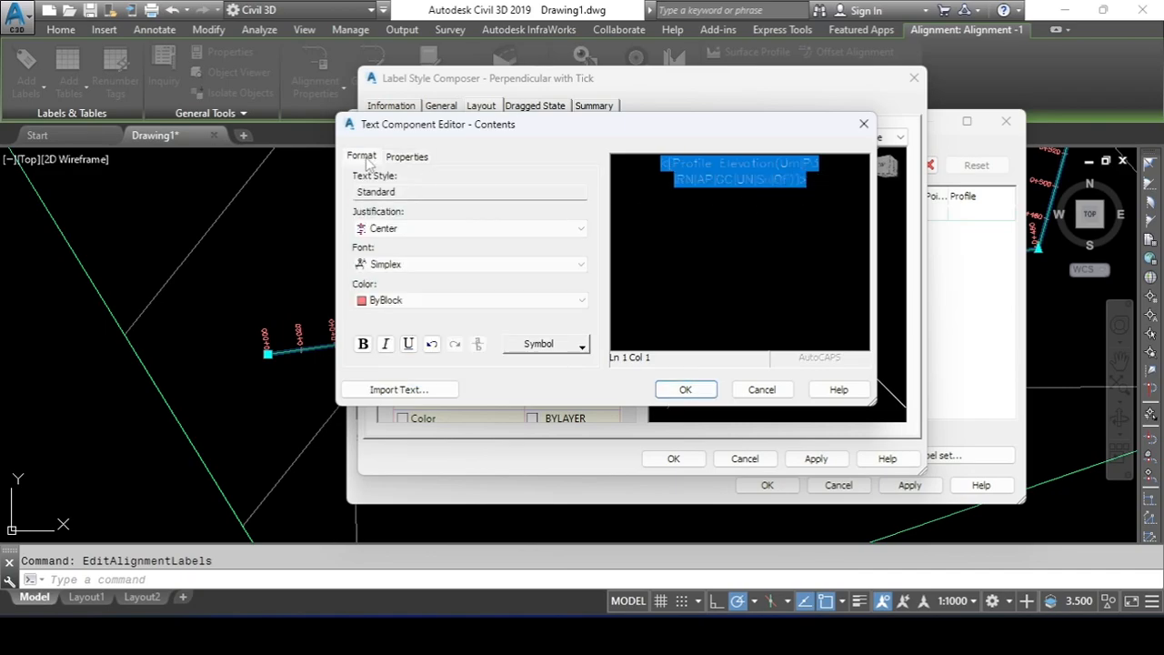
left_click(416, 270)
key("p")
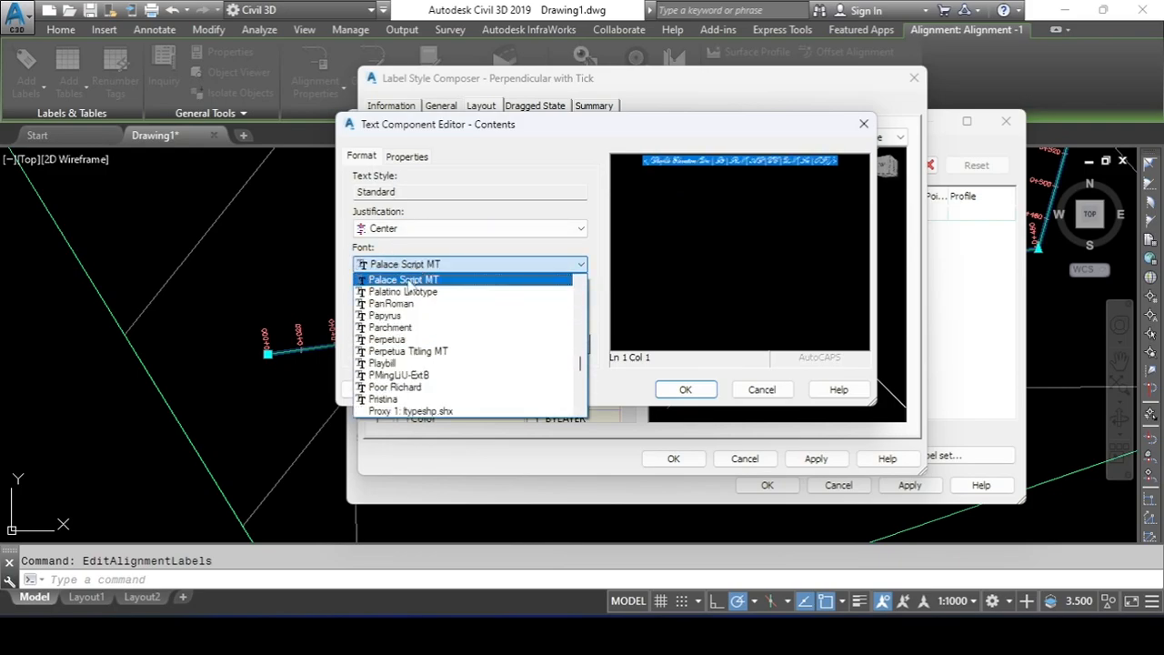
left_click(408, 290)
left_click(418, 301)
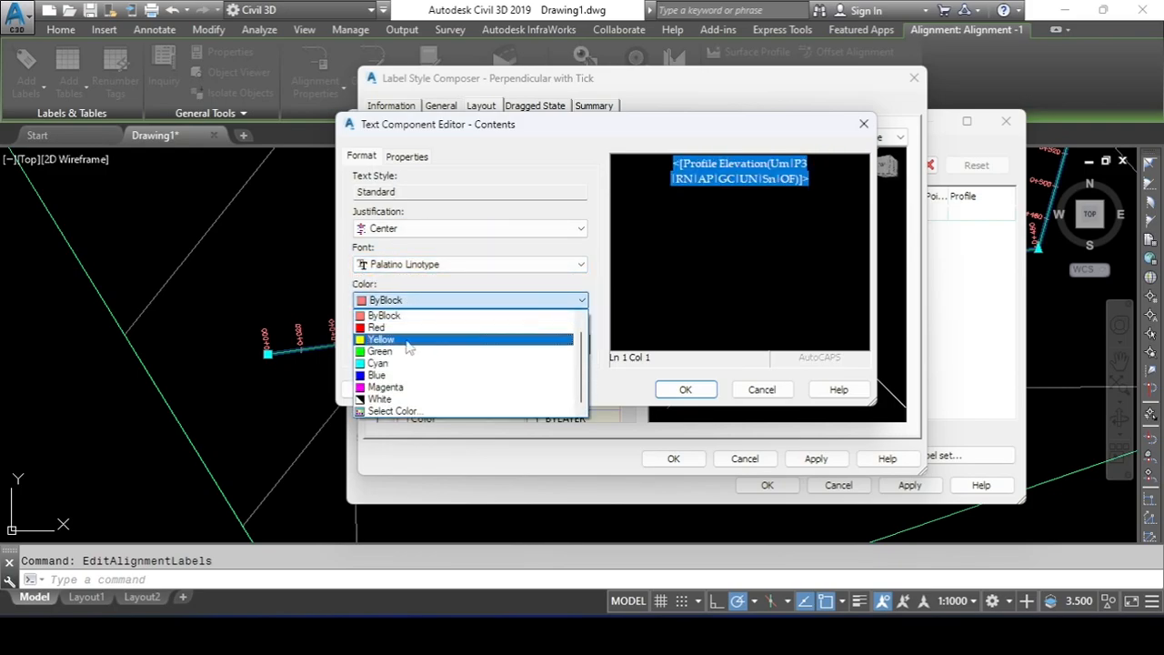
left_click(410, 375)
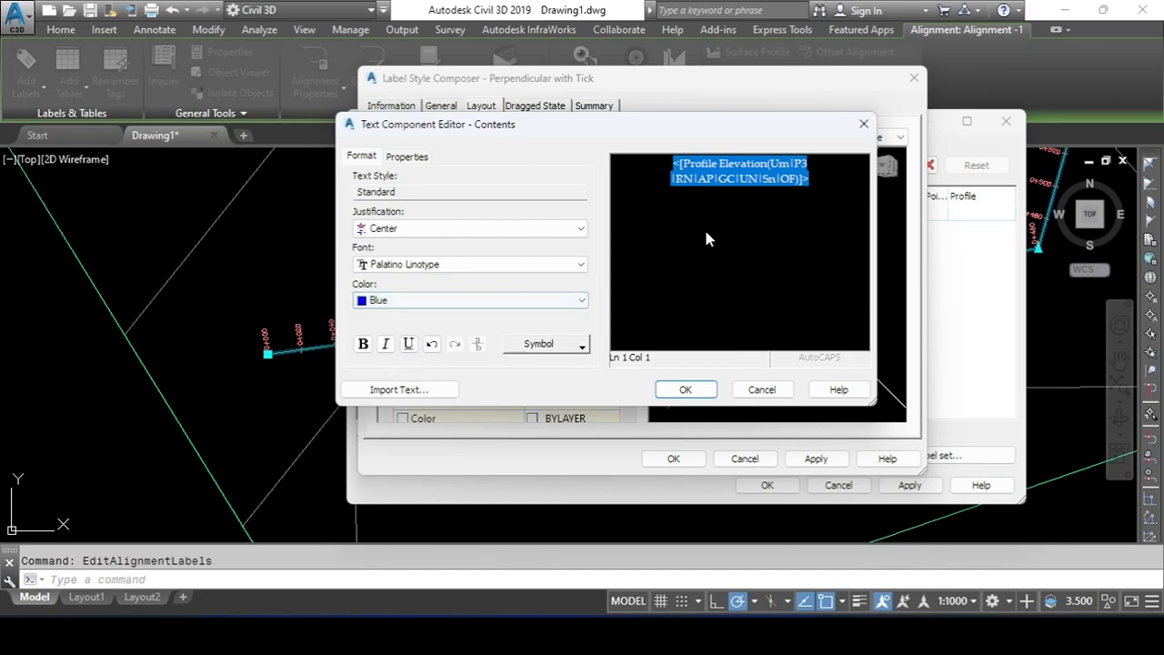
left_click(810, 181)
left_click_drag(821, 185, 673, 164)
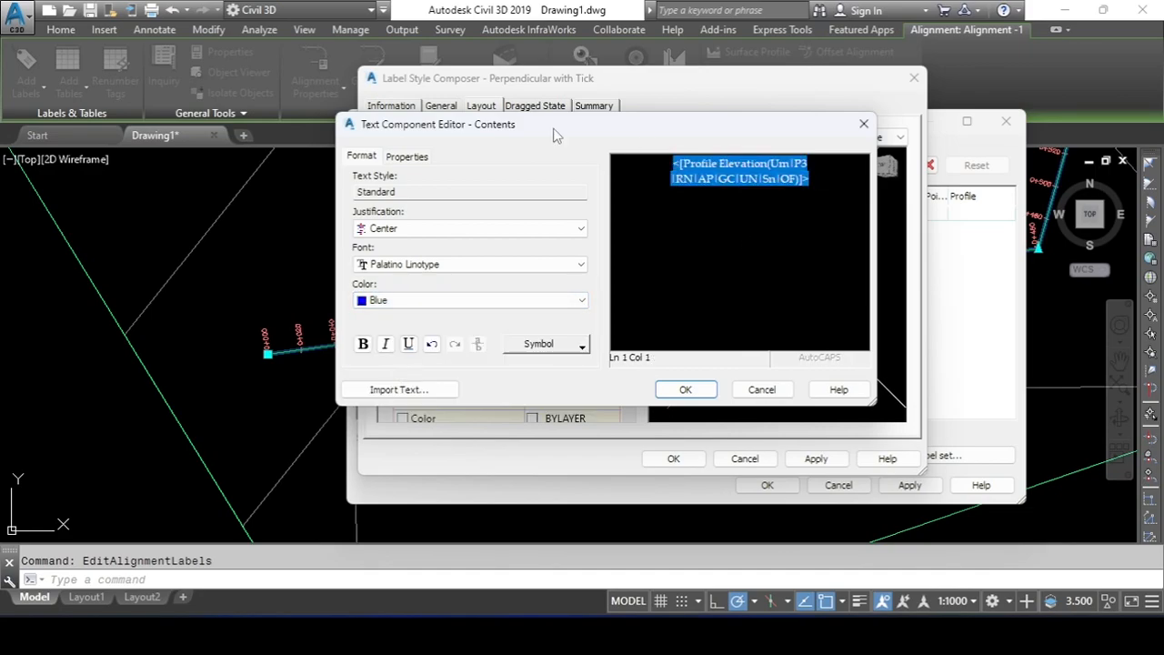
left_click(683, 389)
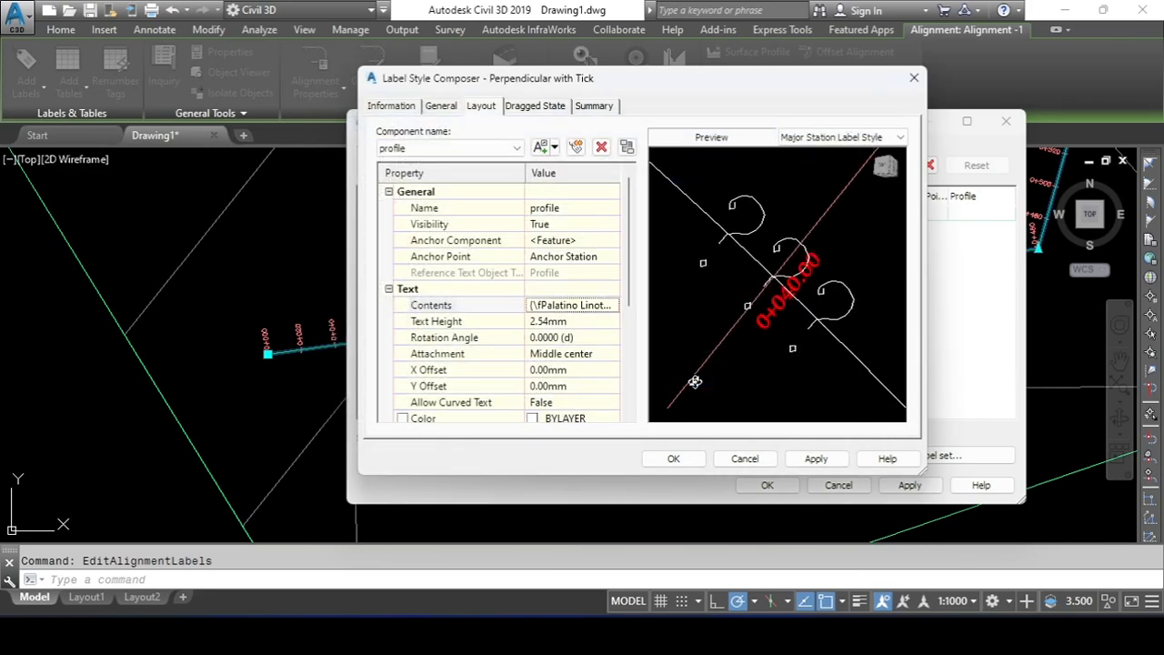
left_click(818, 460)
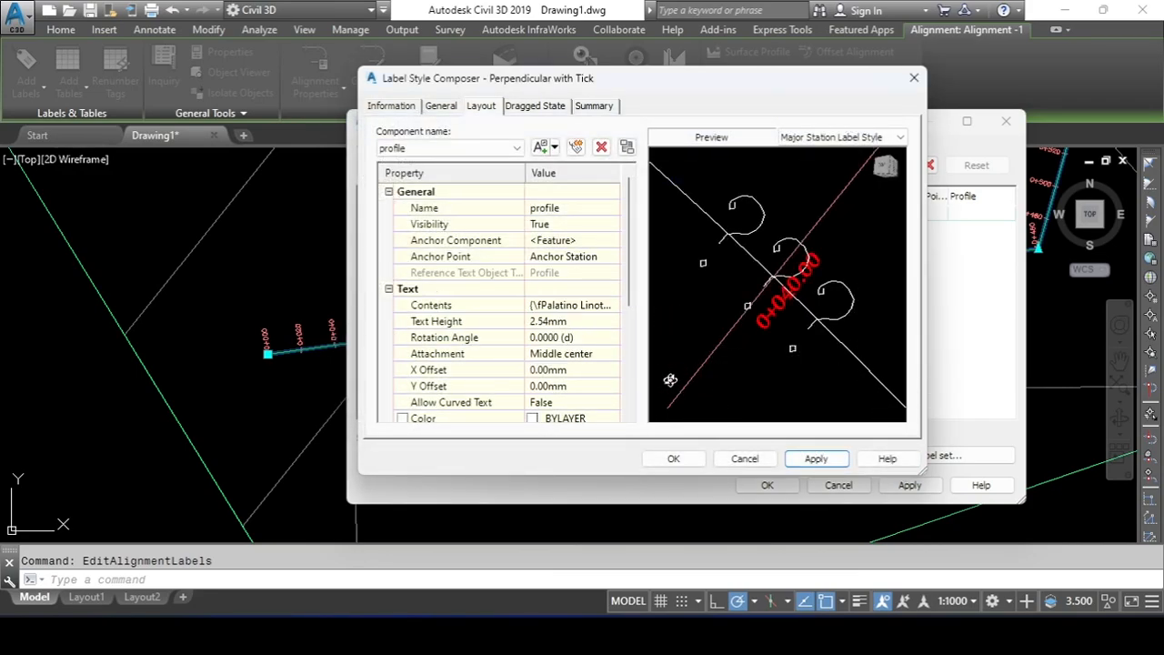
Set the profile component's text rotation angle to 90 degrees
left_click(565, 323)
left_click(476, 150)
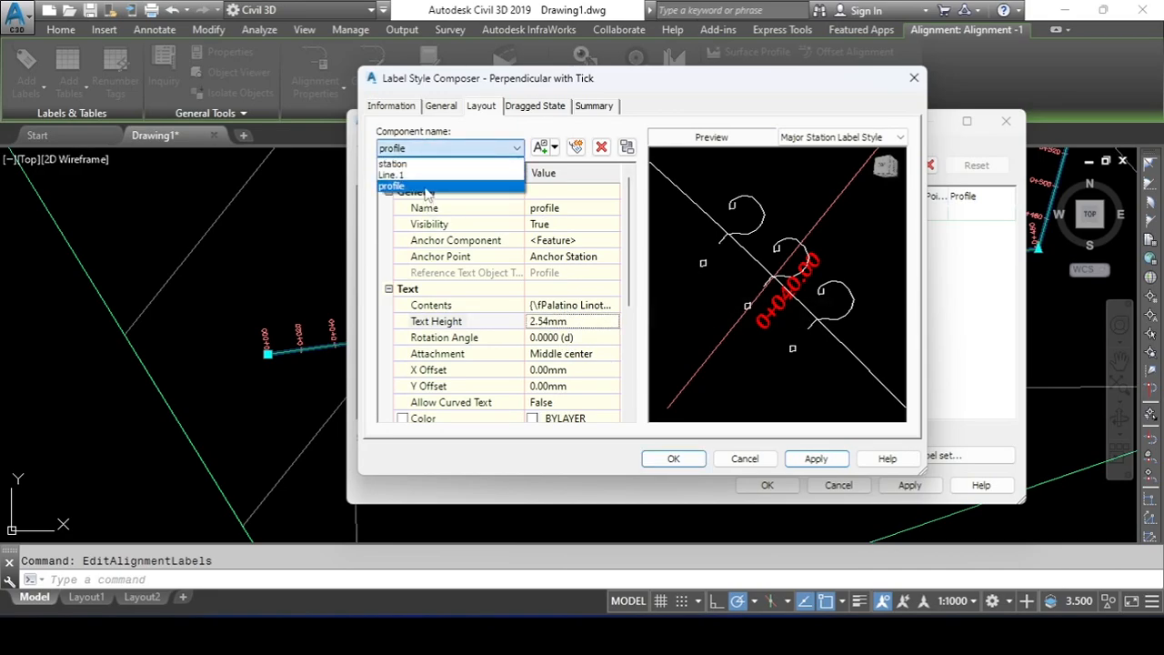
left_click(426, 188)
left_click(563, 338)
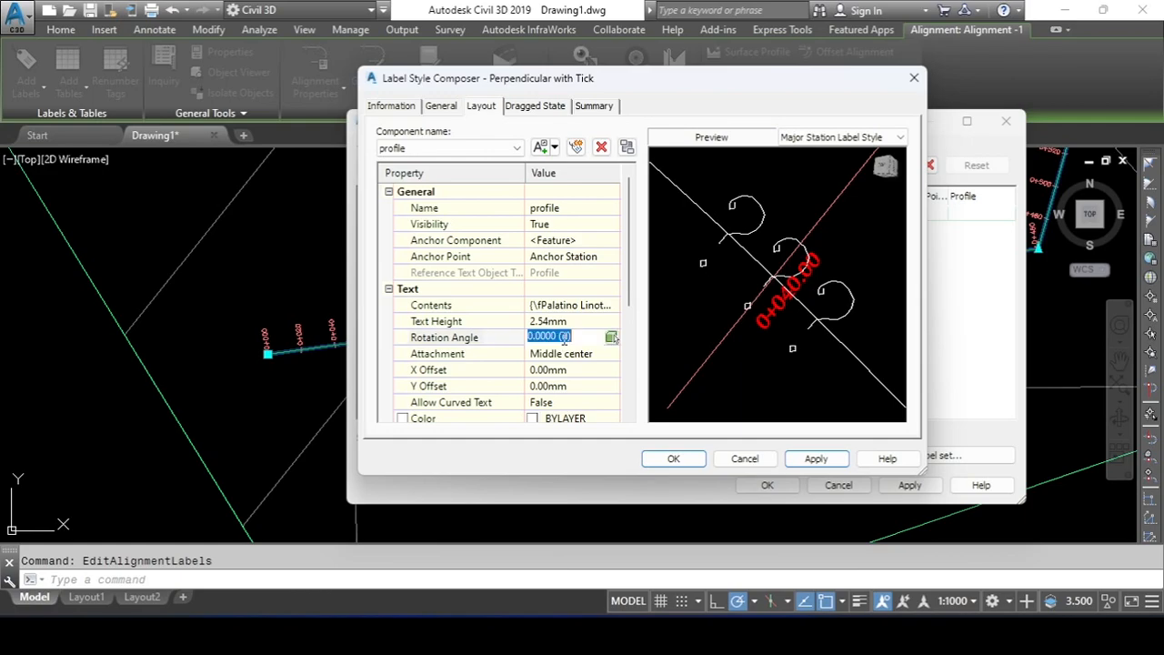
type("90")
key("Return")
Check the station component's text height and set the profile component's text height to 0.5 mm to match
left_click(564, 321)
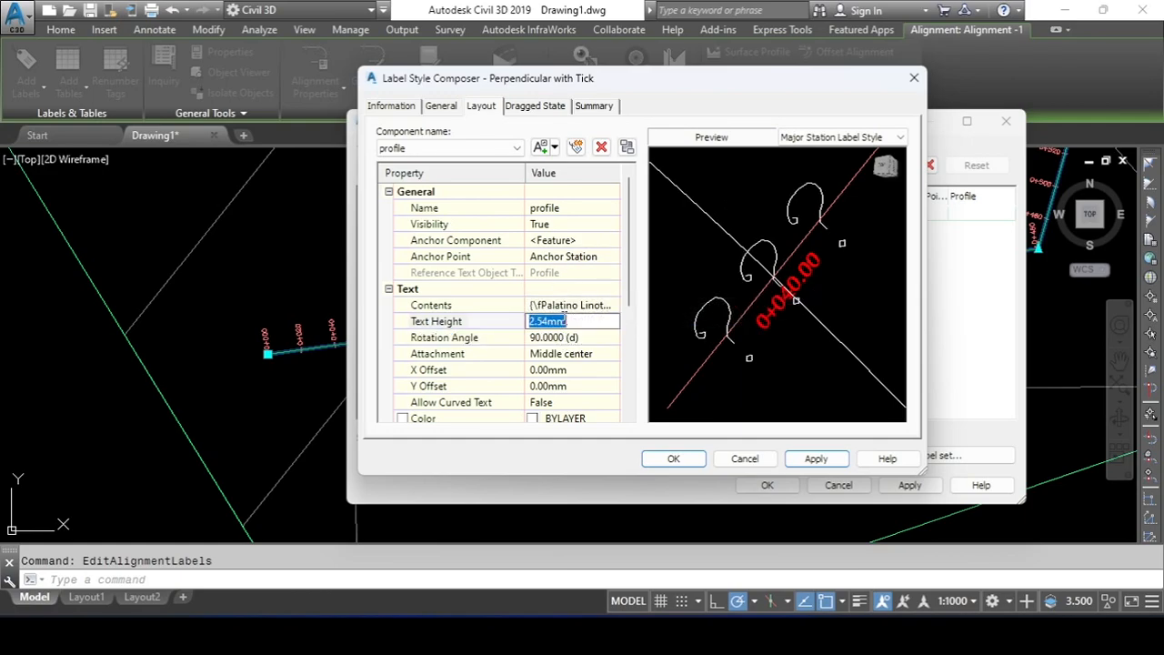
left_click(445, 148)
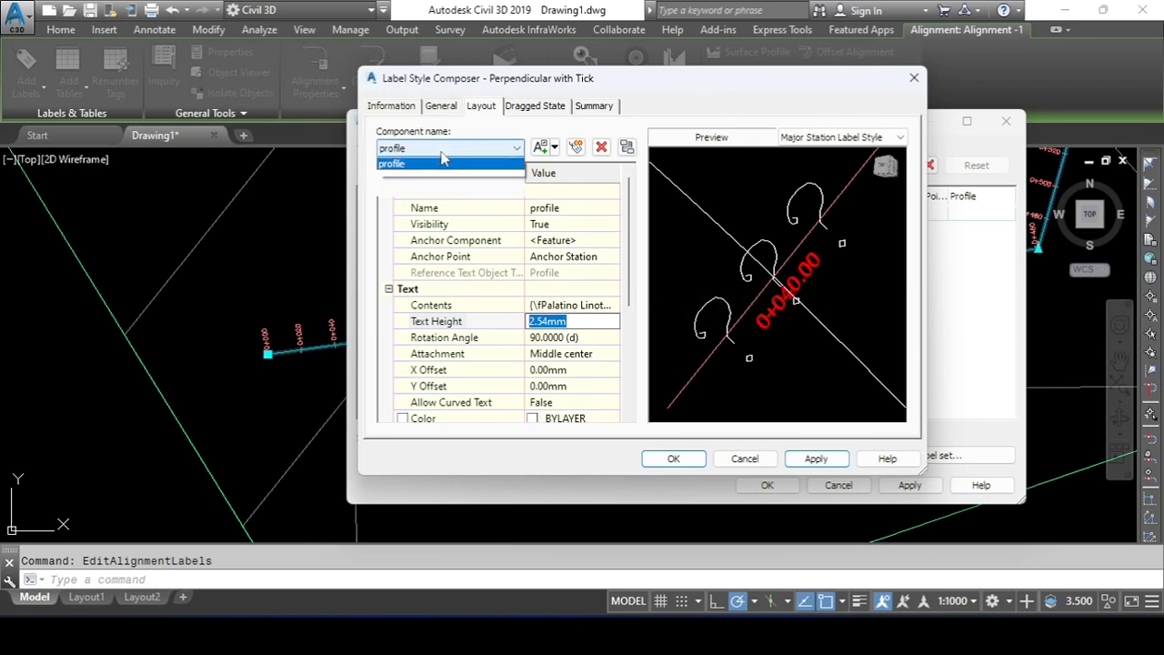
left_click(395, 164)
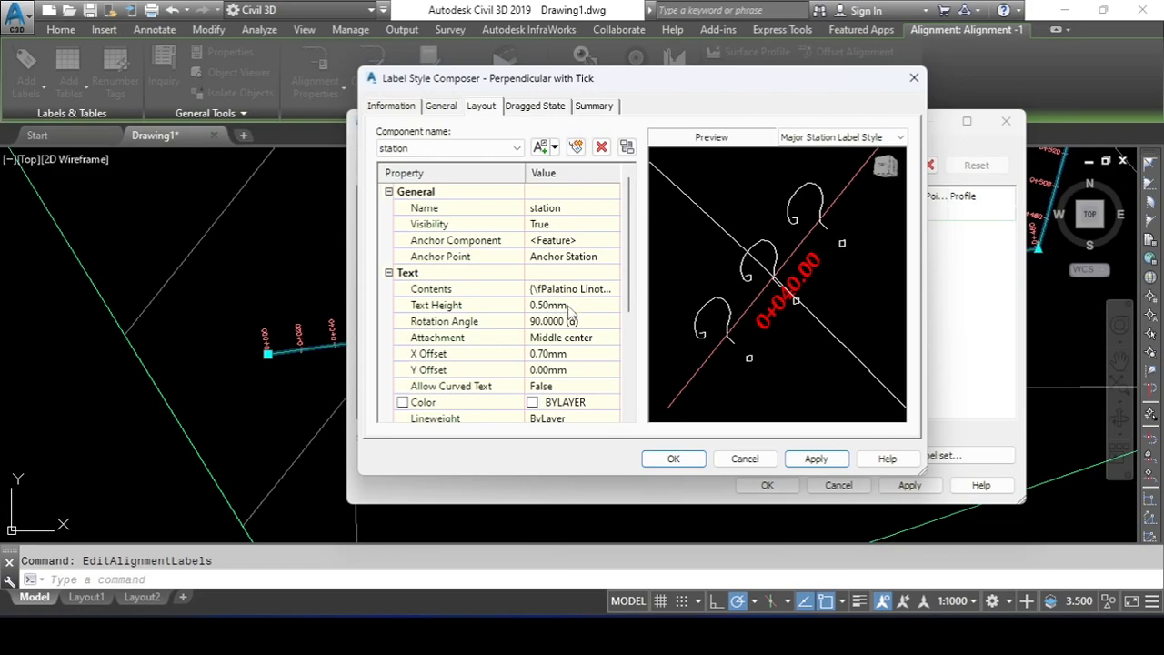
left_click(451, 148)
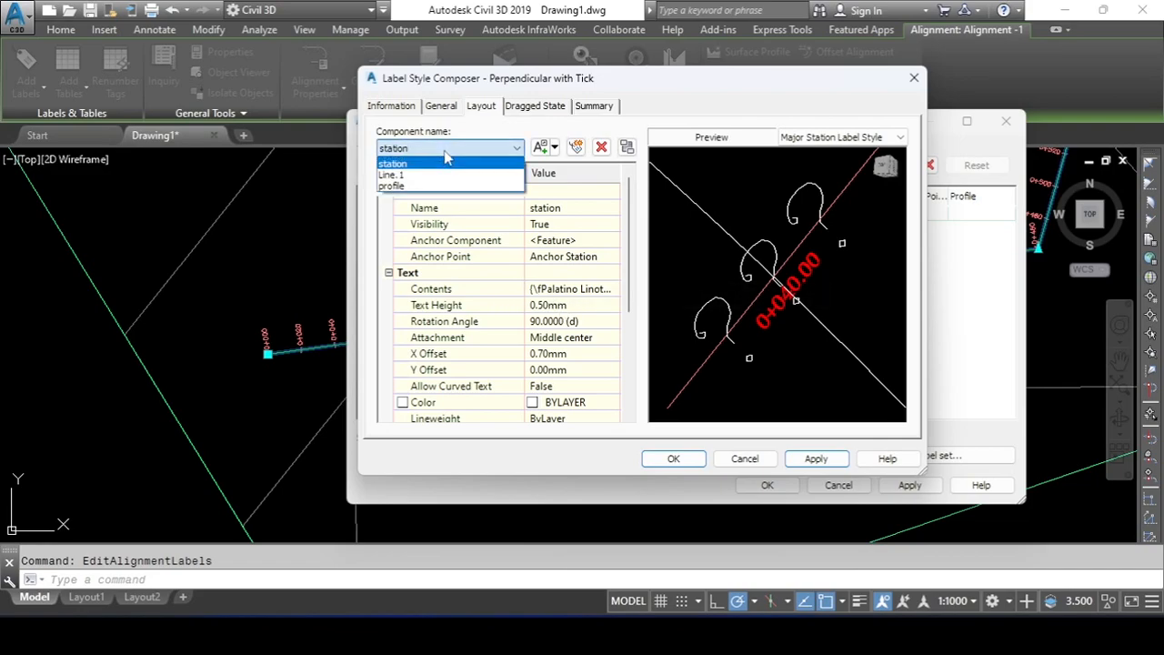
left_click(402, 186)
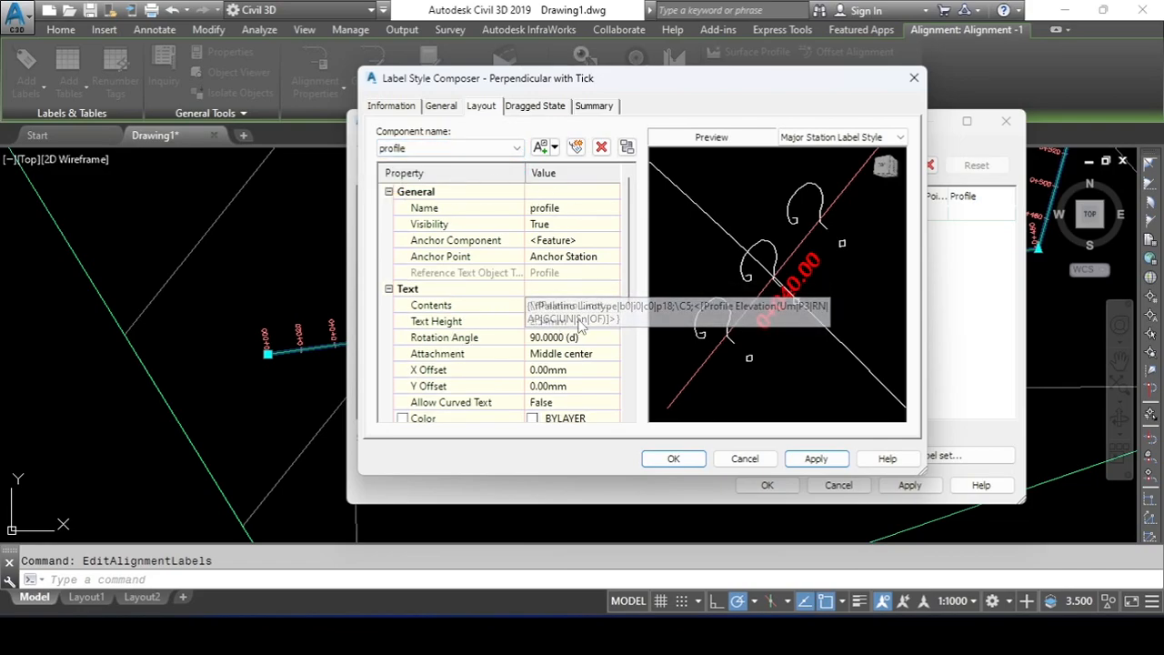
left_click(570, 321)
type(".5")
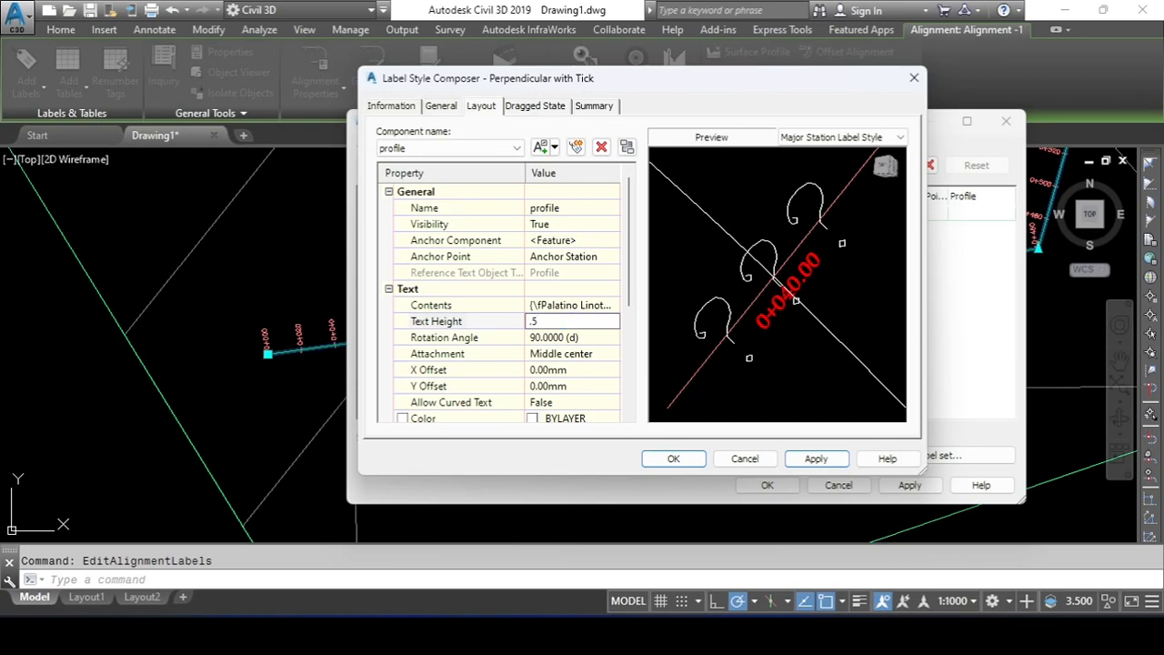
key("Return")
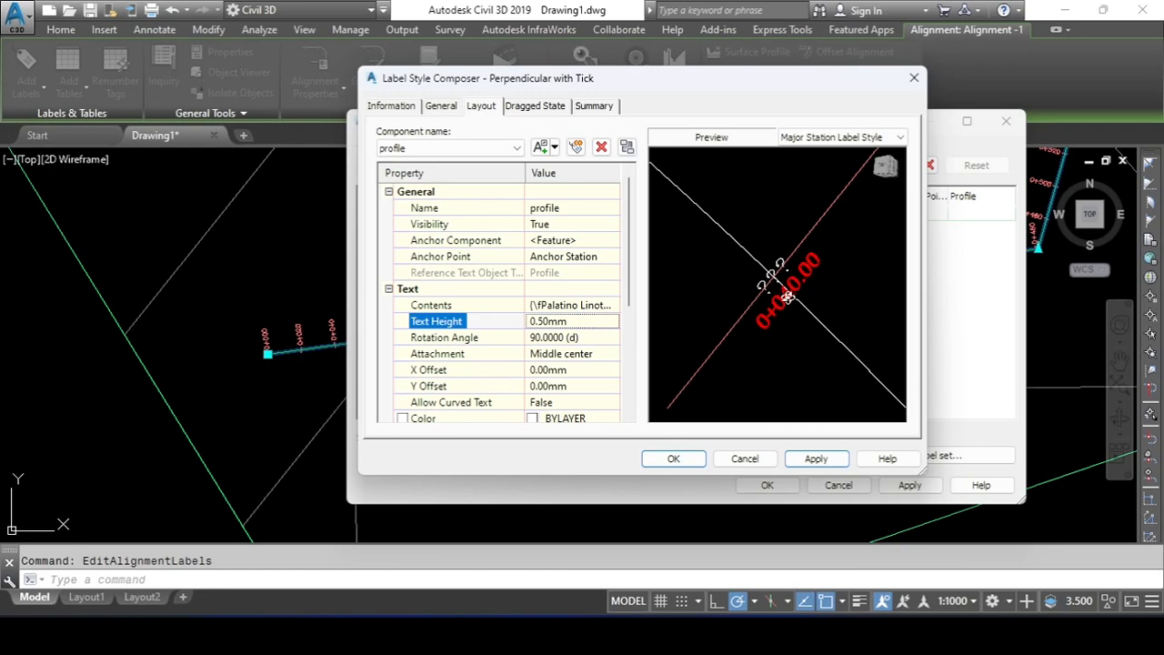
Set the profile component's X offset to -0.7 mm and save the Perpendicular with Tick label style
left_click(565, 370)
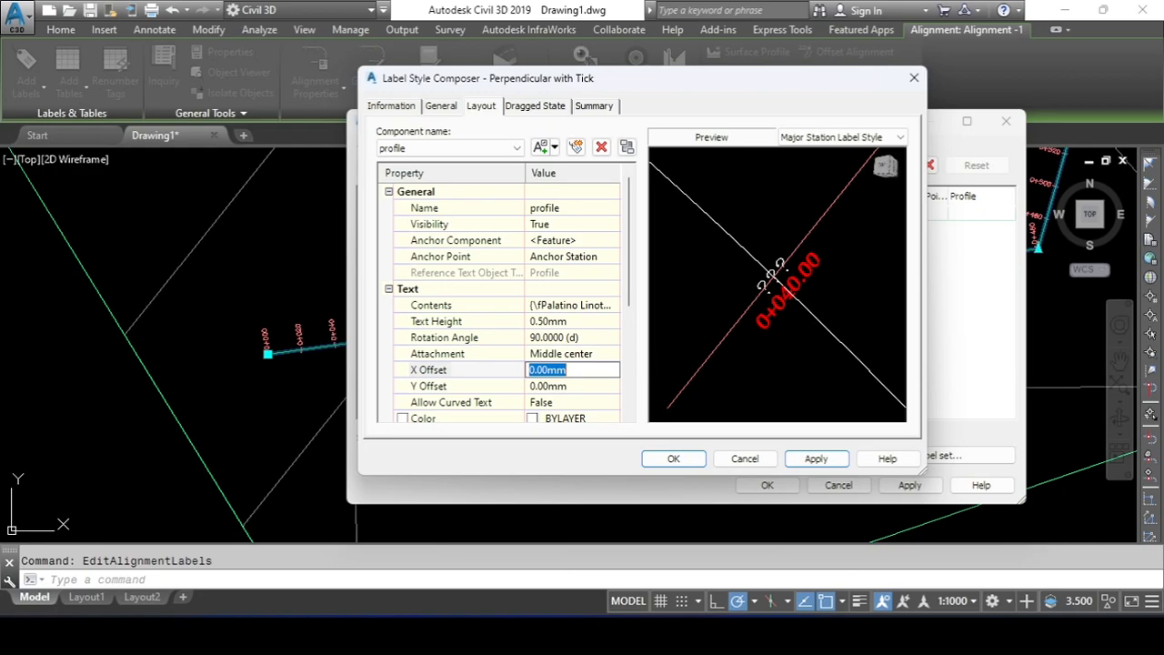
type("-.7")
key("Return")
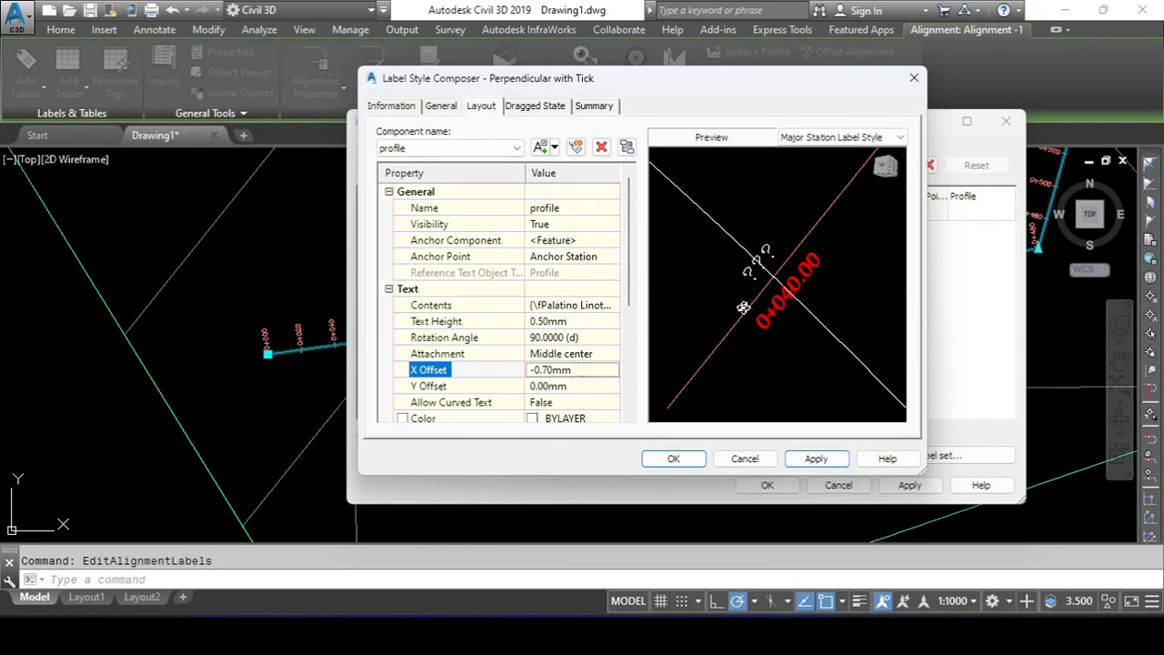
left_click(815, 458)
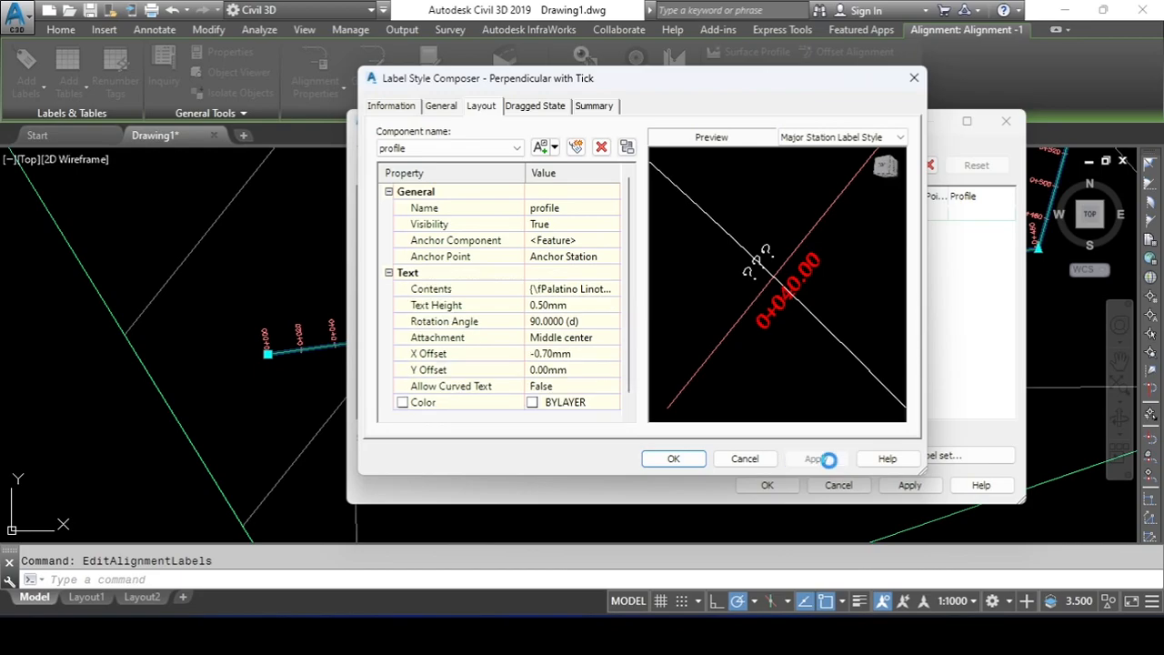
left_click(671, 459)
Apply the edited major station labels to the alignment and finish editing its labels
left_click(464, 253)
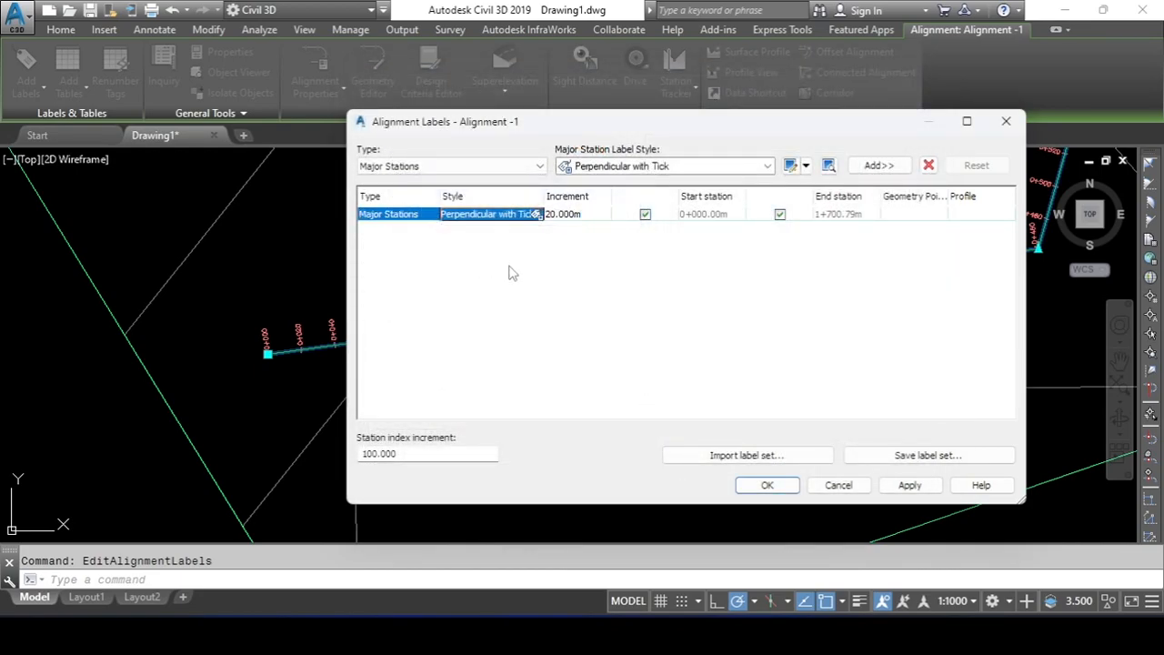
left_click(913, 485)
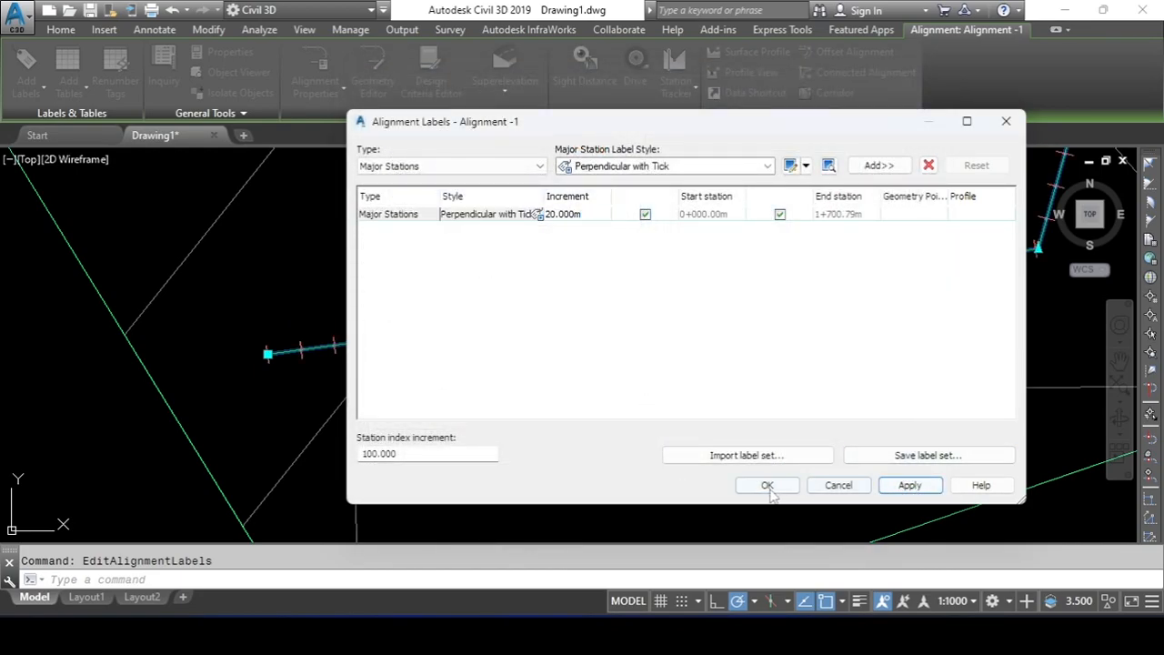
left_click(767, 485)
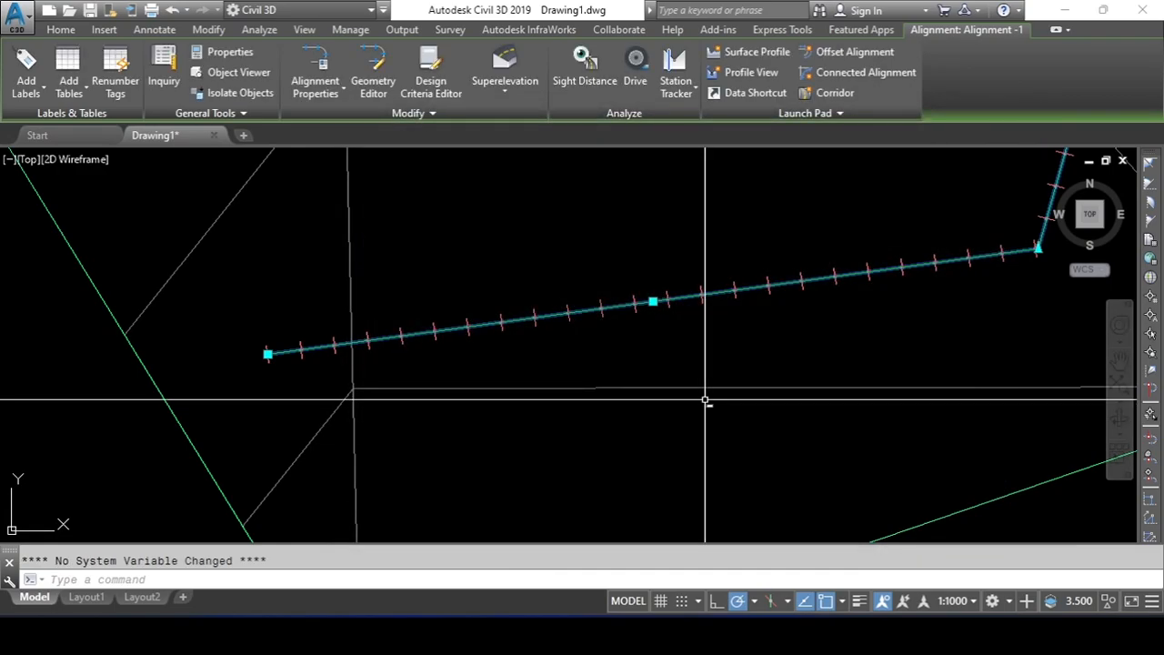
Examine the station labels and profile reference text along the alignment's first segment
scroll(410, 343, "up", 8)
scroll(452, 315, "up", 4)
scroll(628, 337, "down", 7)
scroll(427, 380, "up", 6)
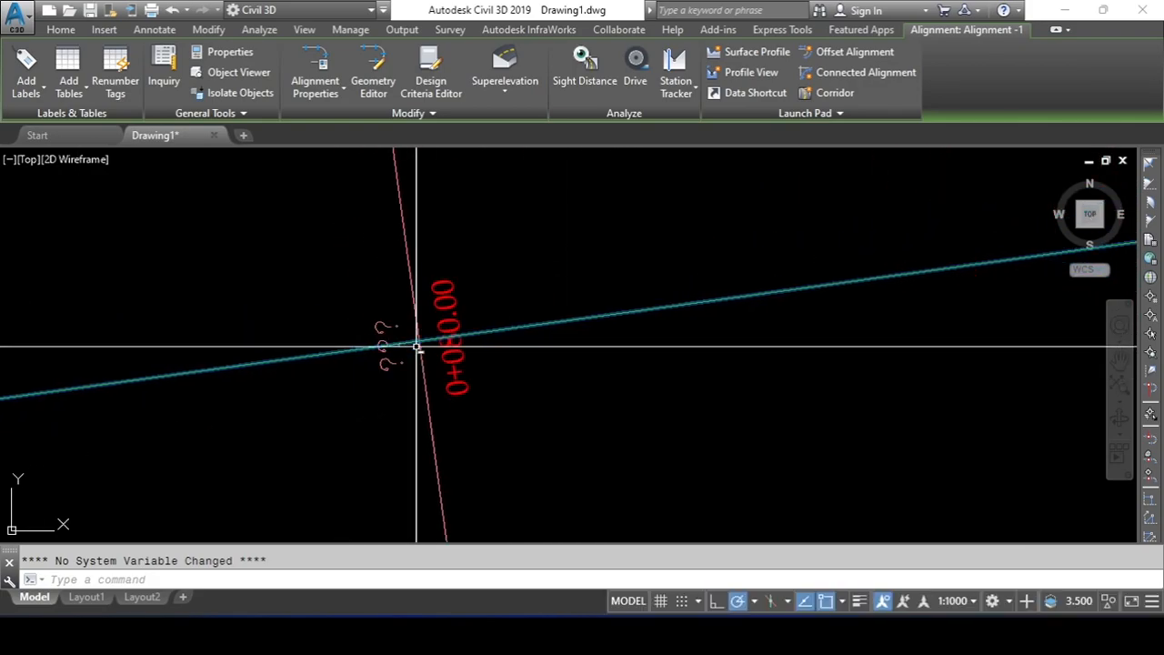
scroll(426, 411, "down", 10)
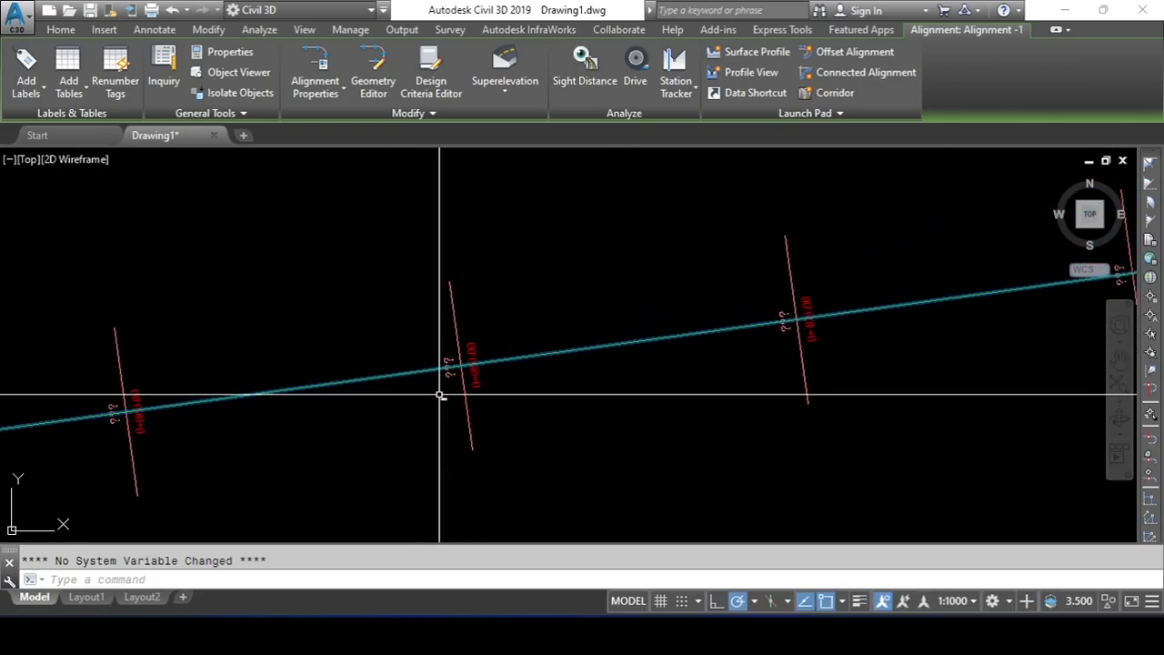
scroll(699, 312, "up", 8)
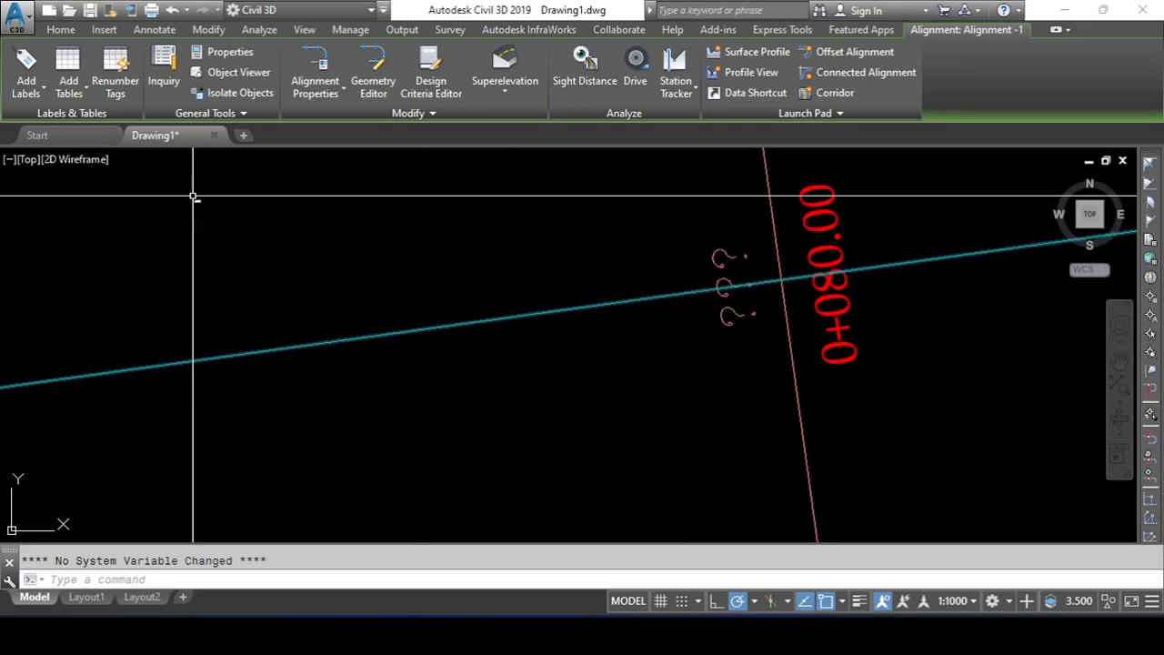
Show the object properties and clear the current selection of alignment and labels
left_click(59, 31)
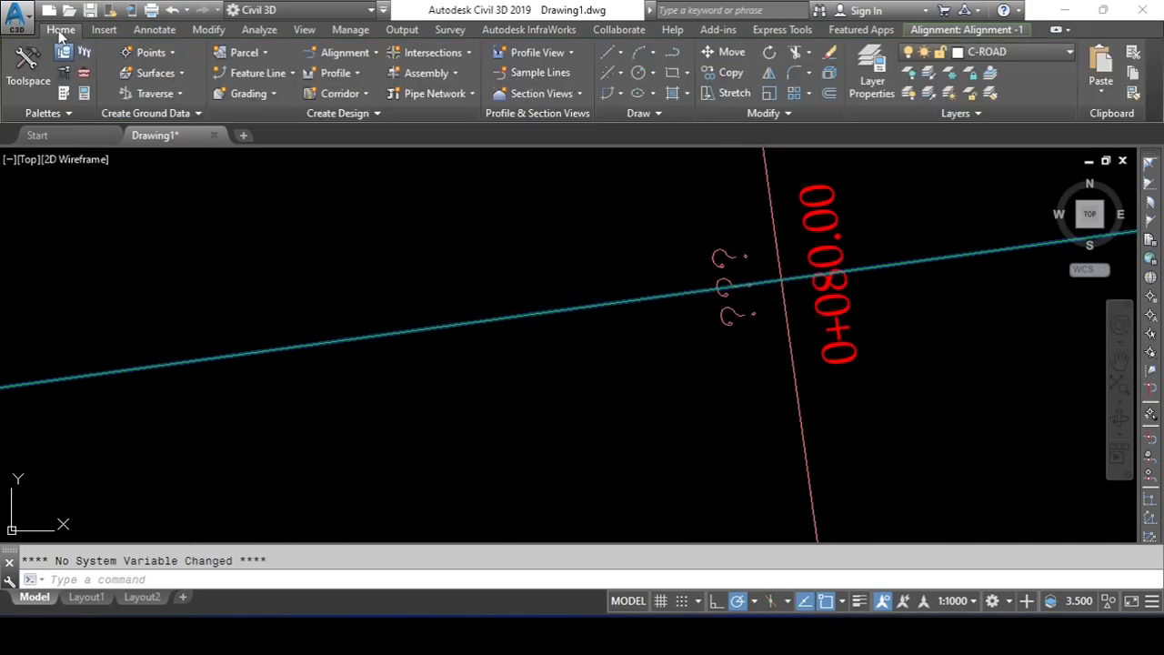
left_click(83, 95)
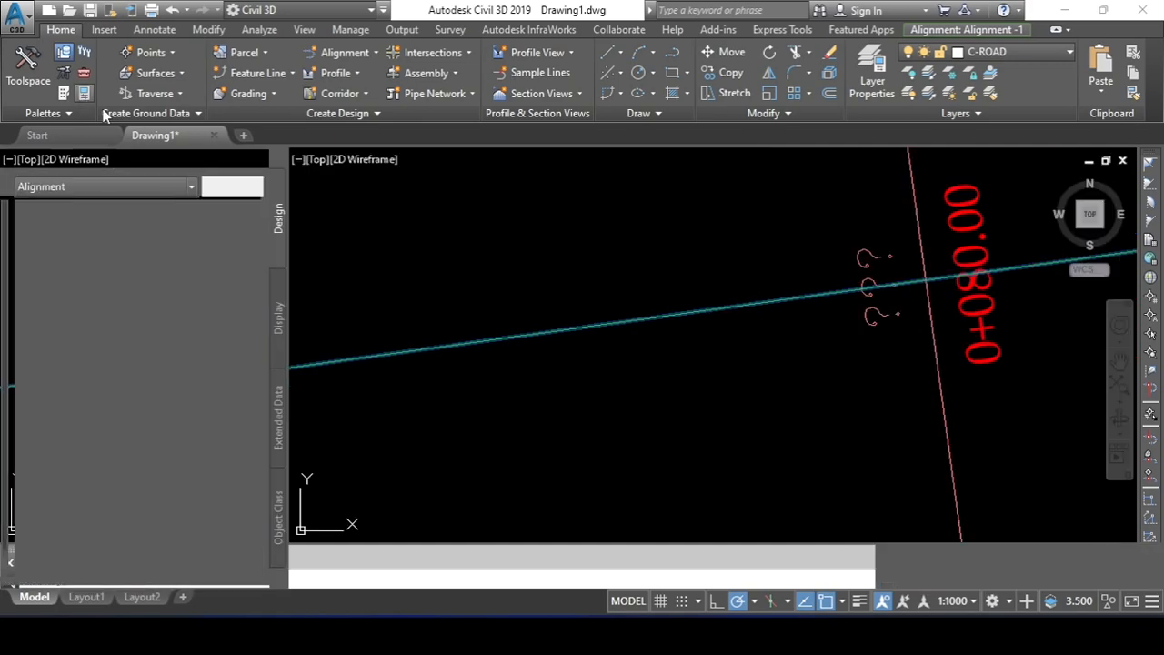
left_click(865, 249)
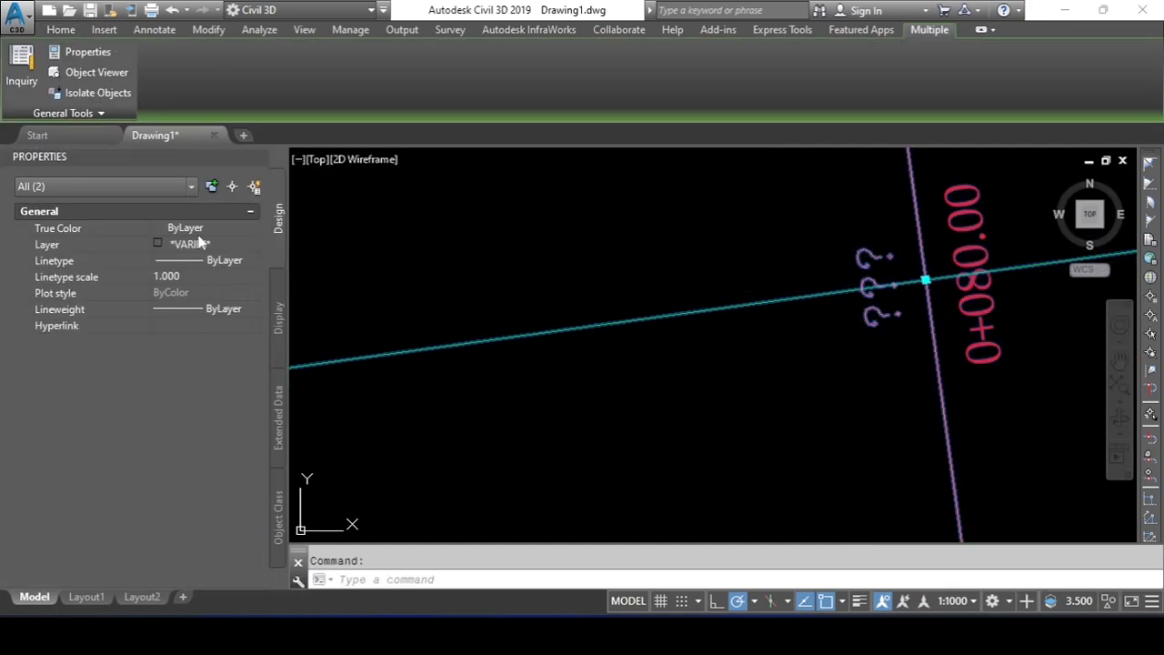
left_click(428, 242)
key("Escape")
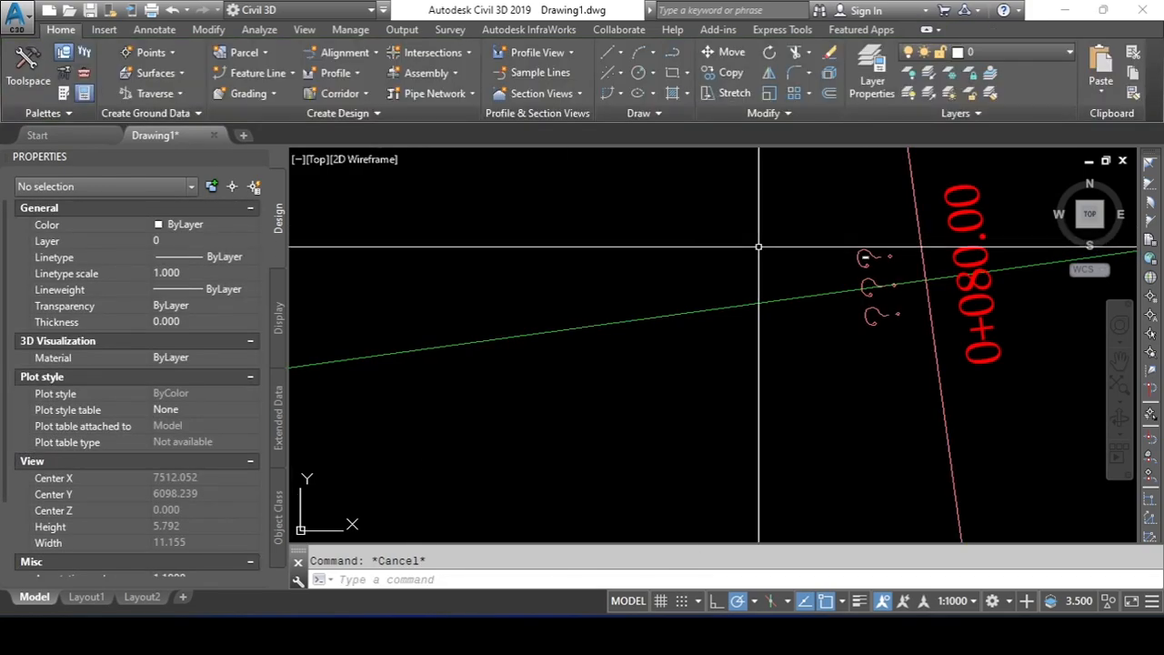
Assign profile 1 as the reference text object of the alignment's station label group
left_click(865, 257)
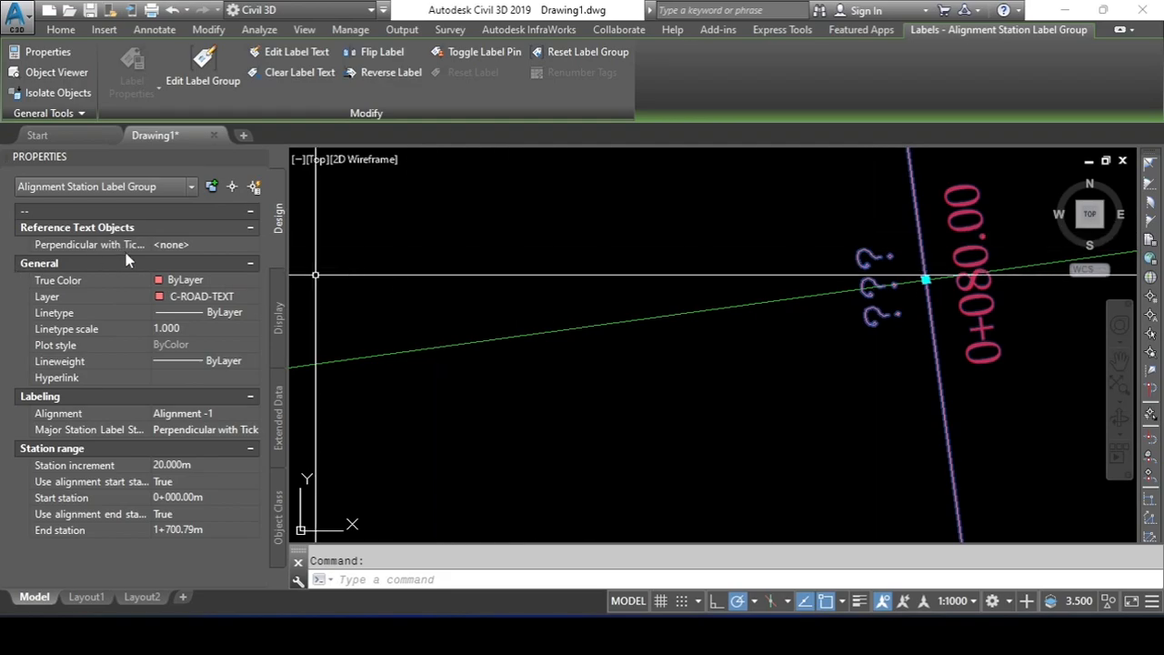
left_click(191, 244)
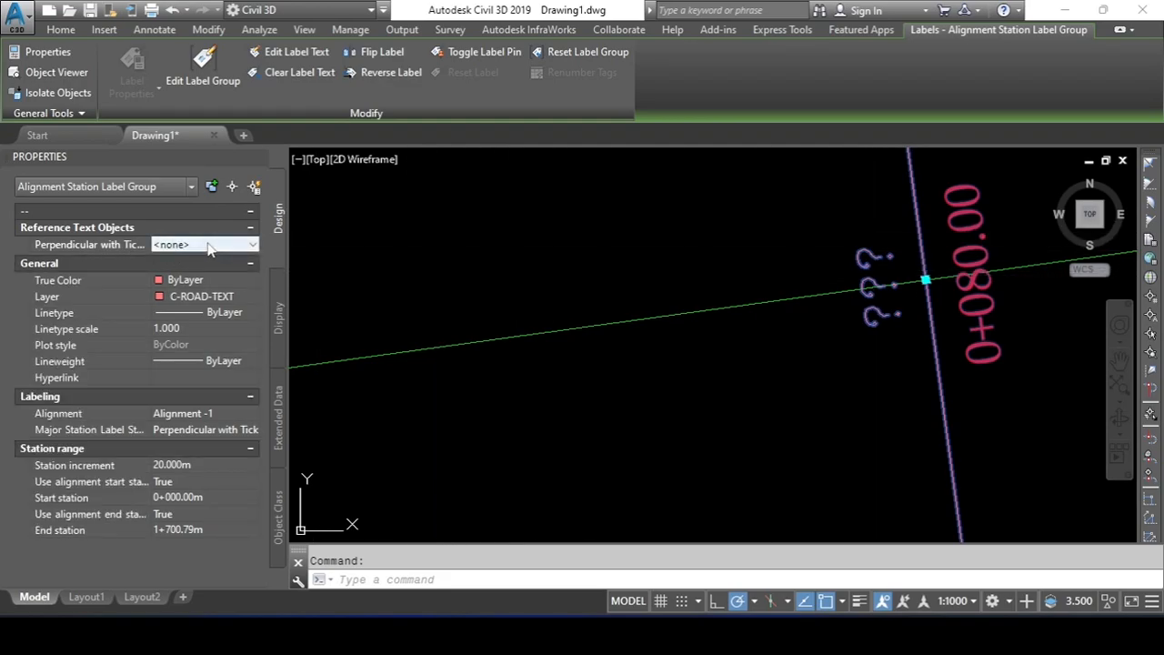
left_click(209, 246)
left_click(173, 261)
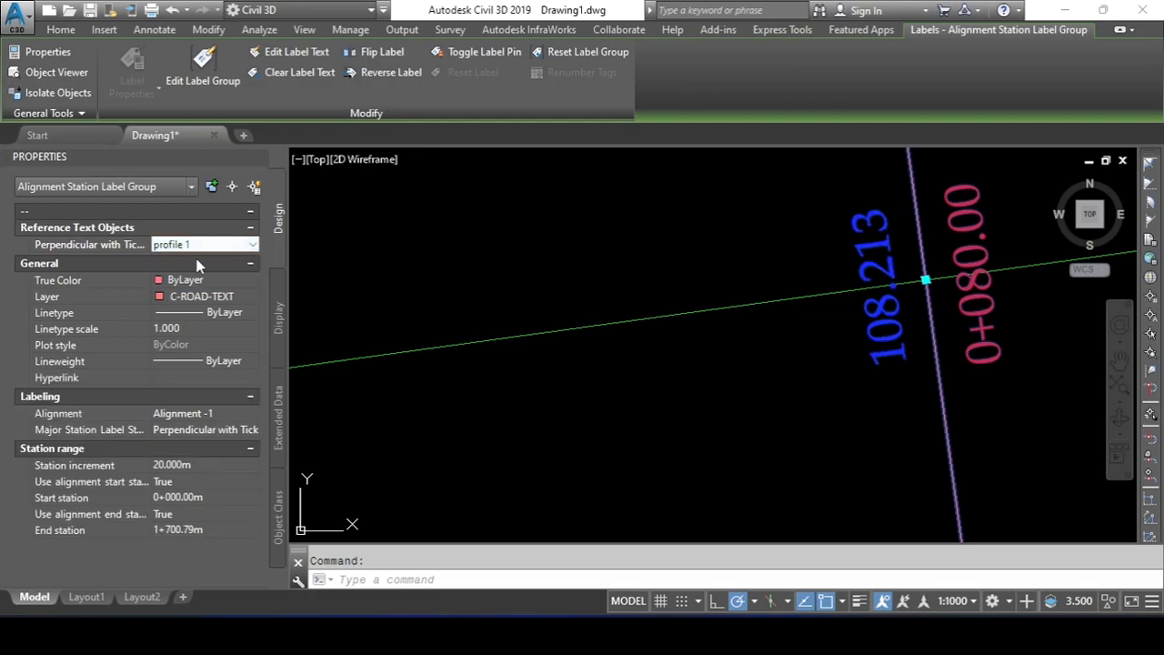
key("Escape")
Inspect the station and profile elevation labels along the alignment and at its bends, and close the object properties
scroll(806, 299, "down", 3)
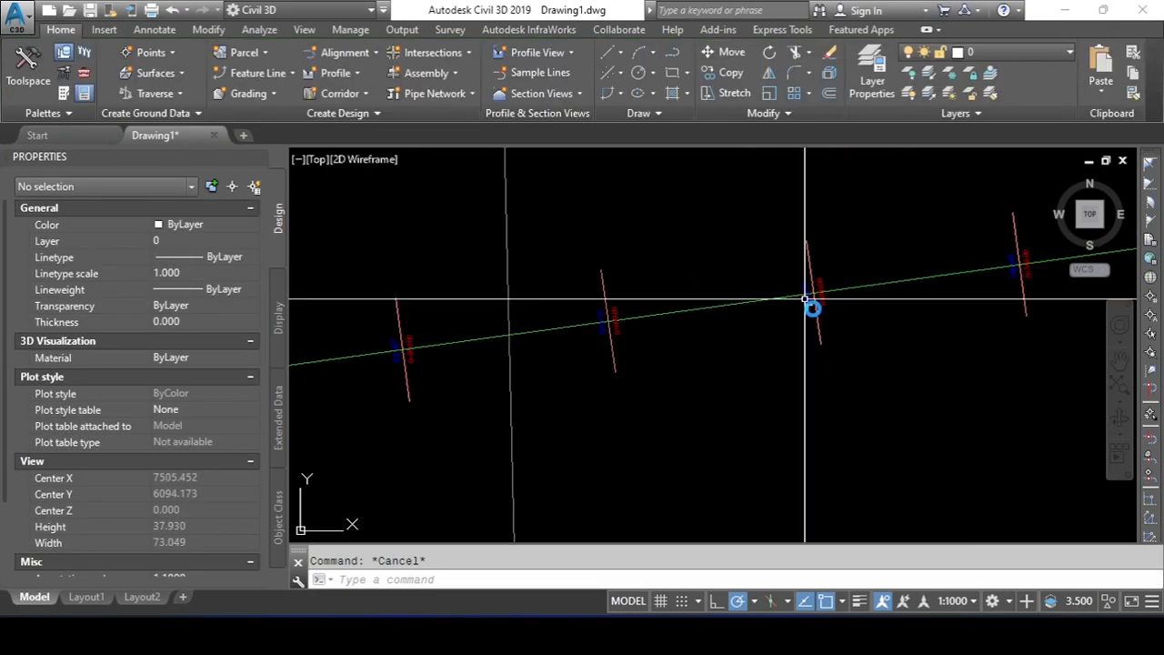
scroll(813, 309, "up", 8)
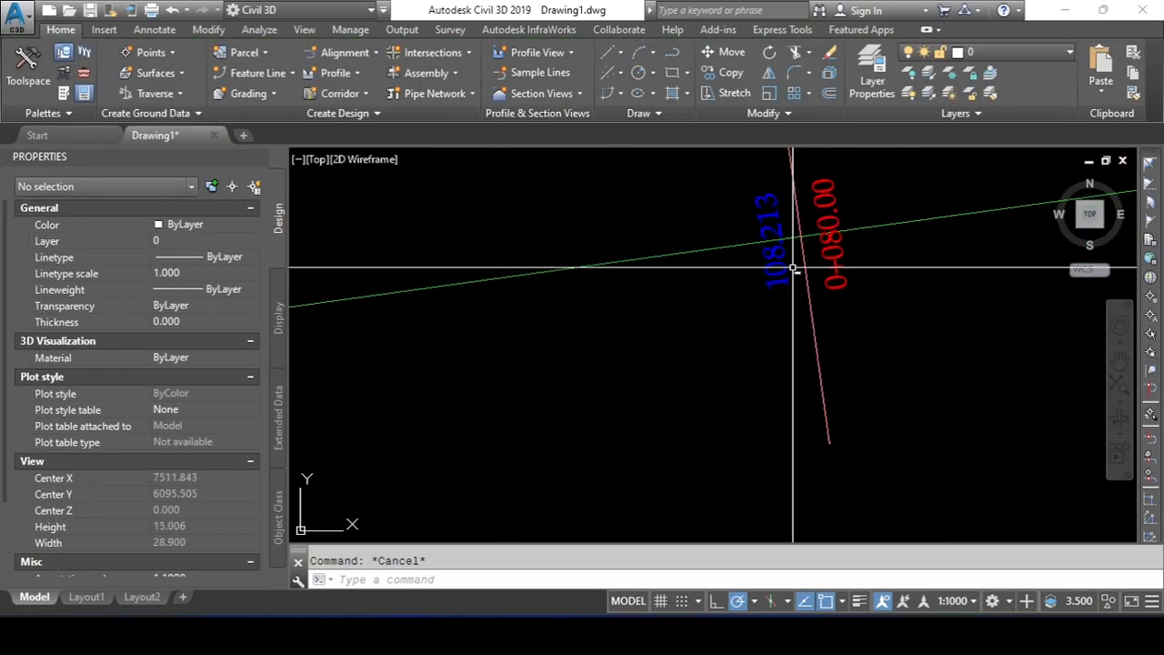
scroll(754, 364, "down", 5)
scroll(792, 327, "up", 5)
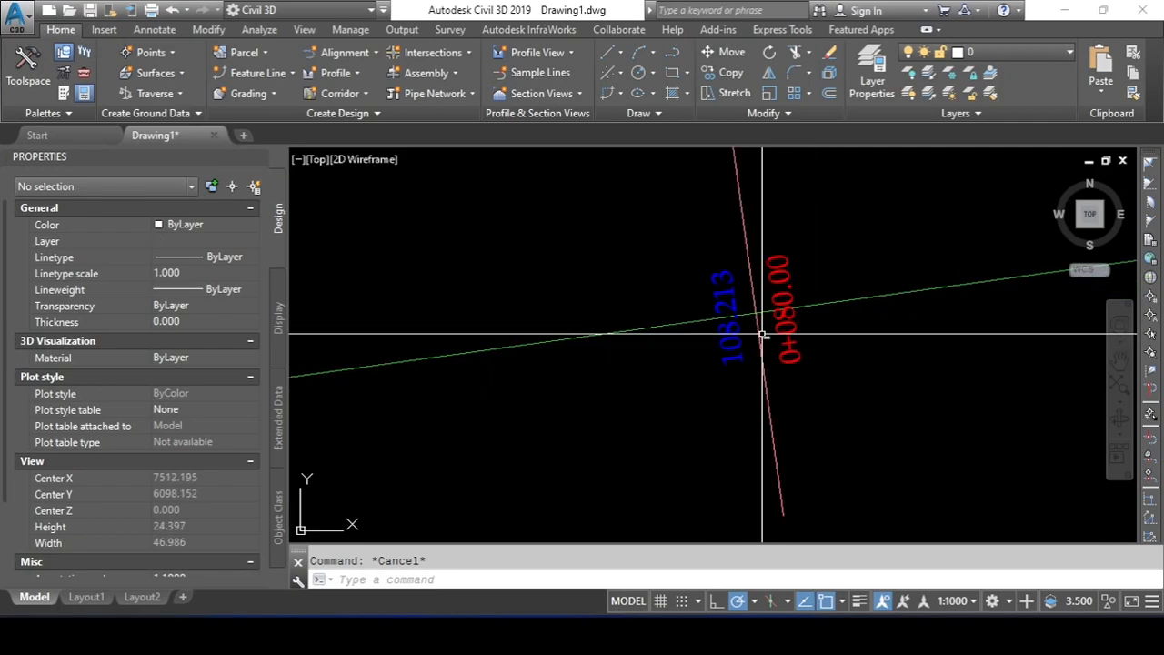
scroll(802, 293, "down", 15)
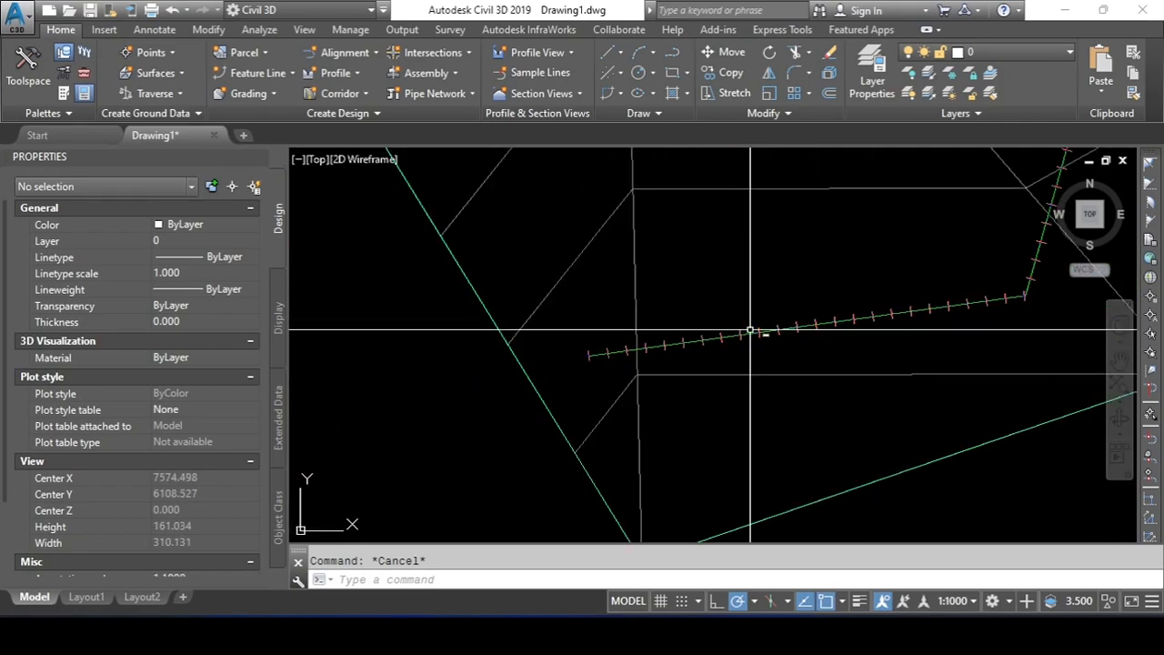
scroll(875, 299, "up", 9)
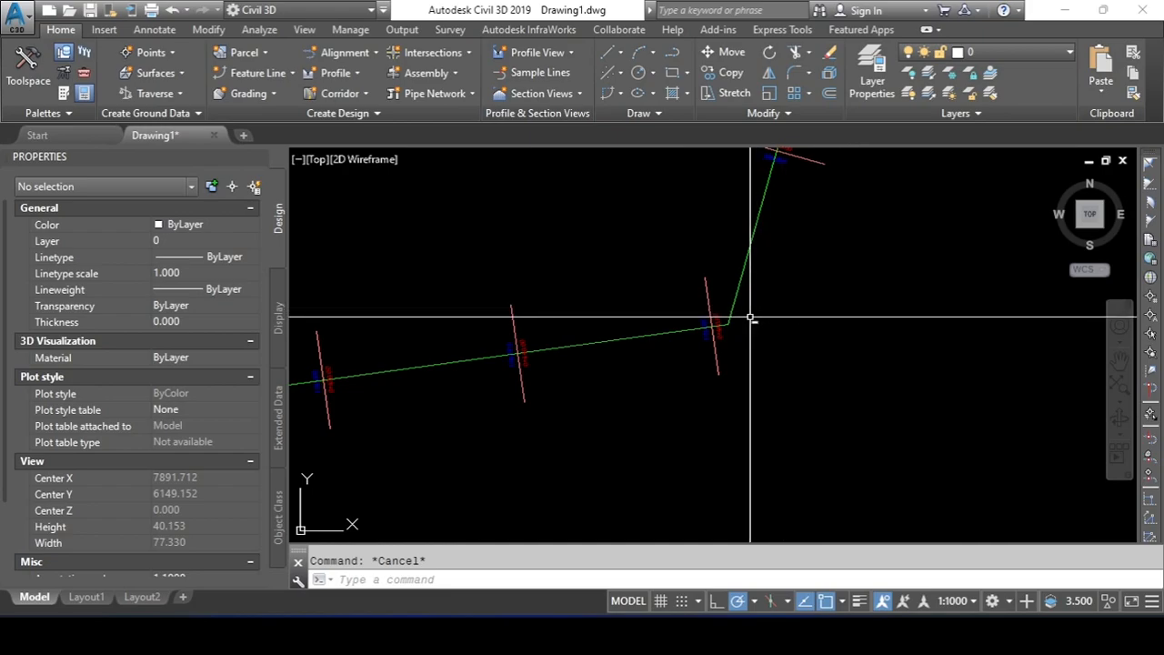
mouse_move(840, 223)
middle_mouse_down()
mouse_move(761, 384)
mouse_move(816, 231)
middle_mouse_up()
scroll(738, 353, "up", 7)
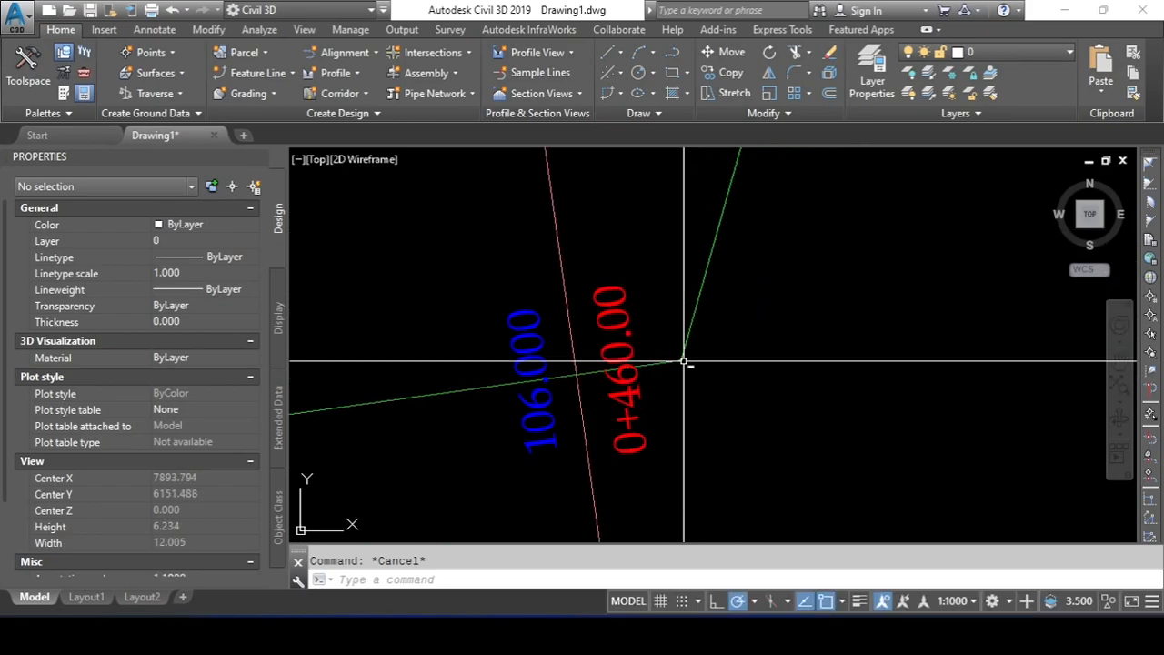
scroll(688, 359, "down", 4)
middle_click_drag(709, 361, 711, 361)
scroll(718, 350, "down", 2)
middle_click_drag(773, 277, 705, 423)
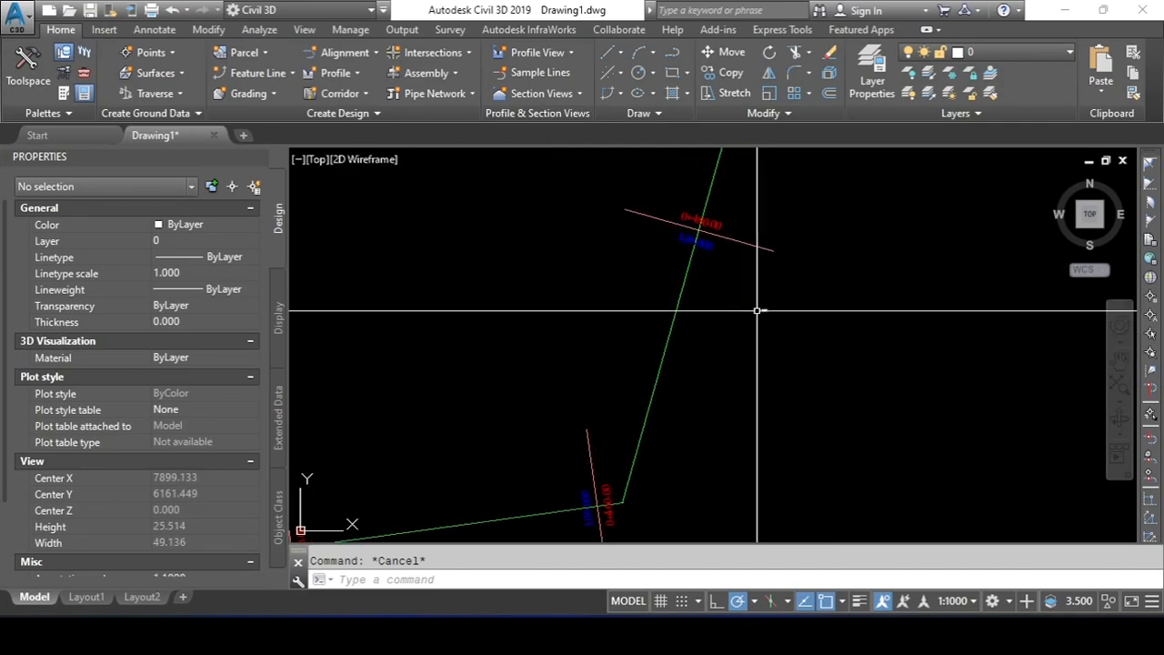
mouse_move(668, 468)
middle_mouse_down()
mouse_move(650, 382)
mouse_move(631, 397)
middle_mouse_up()
scroll(628, 386, "up", 4)
scroll(631, 400, "down", 2)
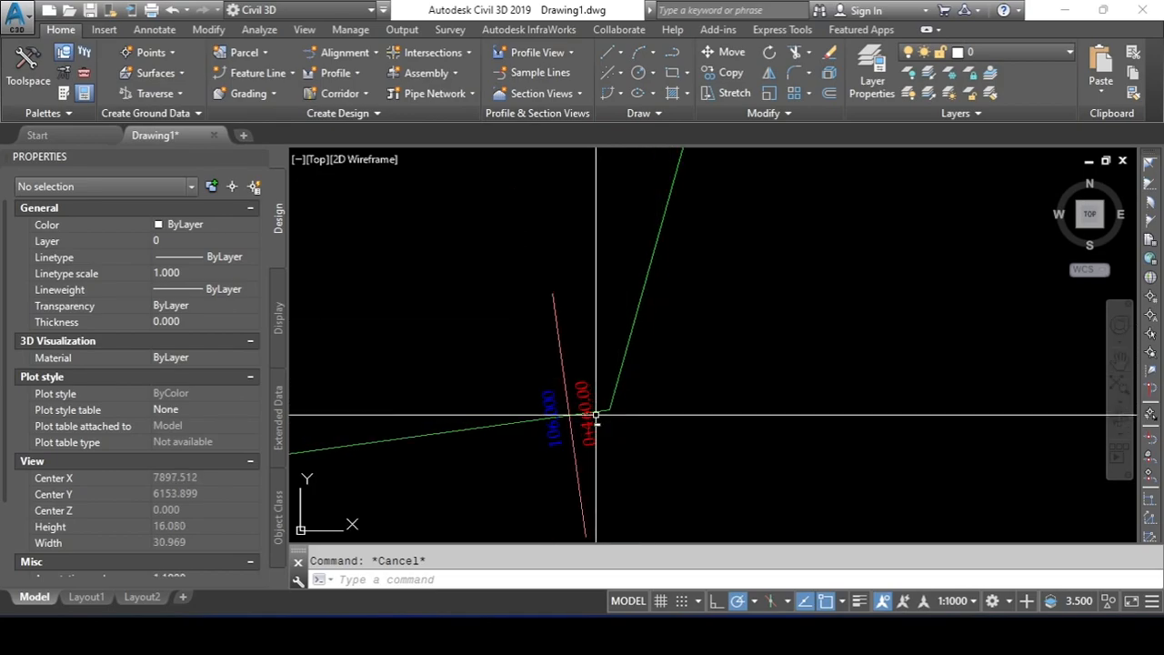
scroll(624, 410, "down", 6)
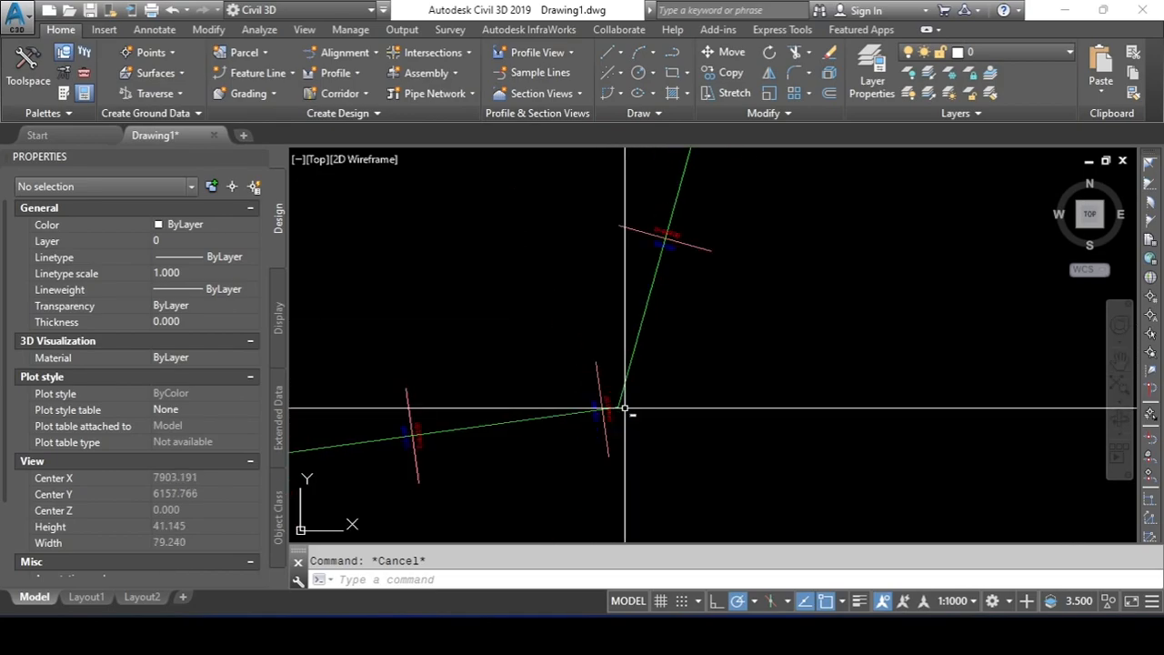
scroll(696, 442, "down", 8)
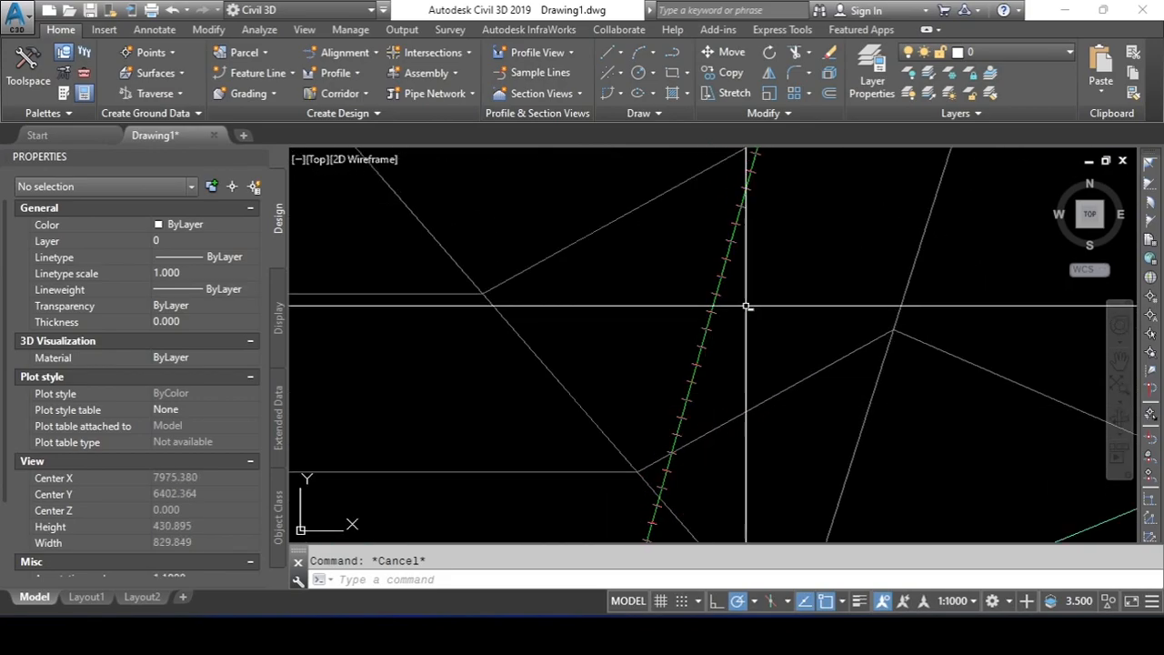
scroll(714, 296, "up", 14)
scroll(645, 331, "down", 6)
scroll(647, 334, "up", 6)
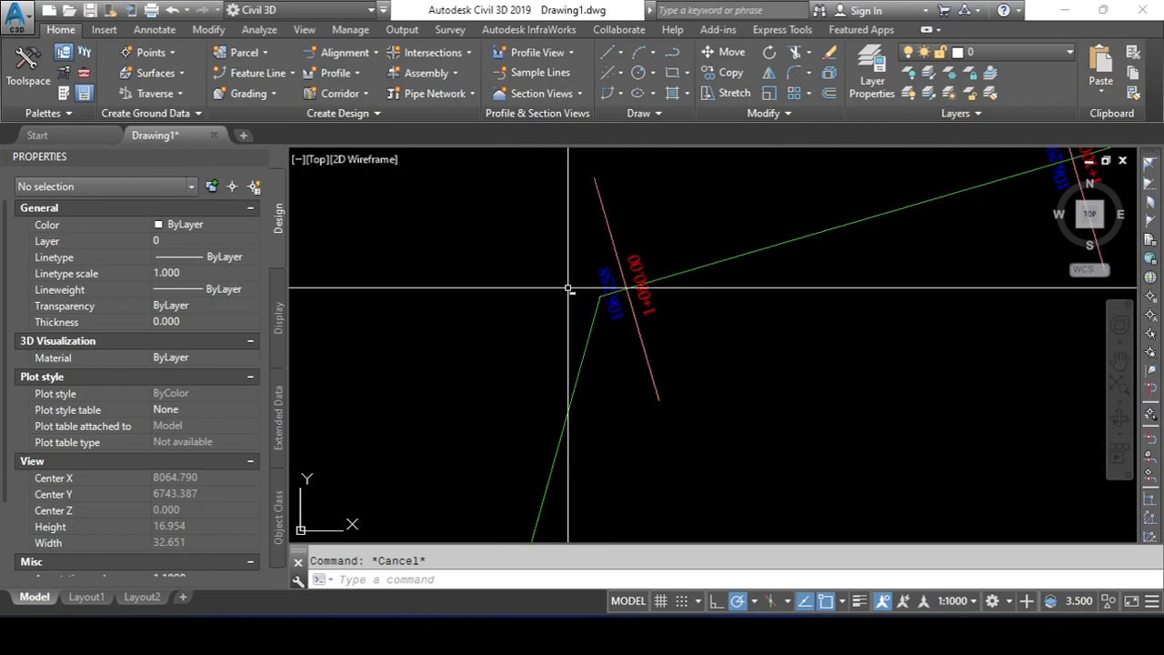
left_click(263, 160)
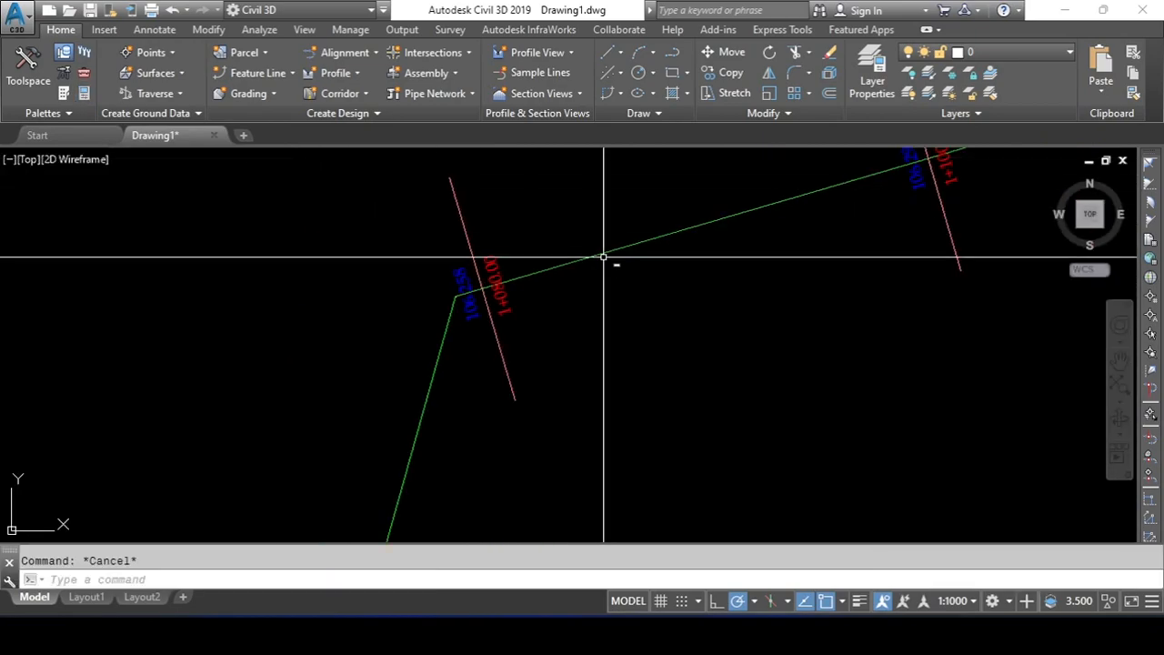
Add geometry point labels in the Perpendicular with Tick and Line style to Alignment -1, labelling only the tangent-tangent intersects
left_click(492, 263)
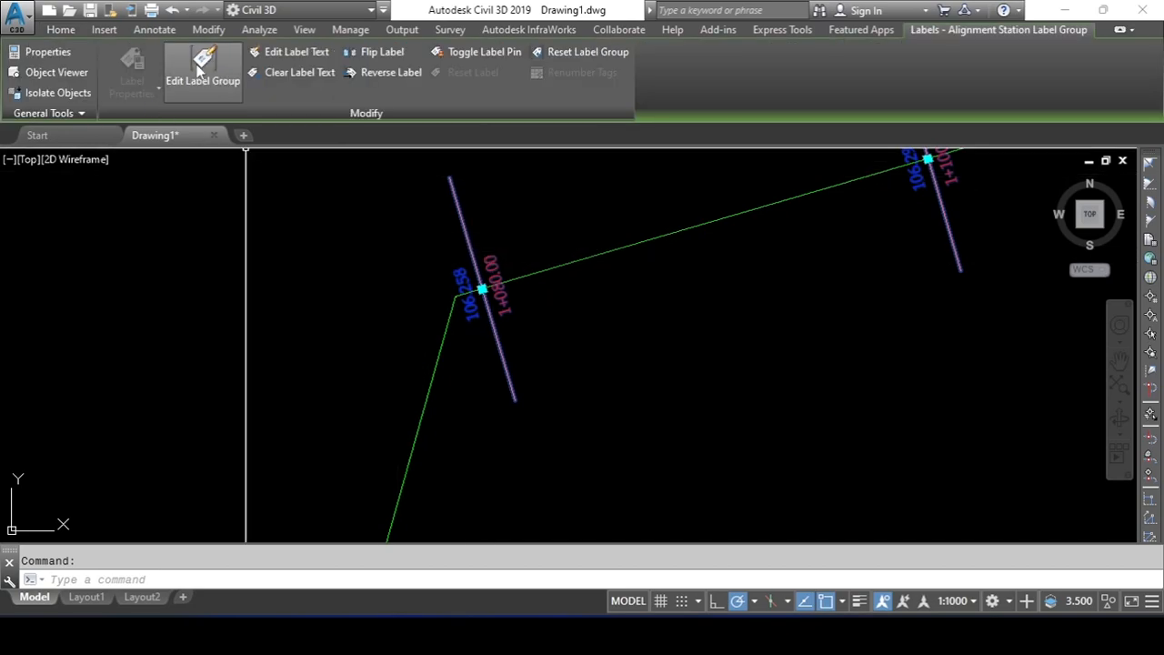
left_click(202, 65)
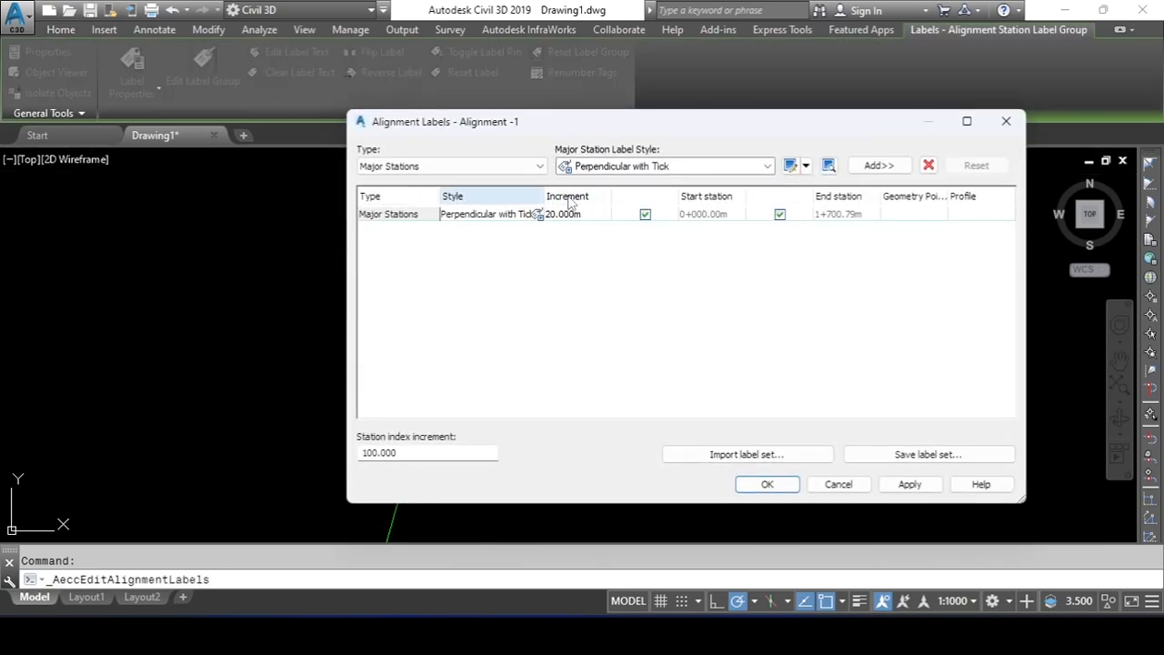
left_click(482, 167)
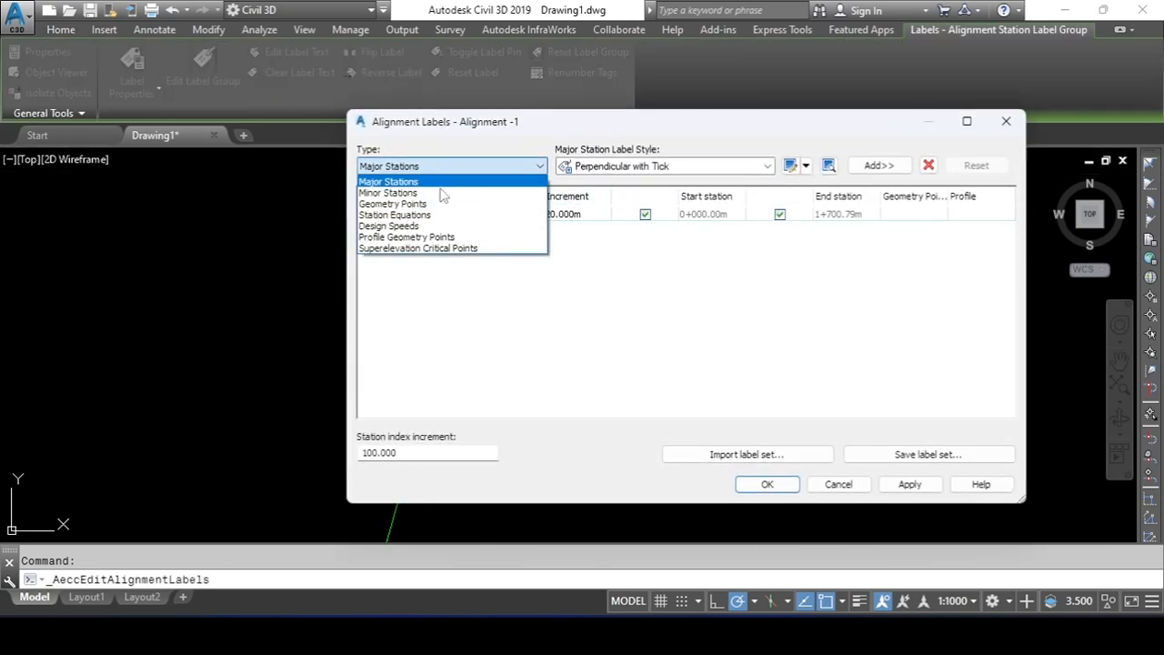
left_click(386, 205)
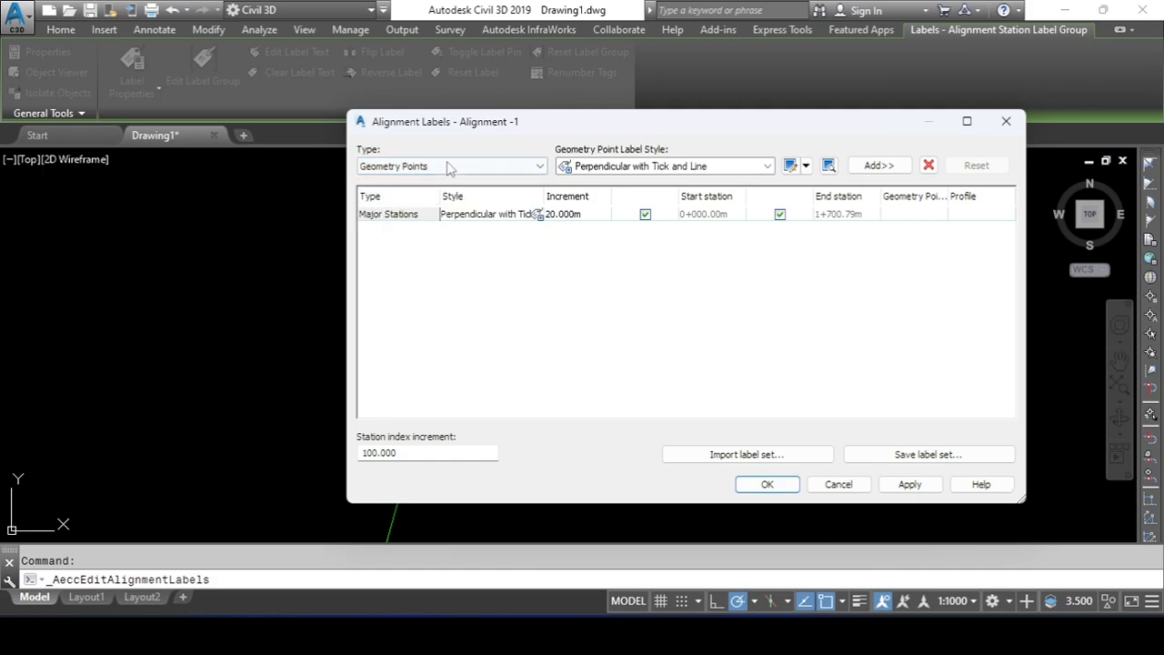
left_click(879, 166)
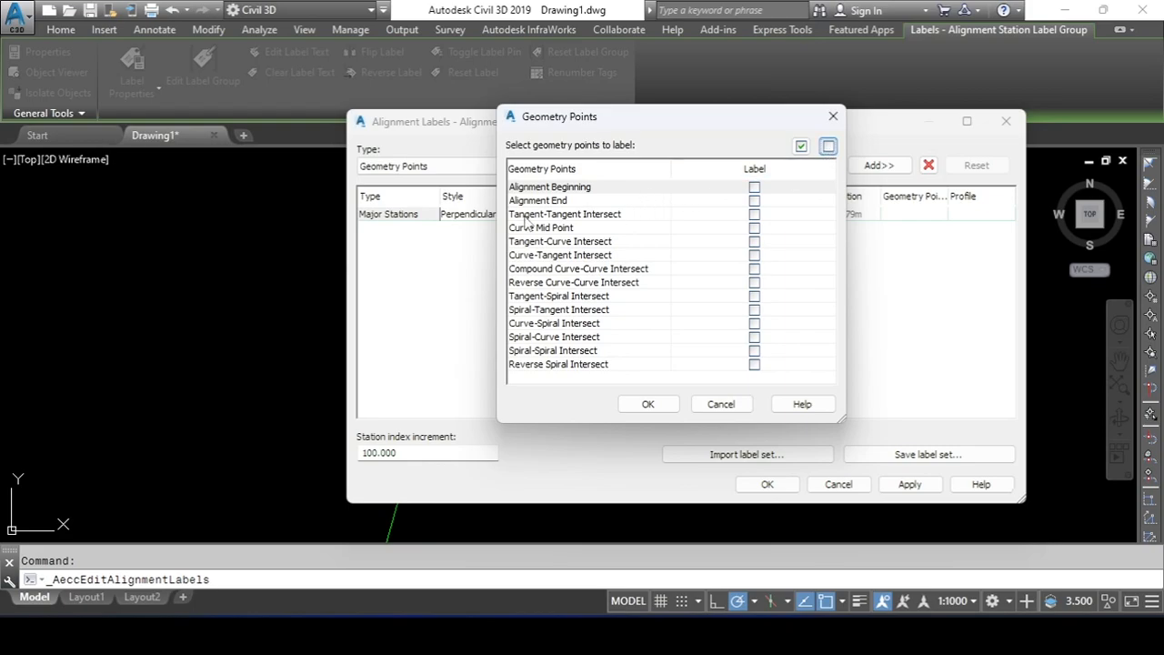
left_click(753, 214)
left_click(651, 404)
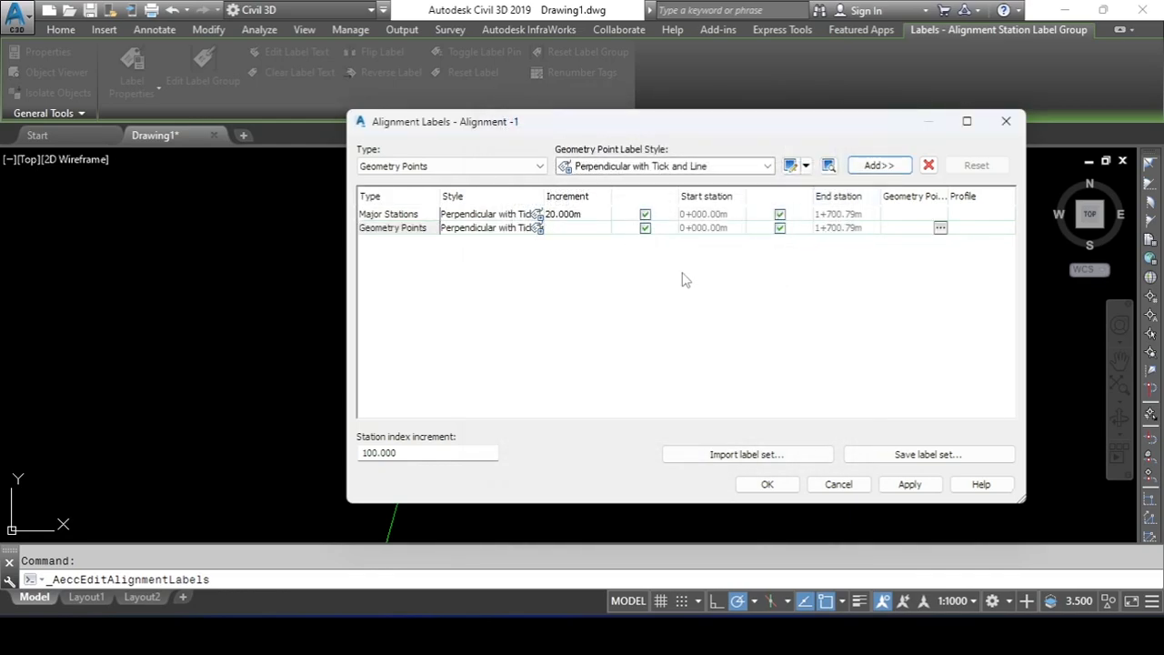
left_click(909, 483)
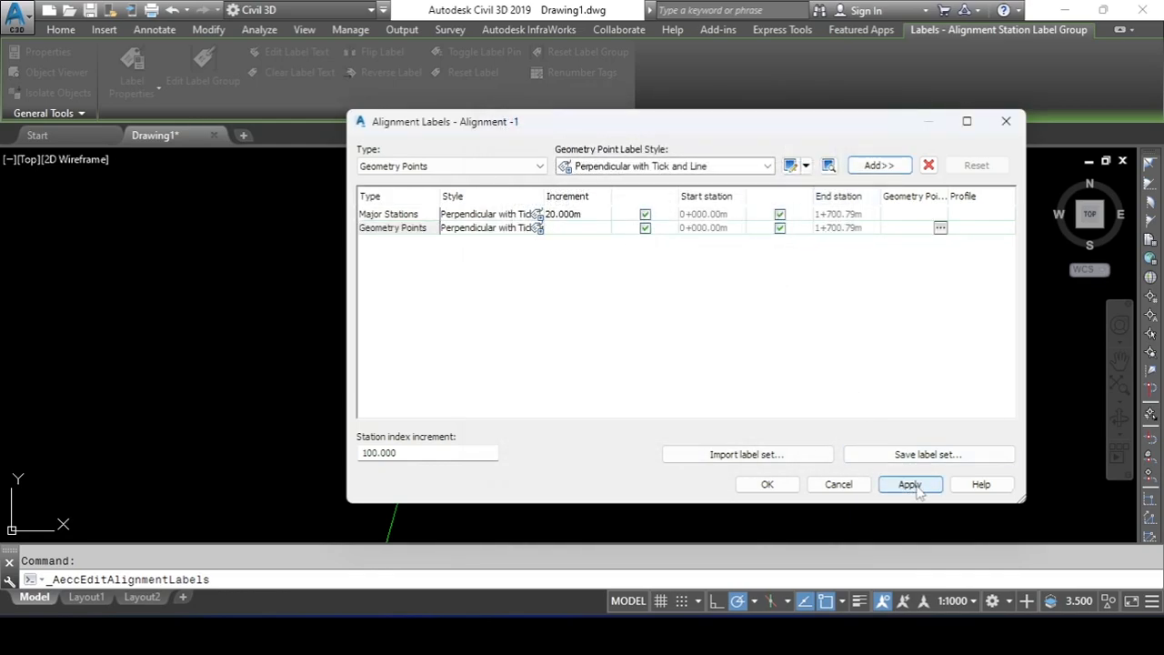
left_click(766, 484)
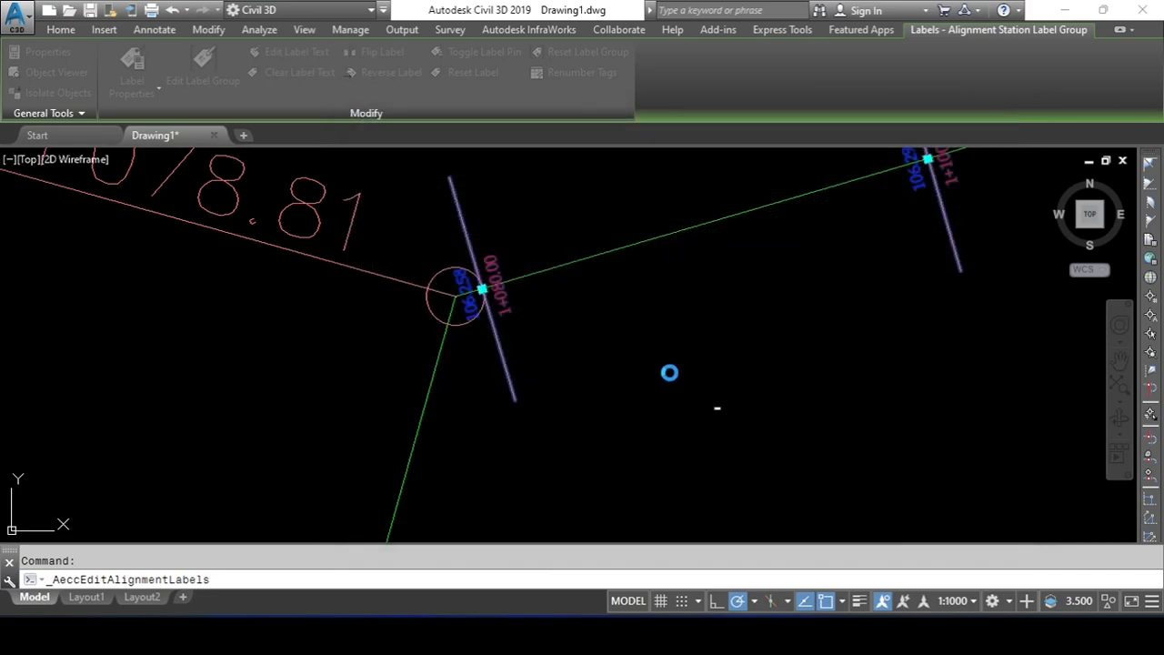
Clear the selection and examine the PI station label at the alignment's bend
scroll(637, 359, "down", 2)
key("Escape")
scroll(305, 261, "up", 2)
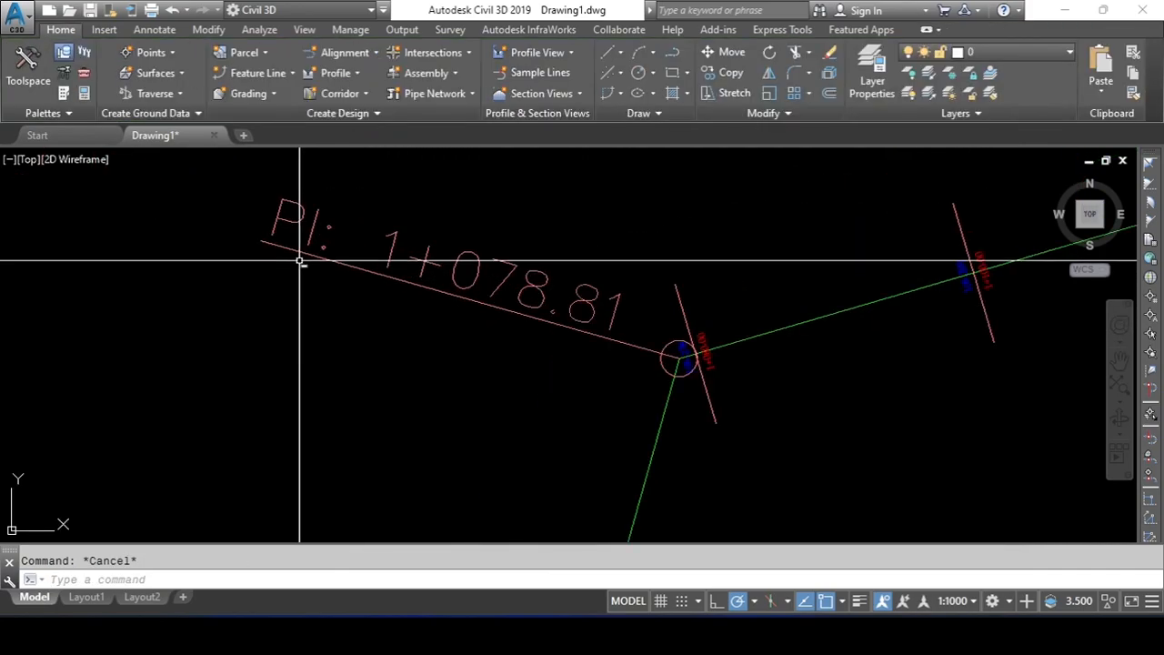
scroll(704, 374, "up", 4)
middle_click_drag(302, 273, 495, 329)
scroll(495, 329, "down", 4)
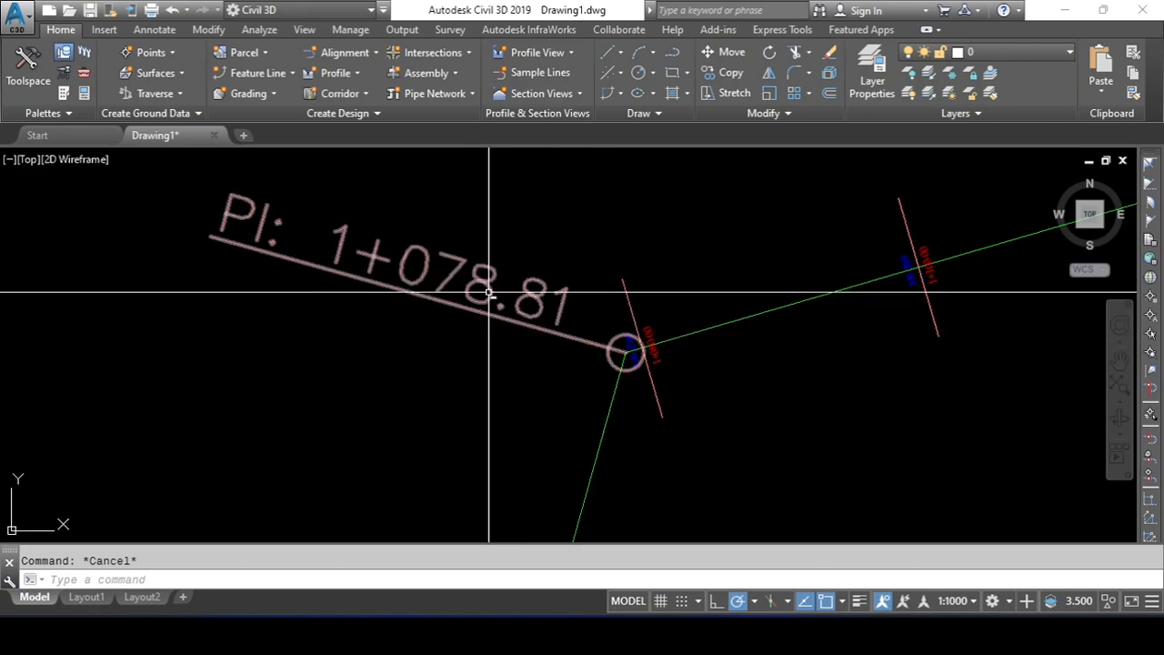
Open the Perpendicular with Tick and Line style of the geometry point labels for editing
scroll(480, 288, "up", 5)
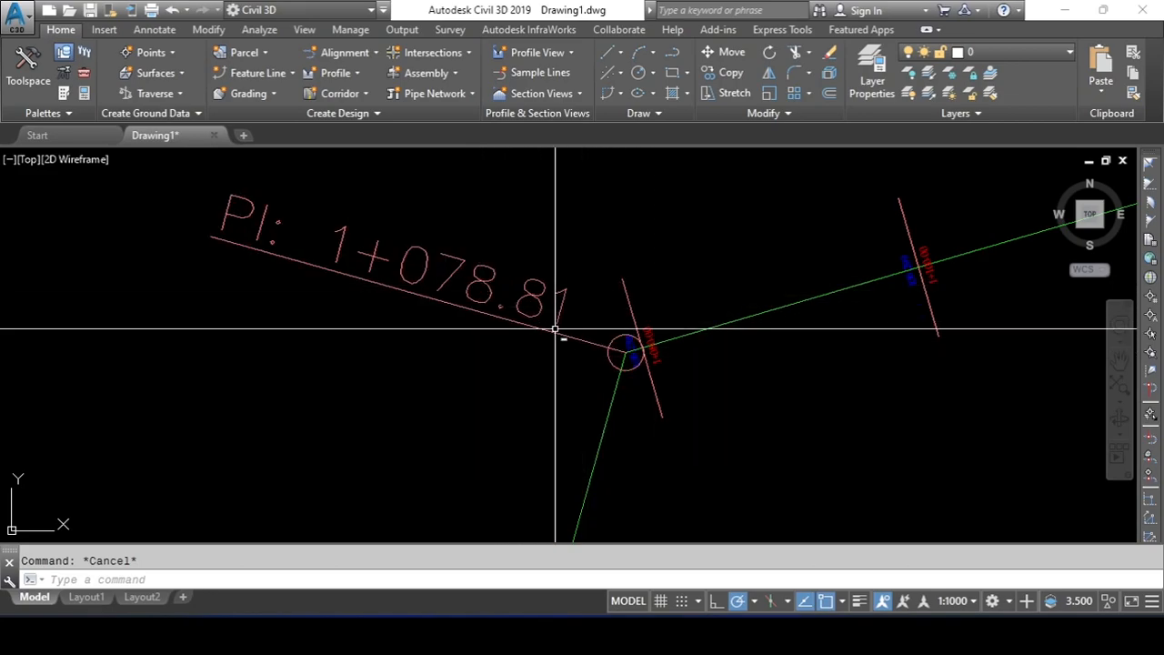
left_click(435, 307)
left_click(382, 246)
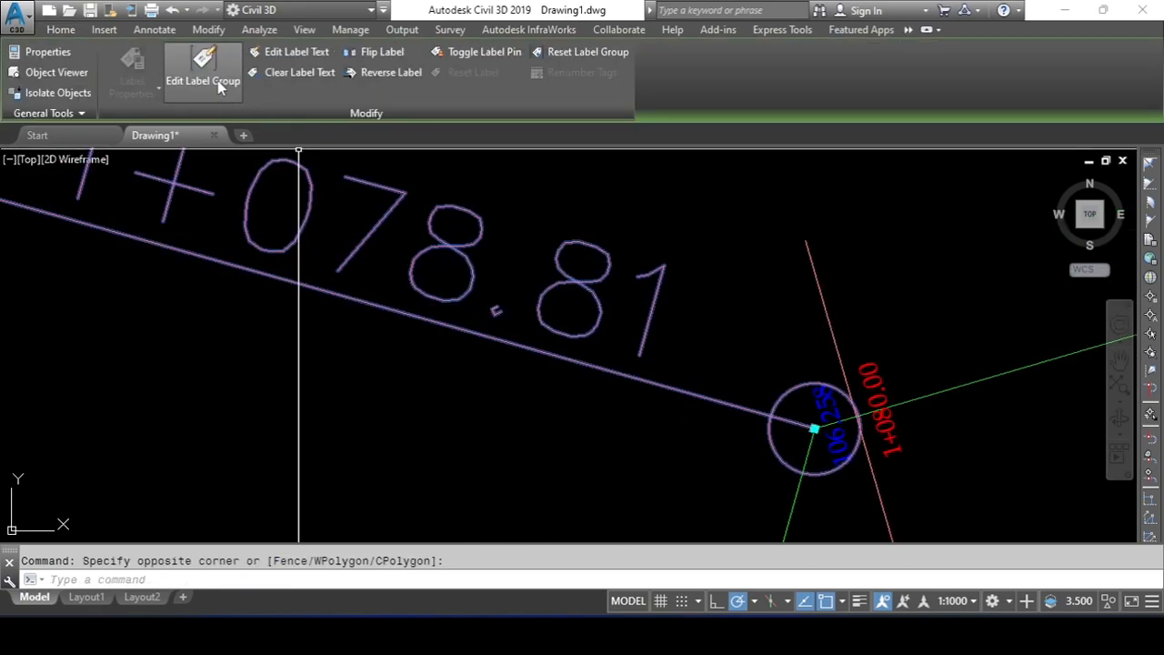
left_click(205, 72)
left_click(538, 229)
left_click(589, 218)
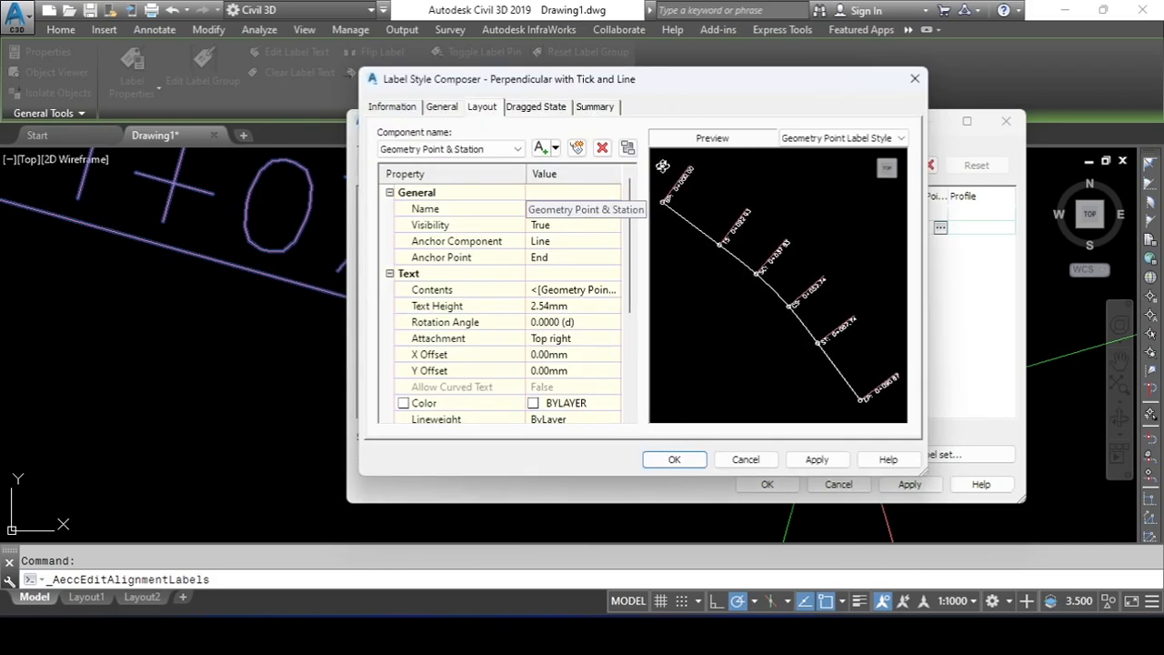
Add a reference text component of type Profile to the geometry point label style
left_click(503, 151)
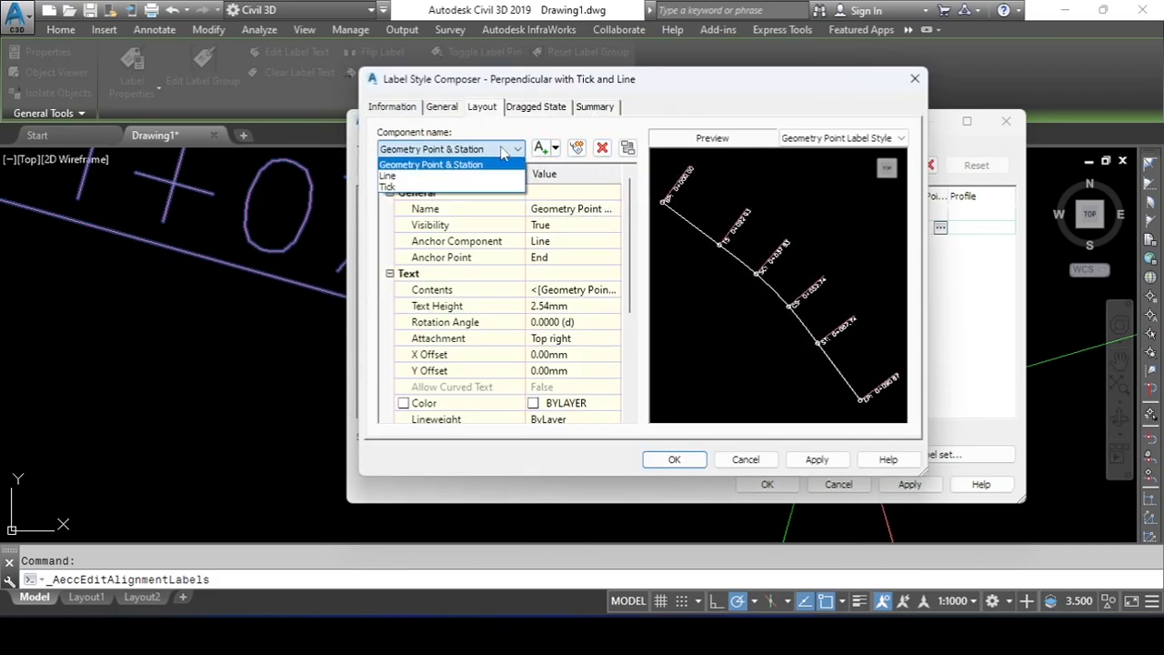
left_click(508, 137)
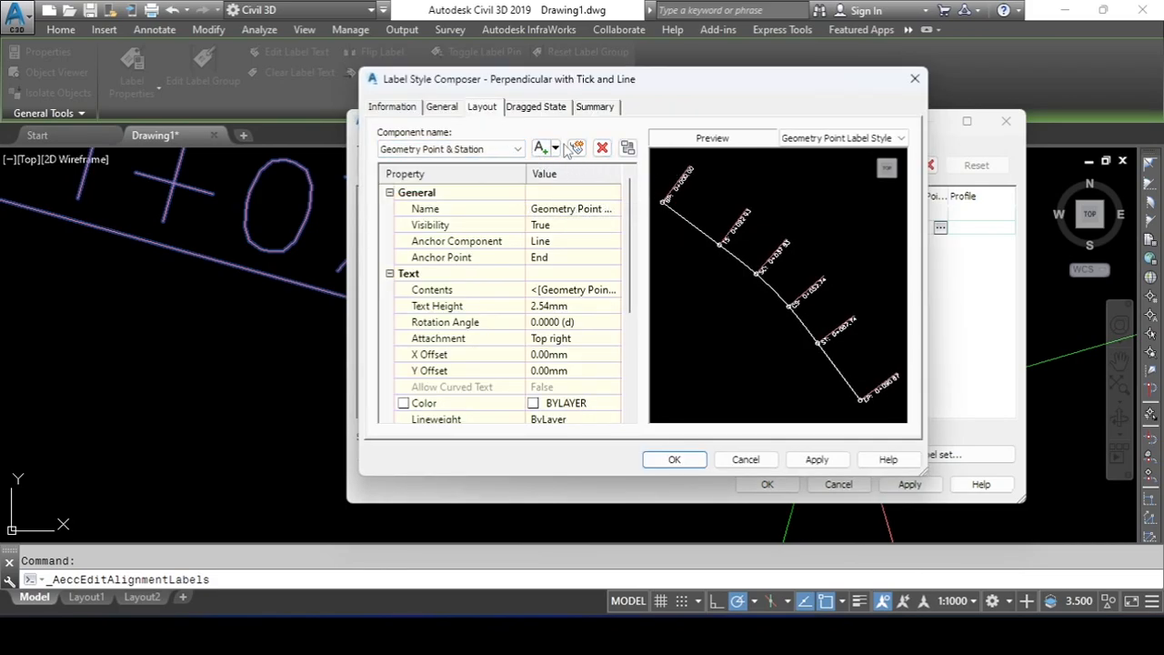
left_click(555, 148)
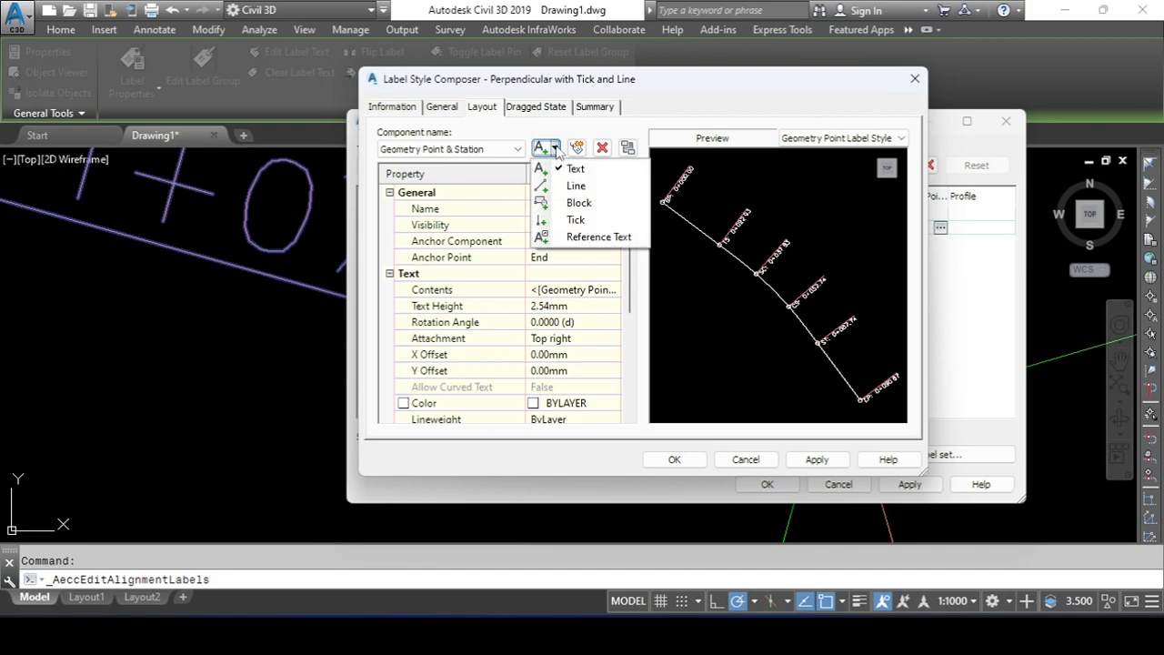
left_click(598, 238)
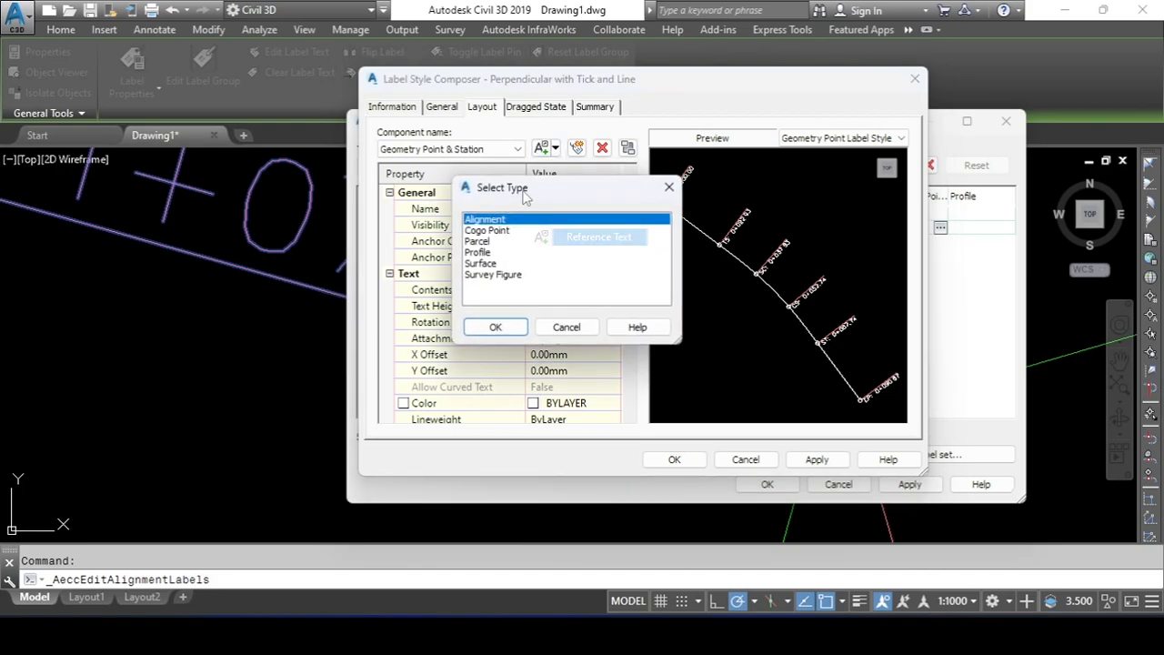
left_click(482, 253)
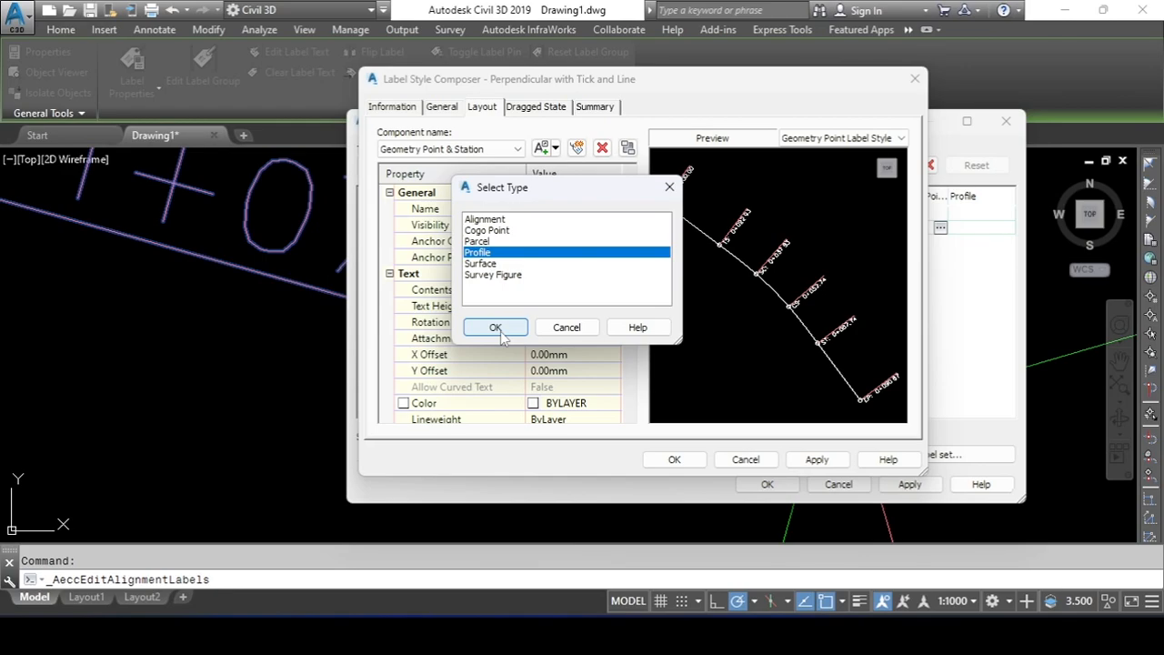
left_click(495, 329)
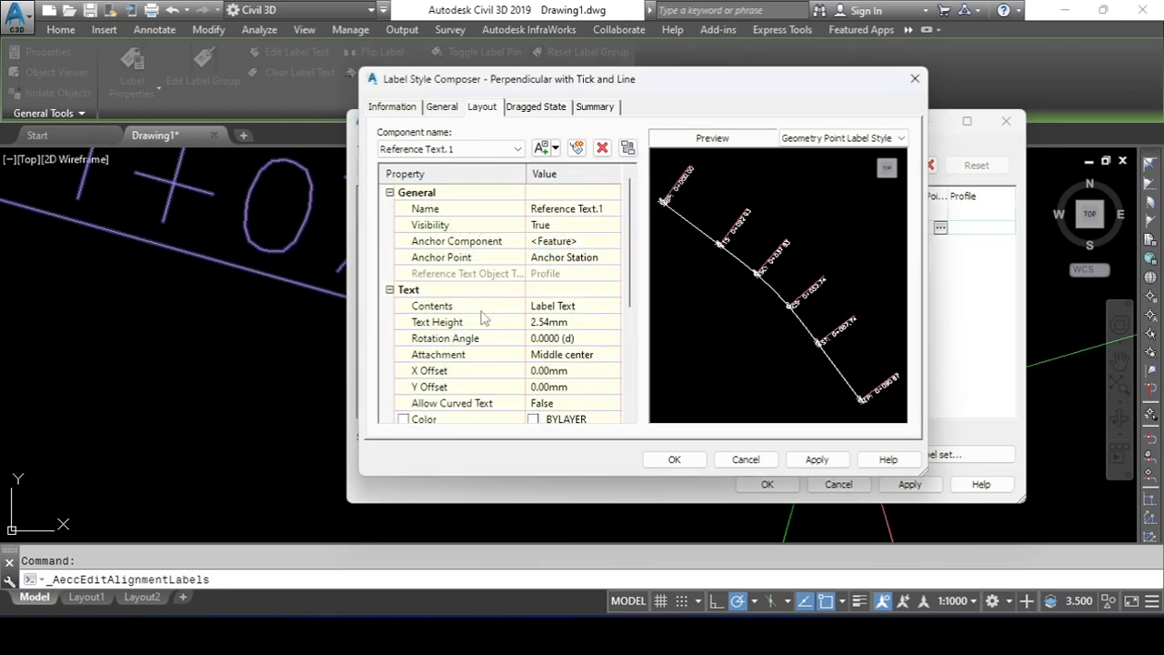
Try to replace the new reference text's default contents with the Profile Elevation property and apply the style
left_click(586, 310)
left_click(613, 308)
triple_click(719, 164)
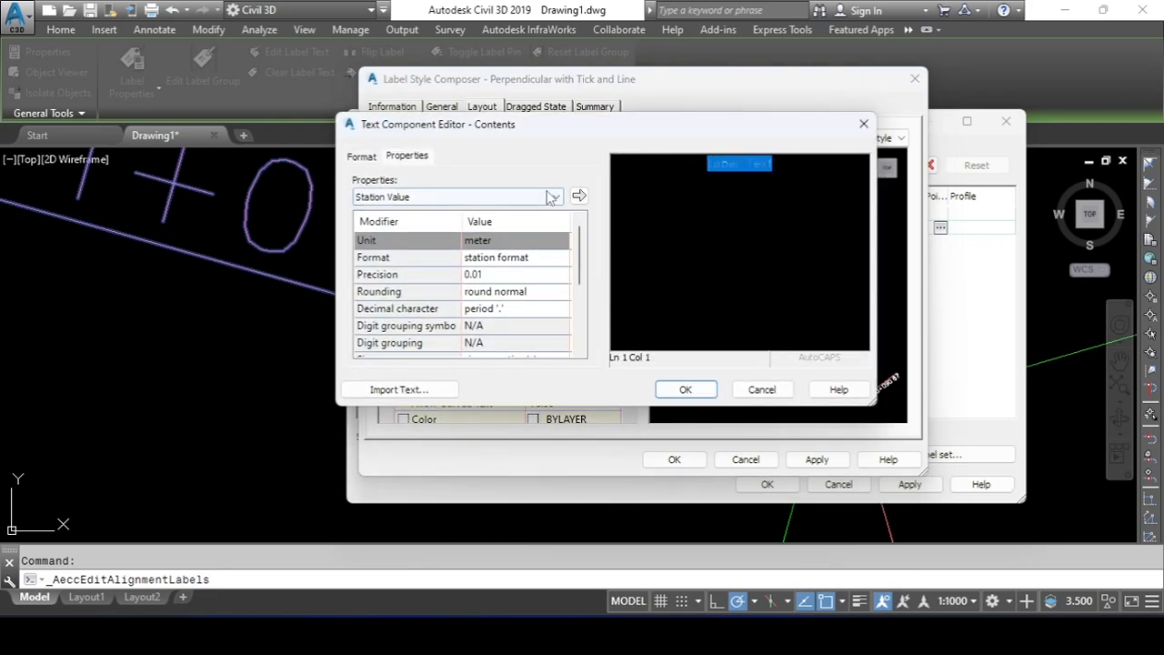
left_click(455, 197)
left_click(386, 246)
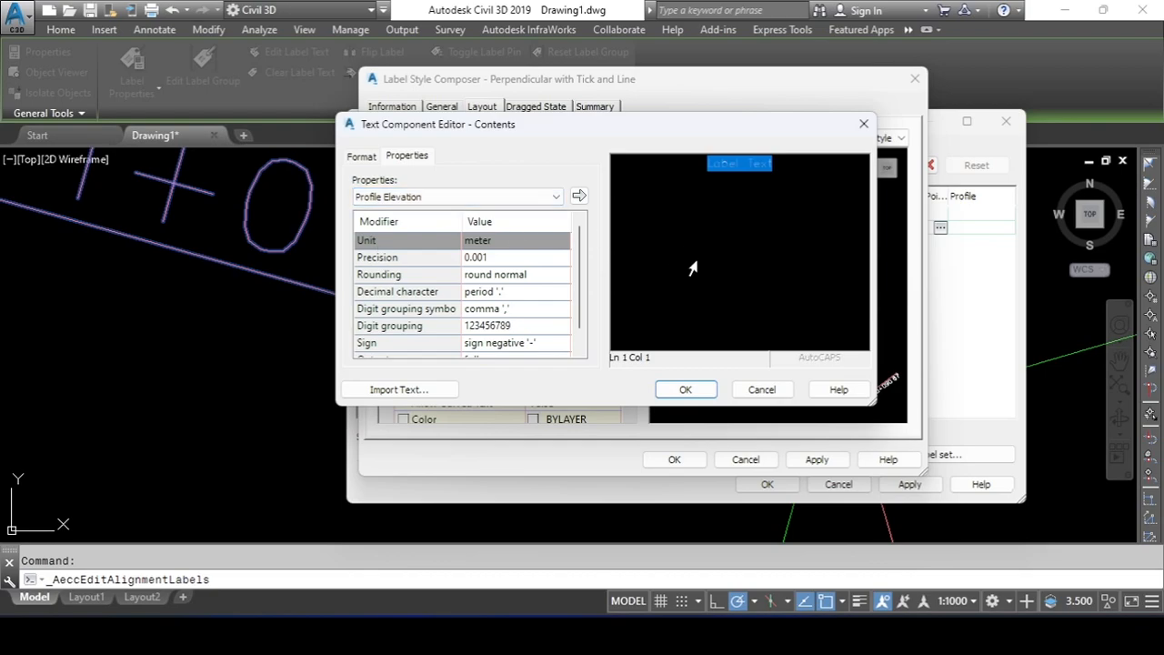
left_click(686, 389)
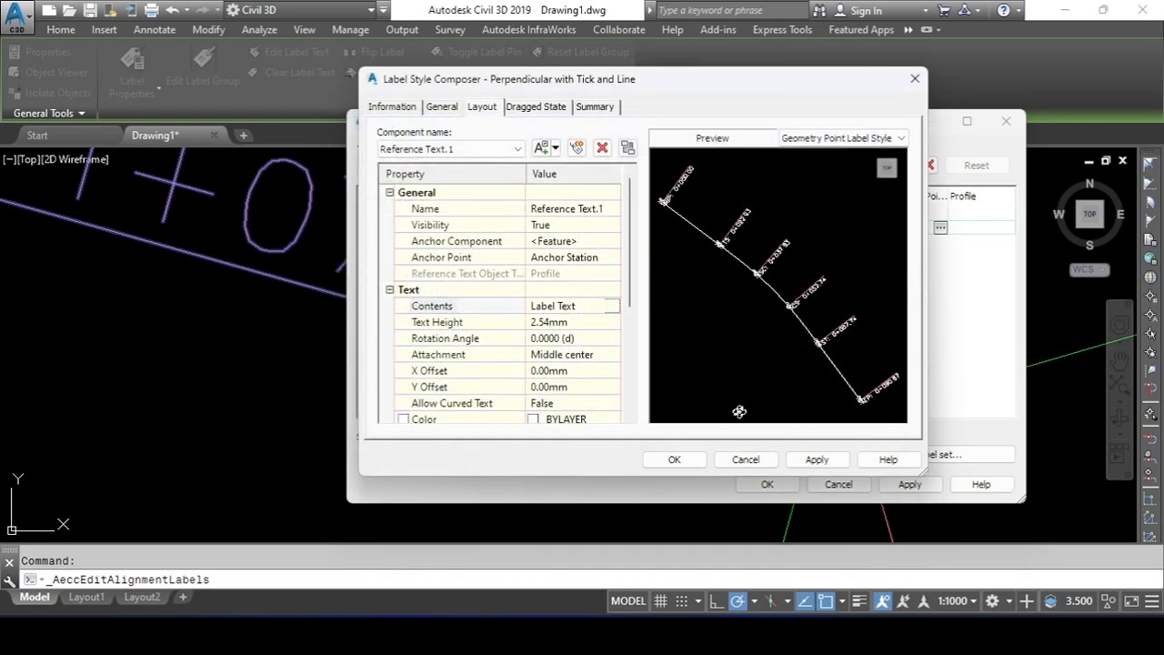
left_click(822, 459)
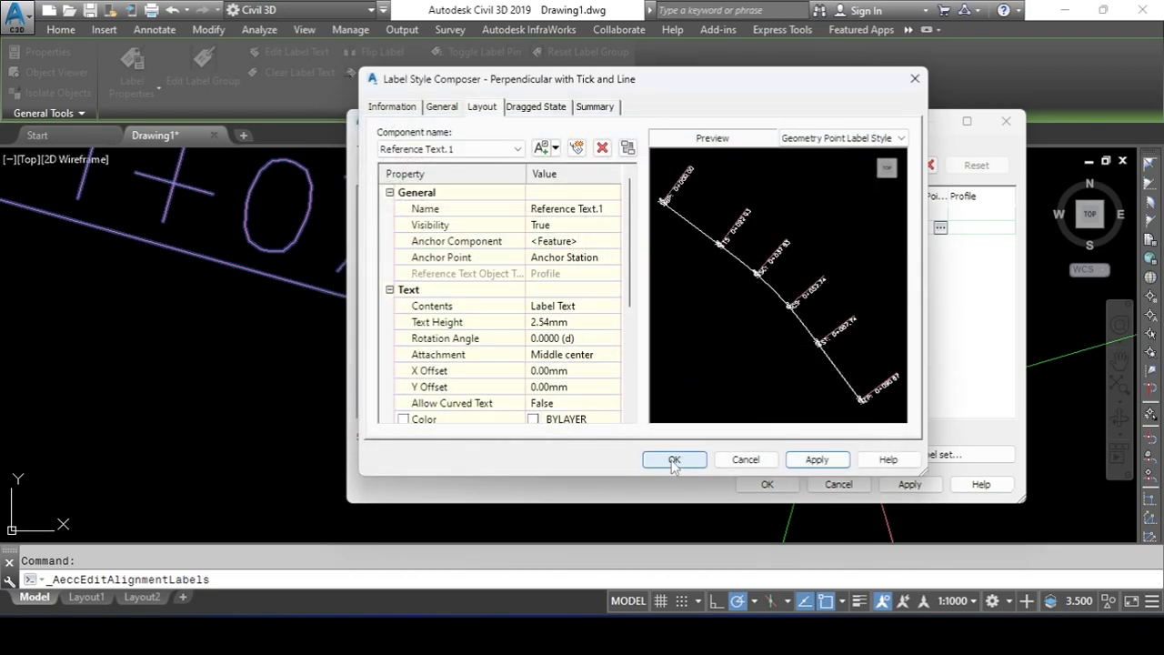
Set the profile reference text's rotation angle to 90 degrees, checking its placement in the style preview
scroll(756, 273, "up", 5)
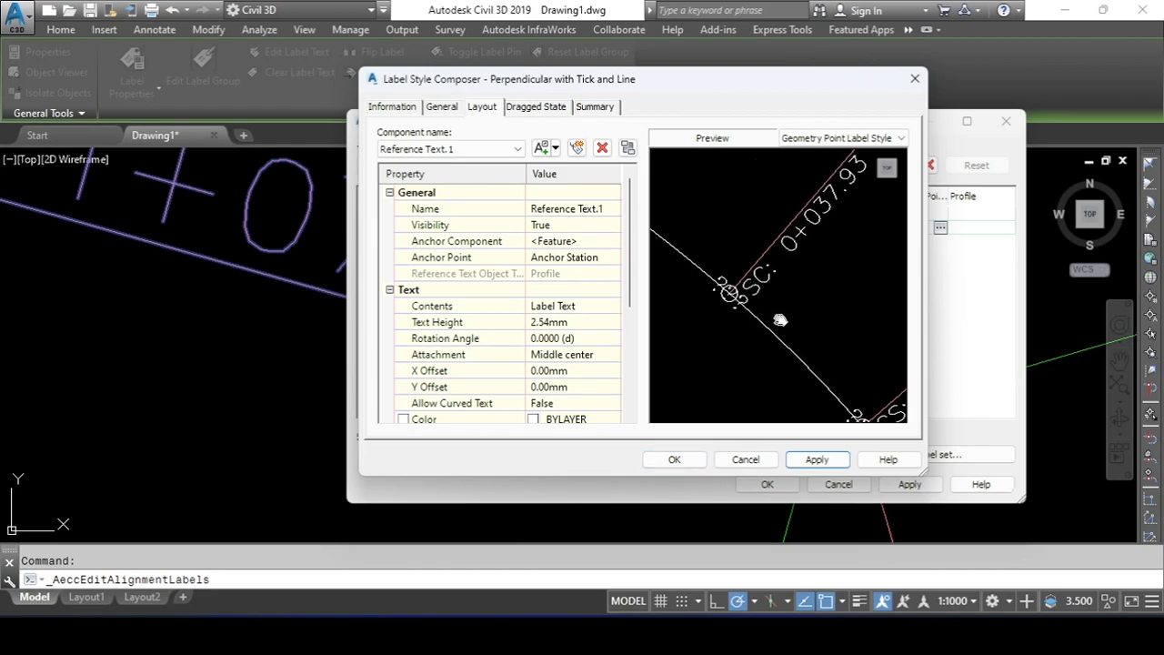
scroll(752, 316, "down", 3)
scroll(738, 315, "up", 3)
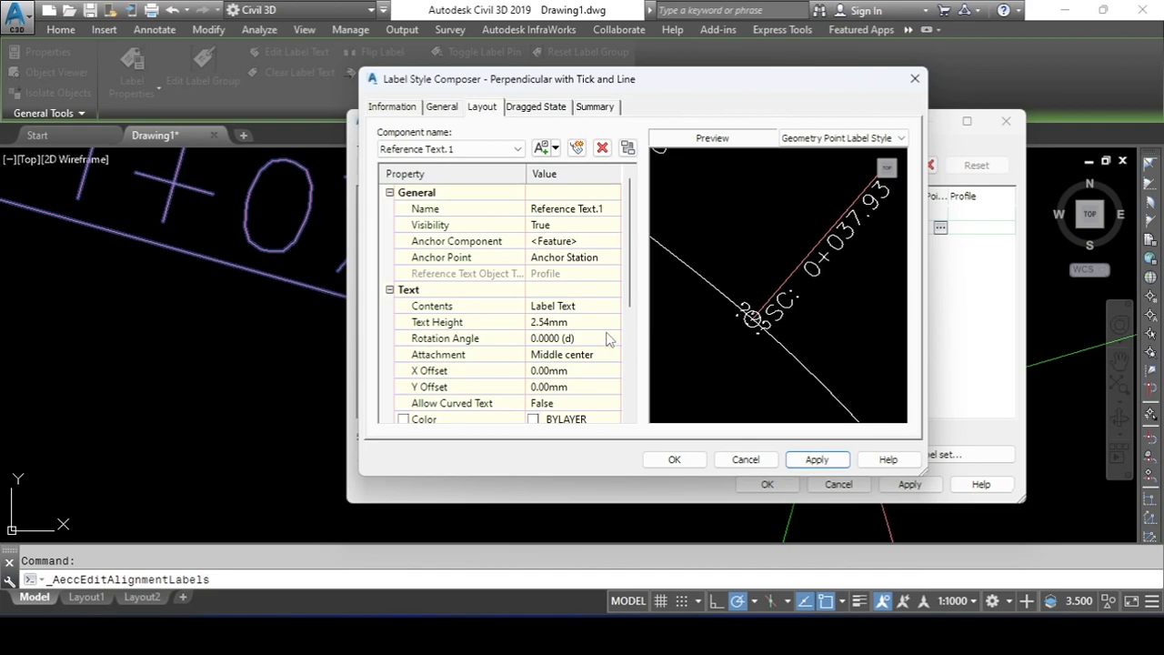
left_click(585, 338)
type("90")
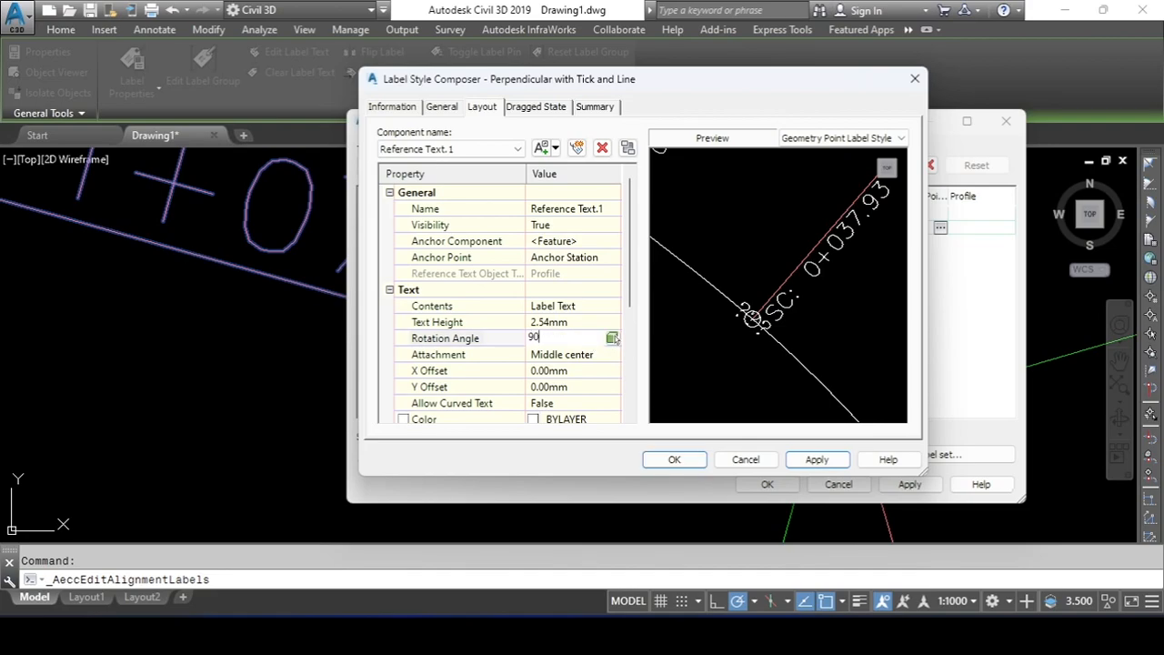
key("Return")
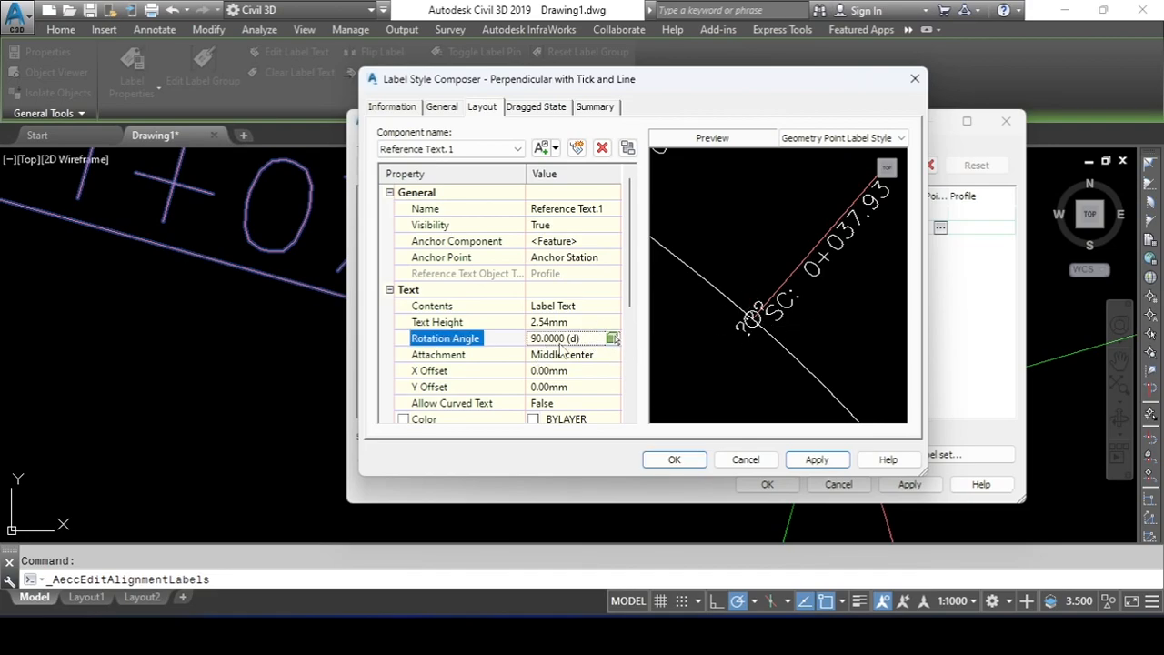
Set the profile reference text's X offset to -5 mm and its Y offset to 10 mm
left_click(567, 371)
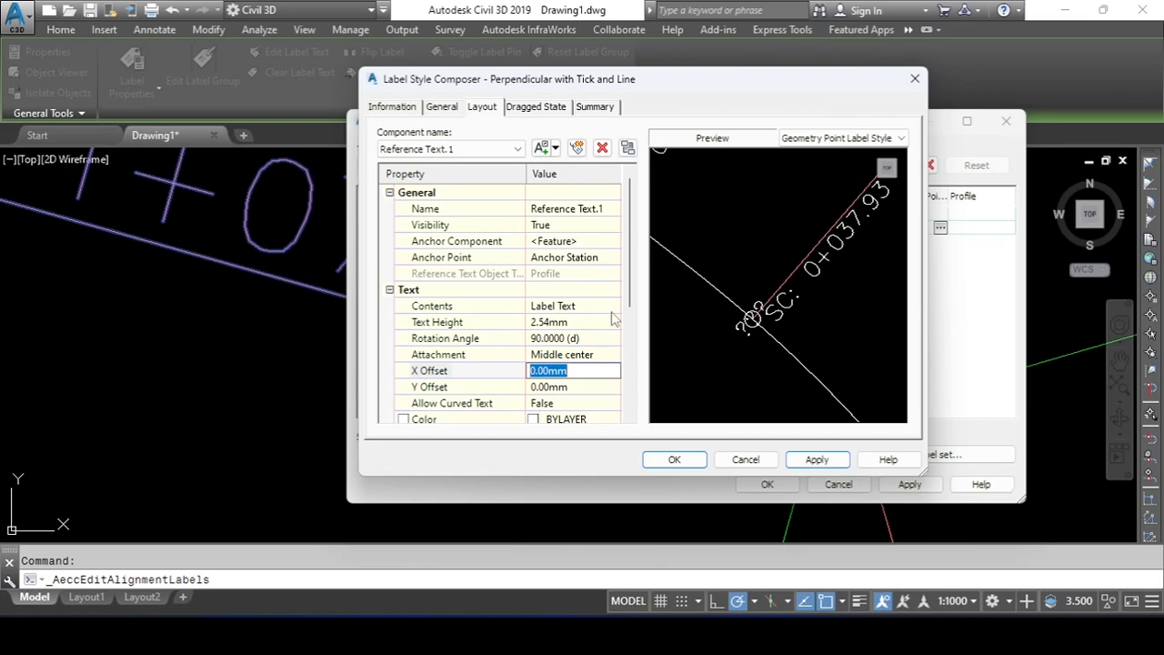
type("-")
key("Return")
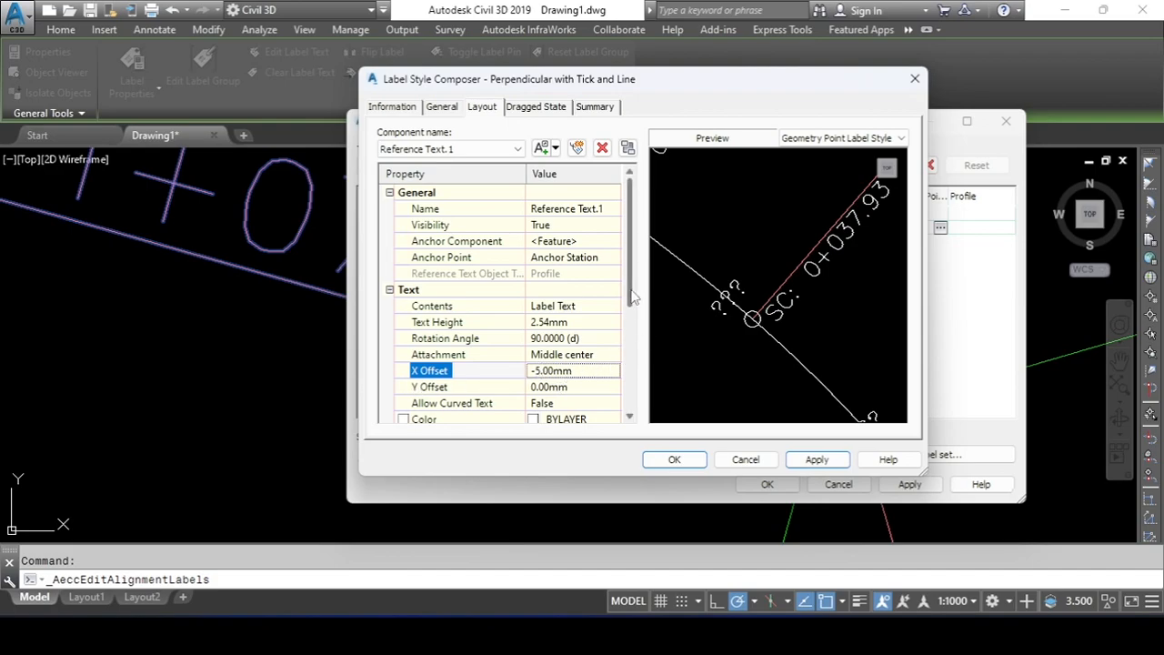
scroll(633, 326, "down", 1)
left_click(578, 338)
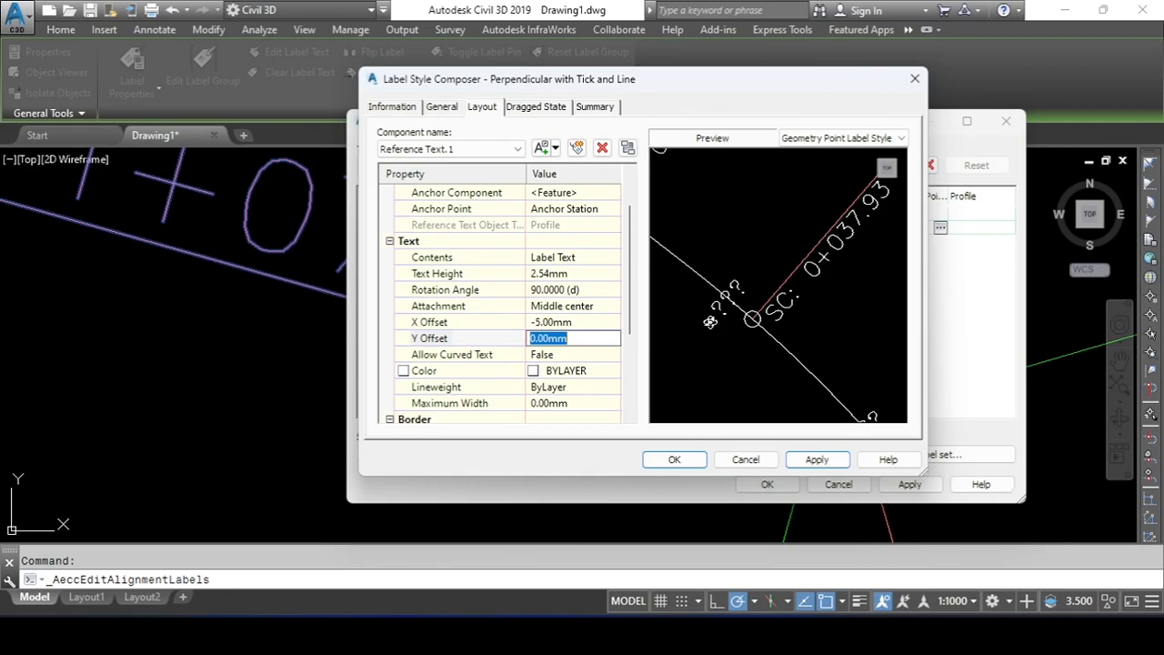
type("10")
key("Return")
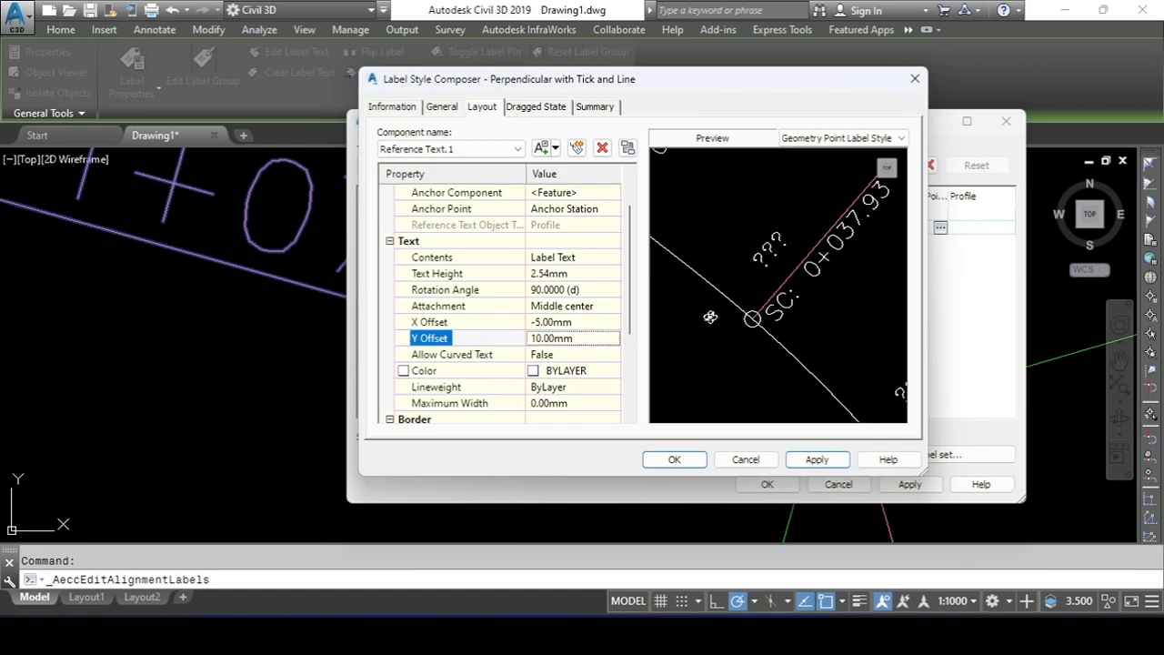
Set the profile reference text's Y offset to 20 mm and X offset to -2.5 mm, and save the label style
left_click(582, 338)
type("2")
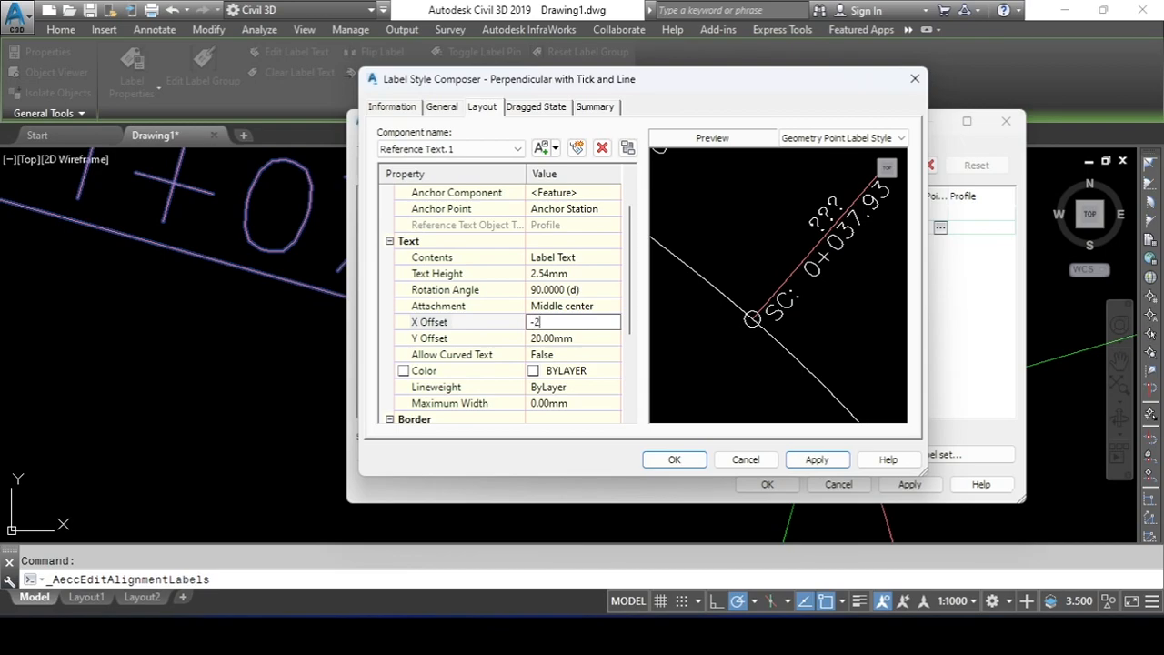
type("5")
left_click(817, 460)
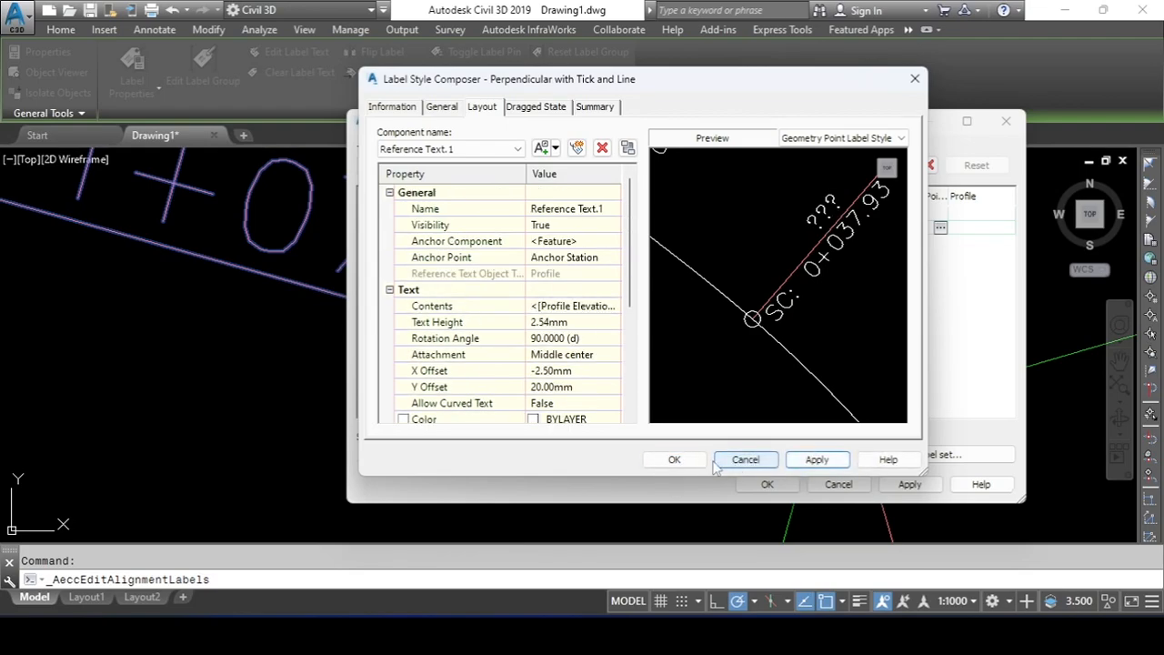
left_click(692, 457)
Apply the edited geometry point labels to the alignment and close the alignment label settings
left_click(458, 250)
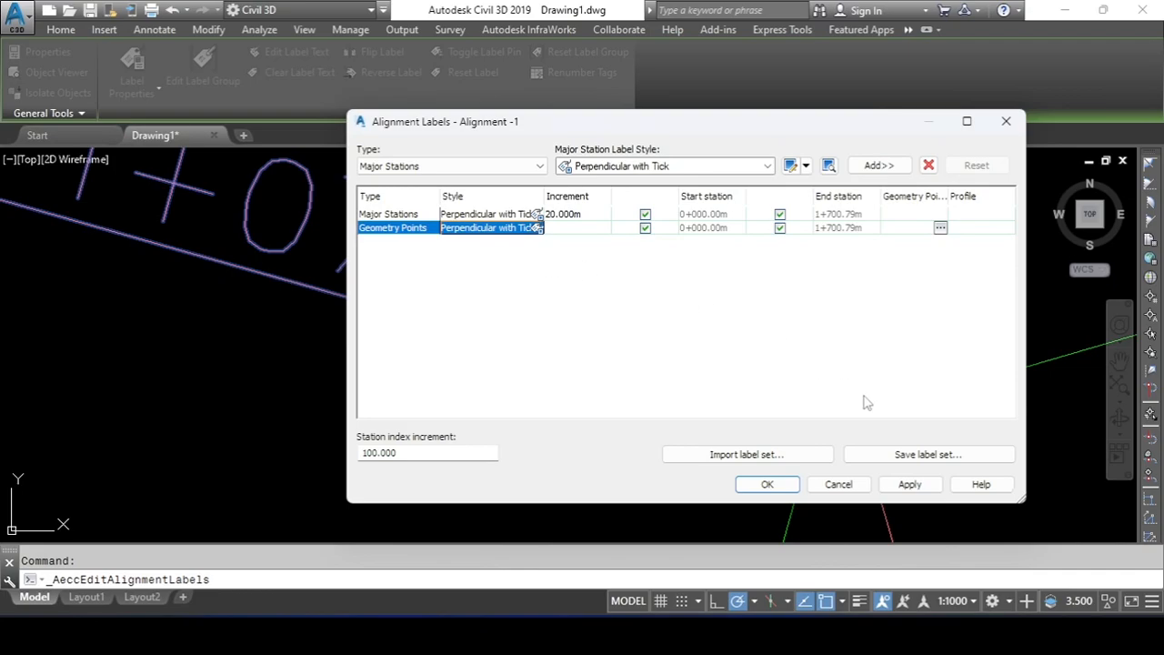
left_click(907, 486)
left_click(768, 485)
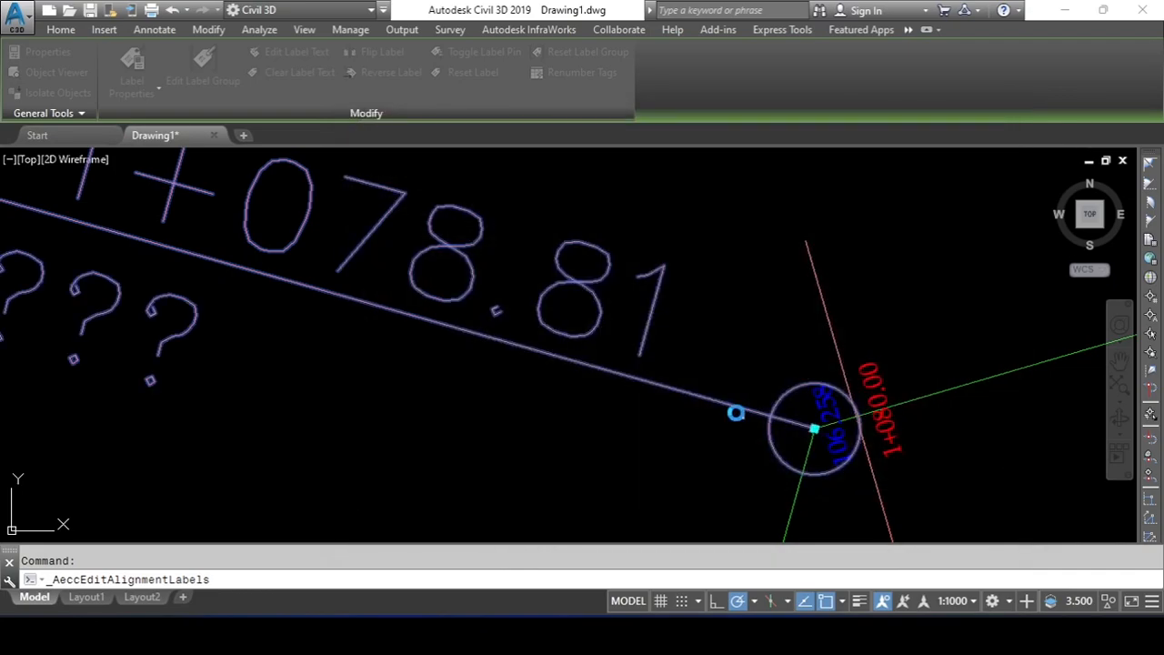
Assign profile 1 as the reference text object of the alignment's PI geometry point labels
scroll(746, 423, "down", 3)
scroll(491, 387, "down", 2)
middle_click_drag(512, 381, 657, 358)
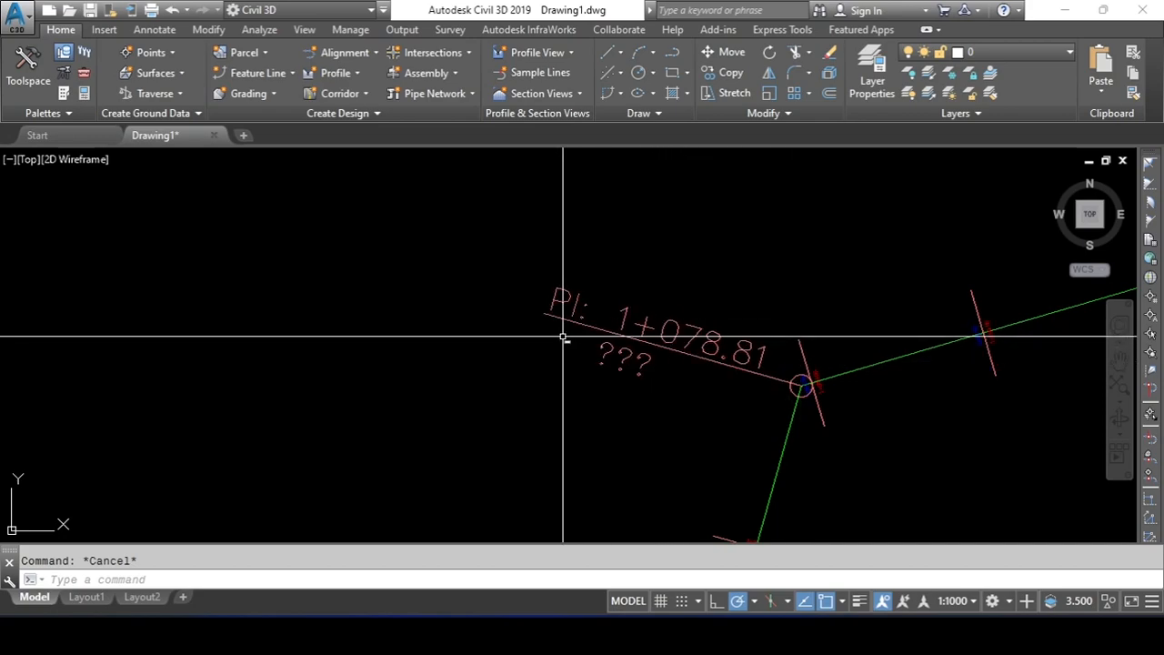
scroll(628, 332, "up", 5)
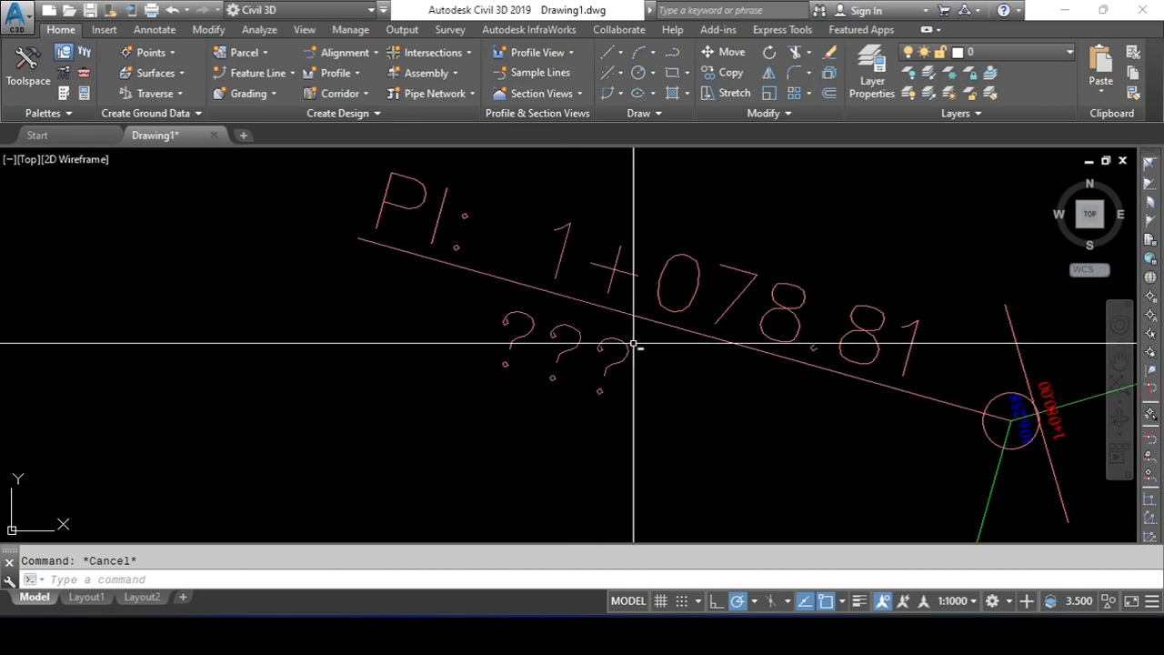
left_click(83, 94)
left_click(730, 384)
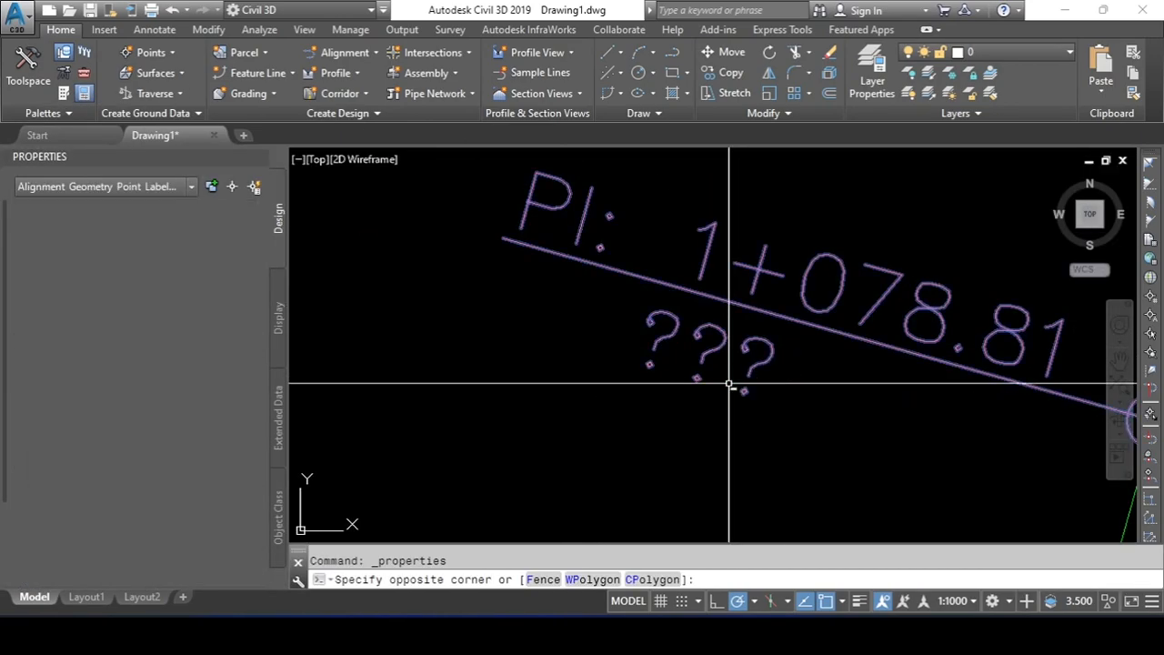
left_click(729, 384)
left_click(202, 249)
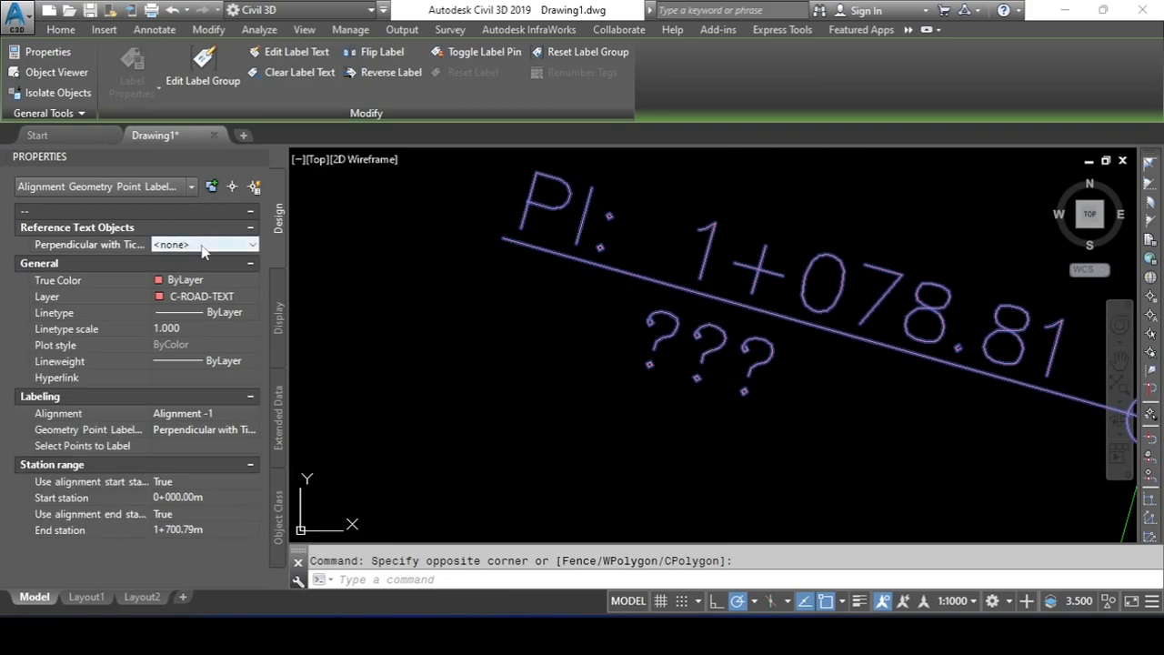
left_click(182, 263)
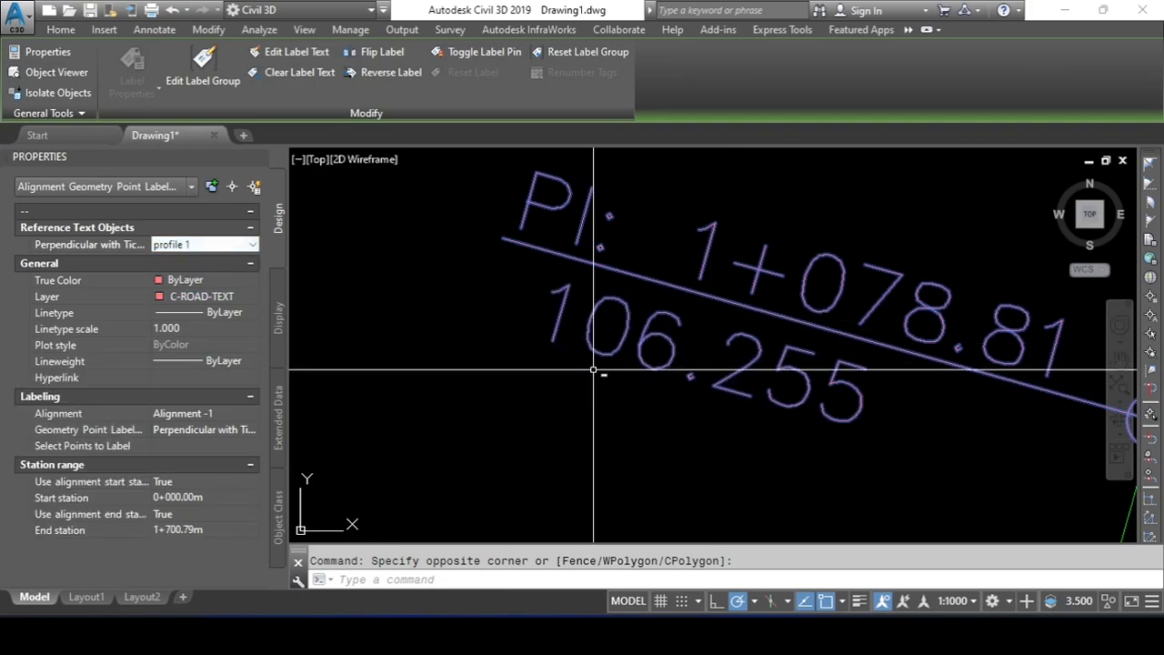
key("Escape")
Examine the station and profile elevation text in the labels at both PI points of the alignment
scroll(582, 380, "down", 2)
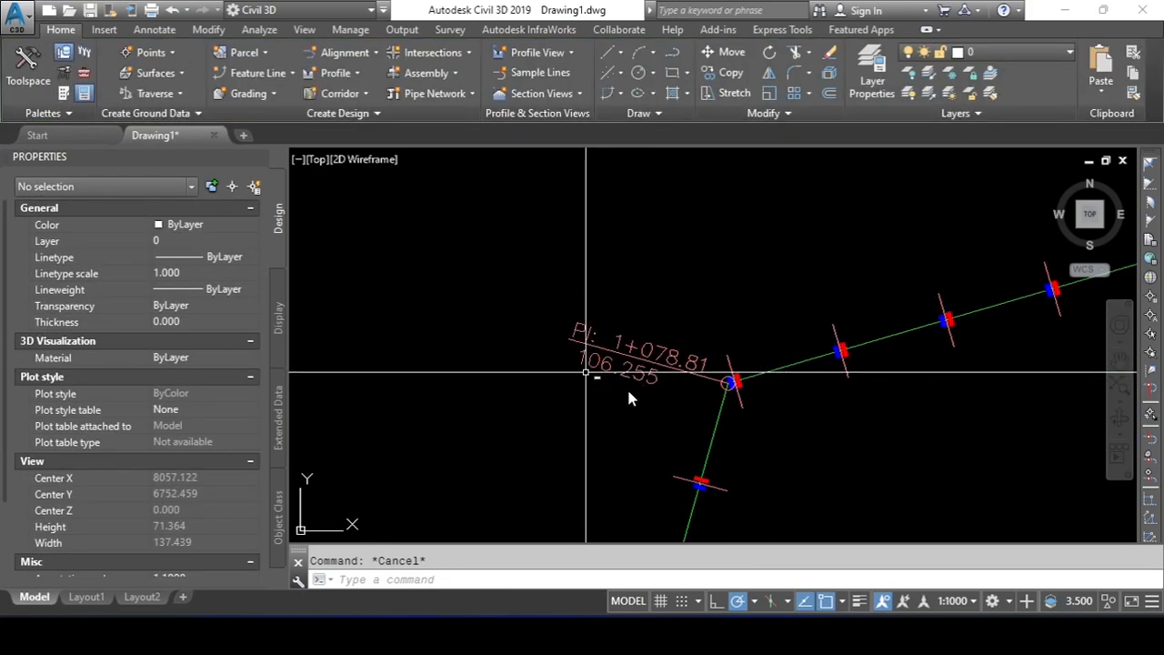
left_click(609, 373)
key("Escape")
scroll(612, 373, "up", 4)
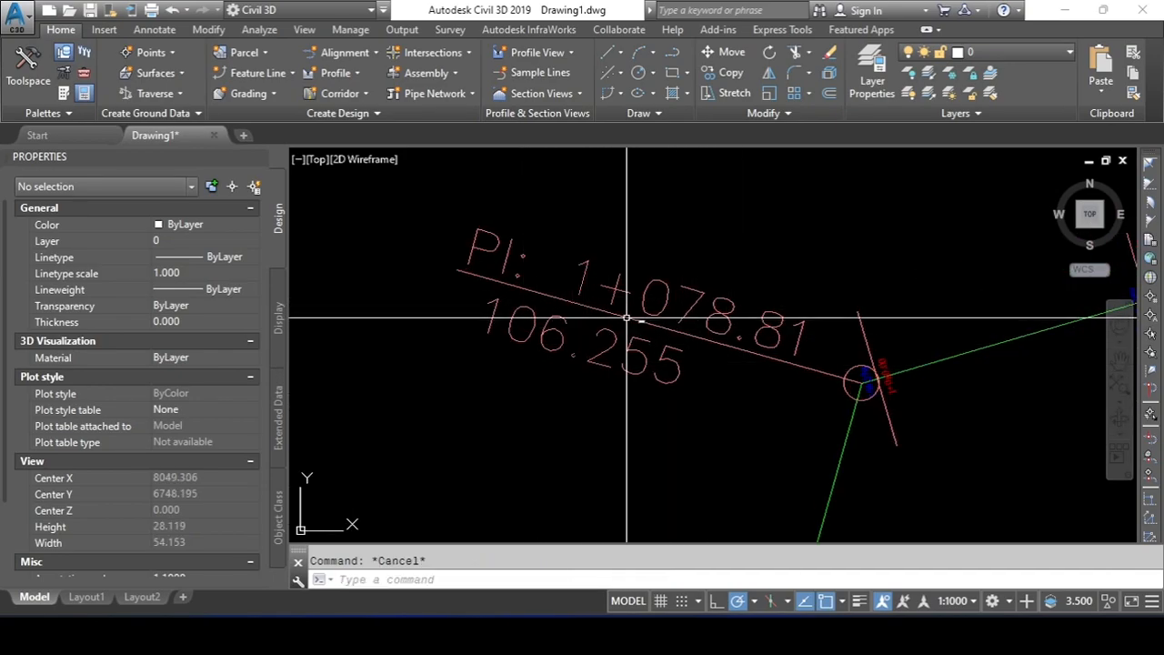
scroll(670, 319, "down", 2)
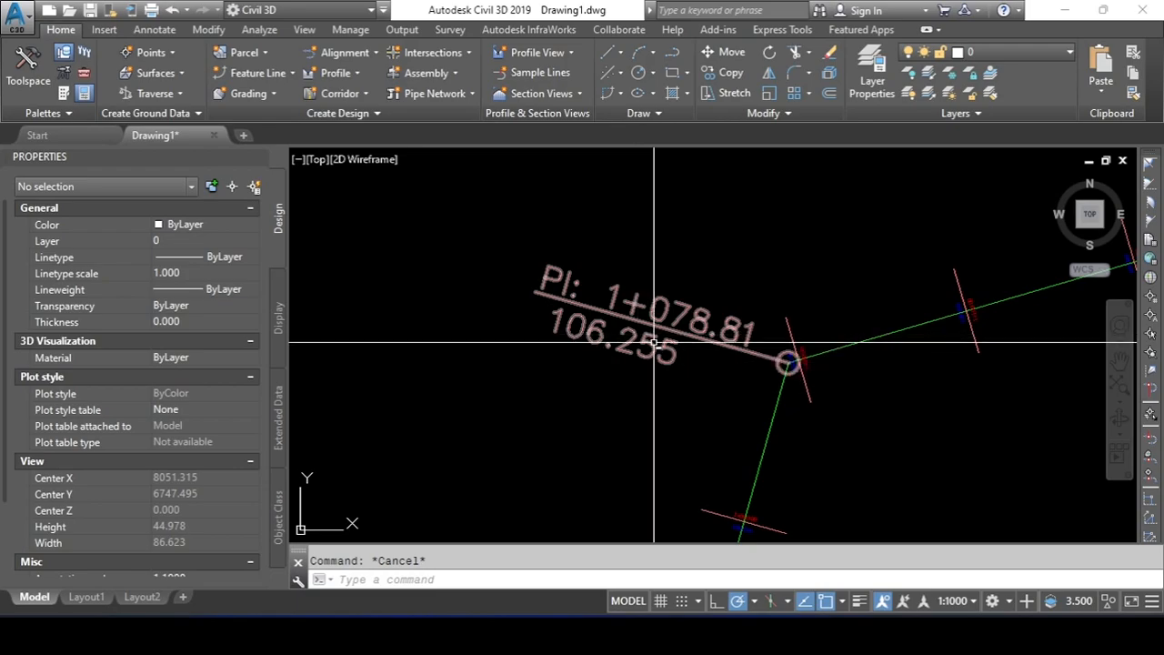
scroll(702, 285, "down", 10)
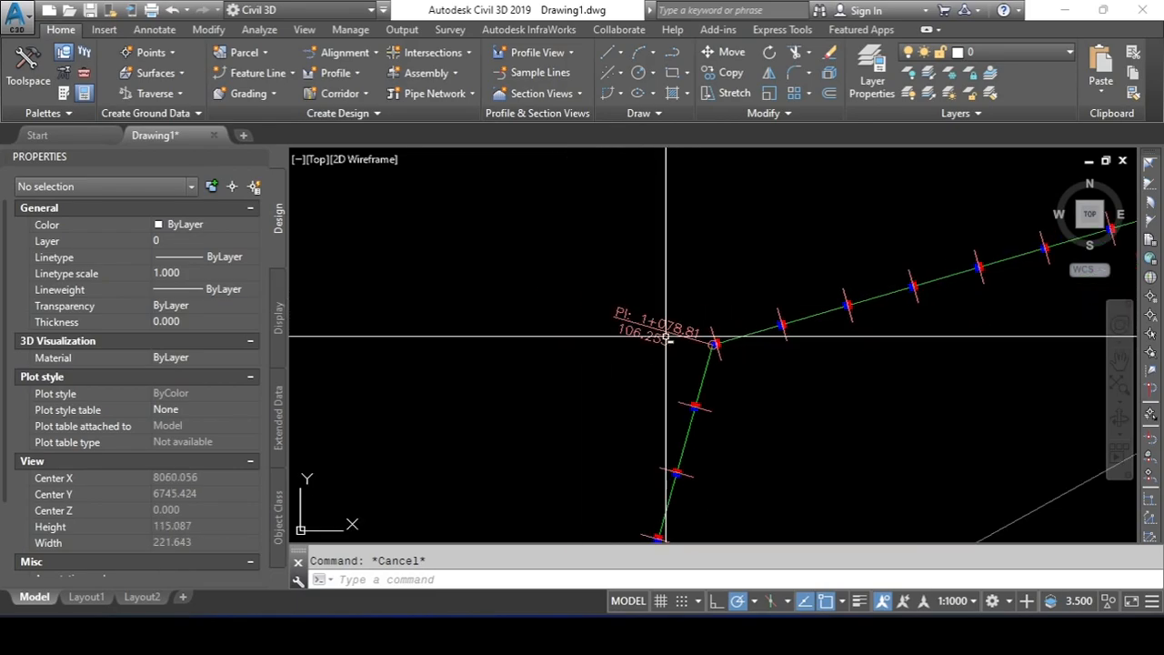
scroll(572, 421, "down", 3)
scroll(573, 409, "up", 10)
scroll(565, 414, "up", 4)
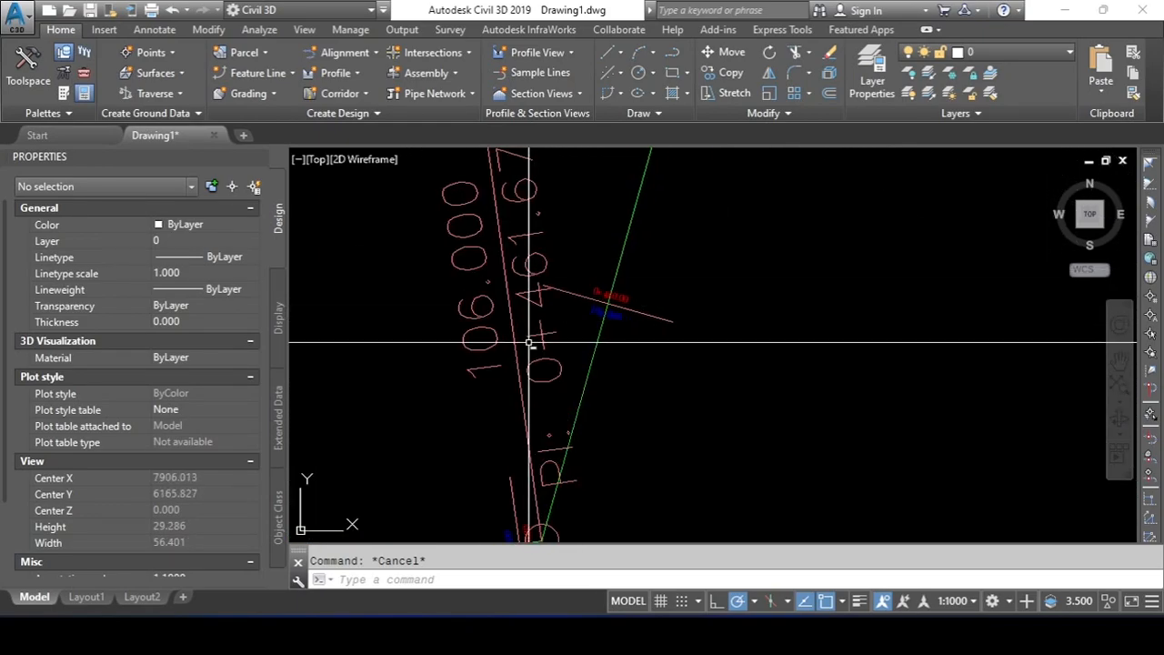
scroll(527, 328, "down", 2)
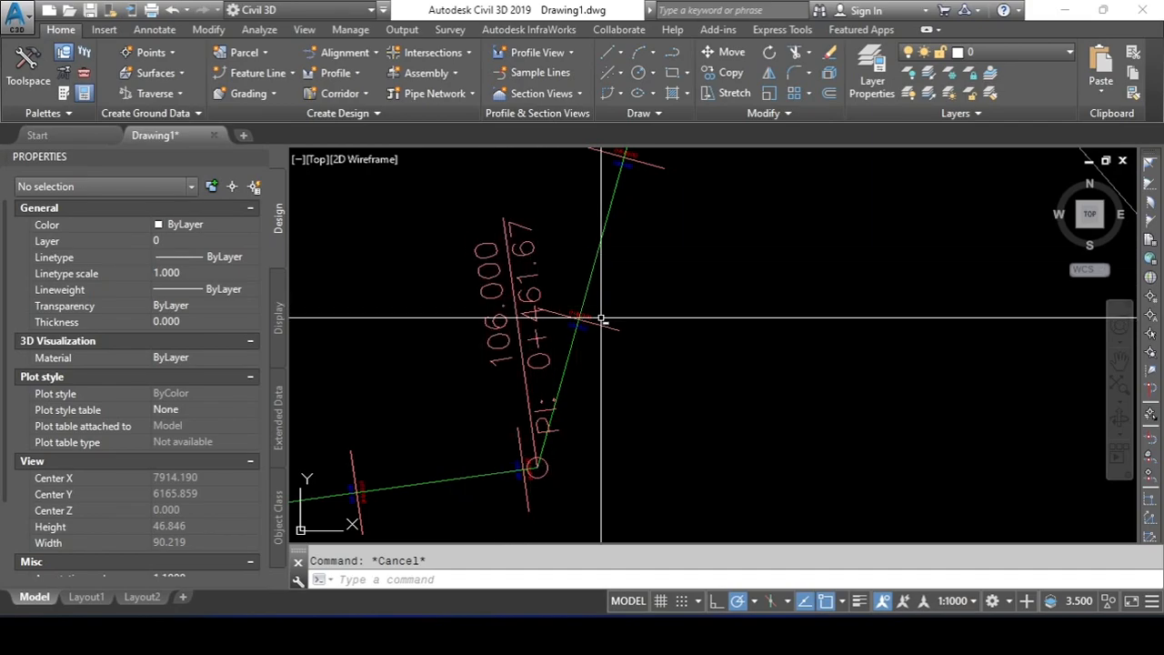
scroll(624, 326, "up", 4)
scroll(595, 305, "down", 14)
scroll(710, 318, "down", 2)
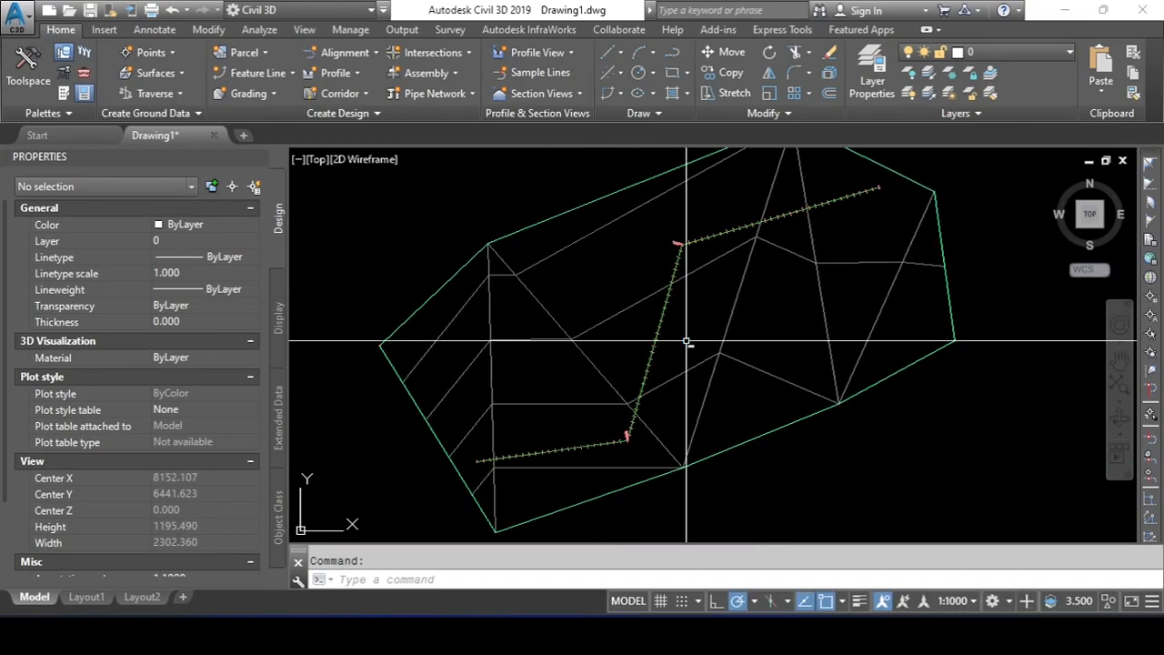
Examine the major station label at 1+500.00, and look over the profile view with its grid and data bands
scroll(823, 218, "up", 6)
scroll(747, 267, "up", 6)
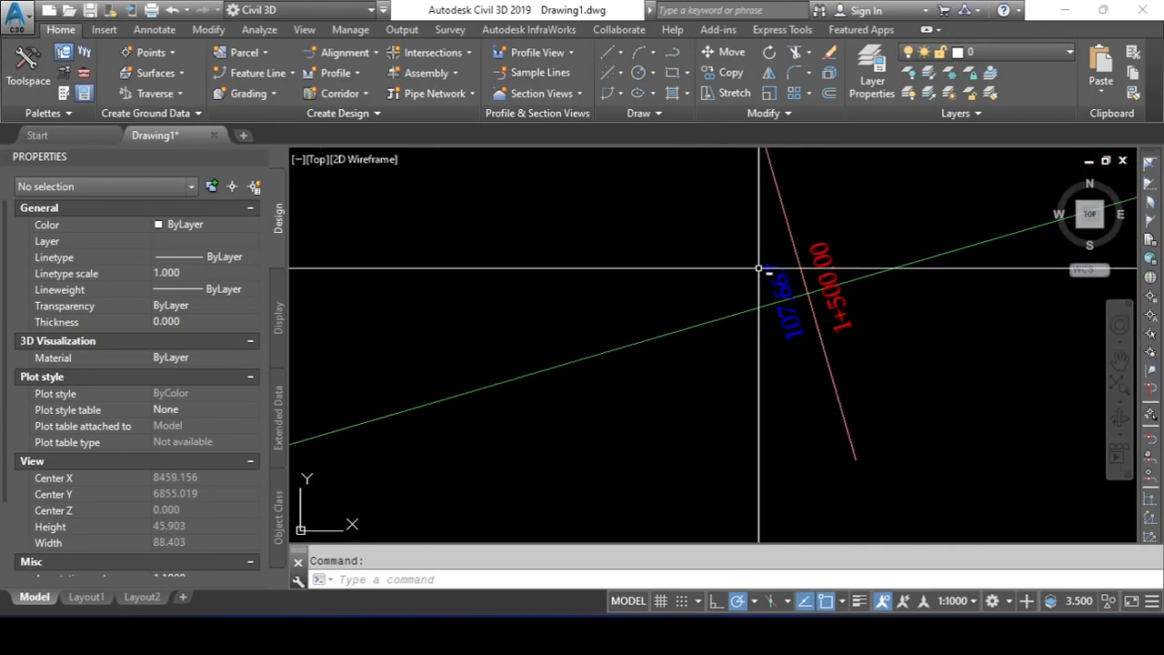
middle_click_drag(803, 294, 627, 379)
scroll(684, 360, "down", 8)
scroll(710, 350, "down", 8)
middle_click_drag(878, 314, 681, 335)
scroll(681, 335, "down", 6)
scroll(726, 339, "down", 4)
scroll(842, 342, "up", 6)
scroll(787, 320, "up", 6)
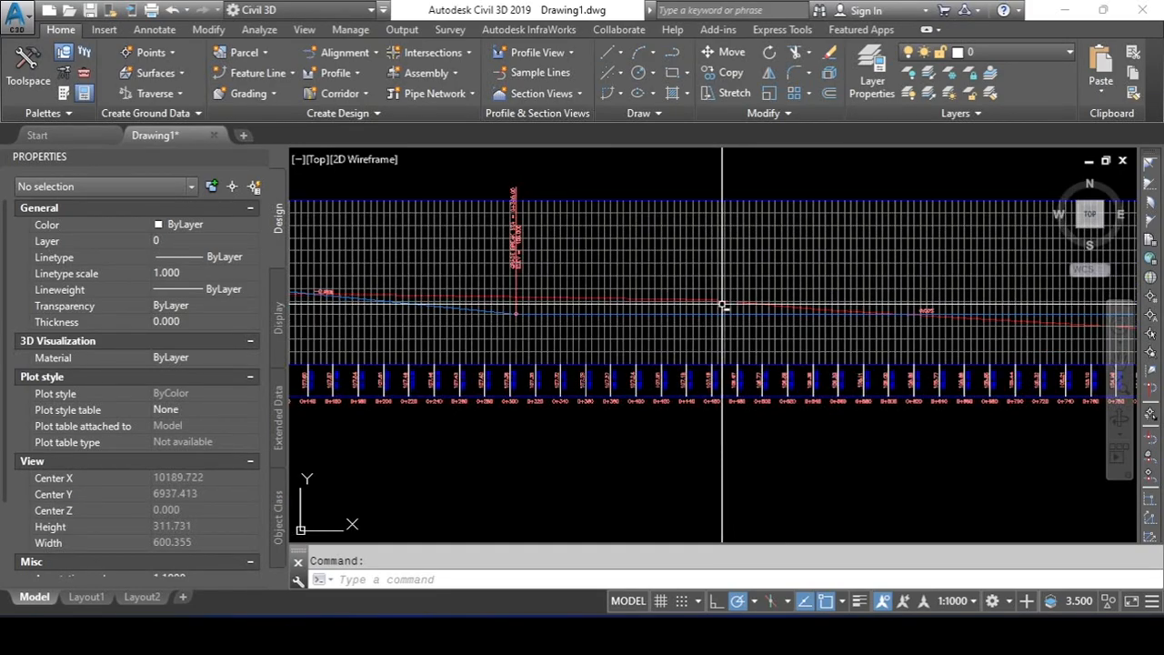
middle_click_drag(503, 326, 503, 293)
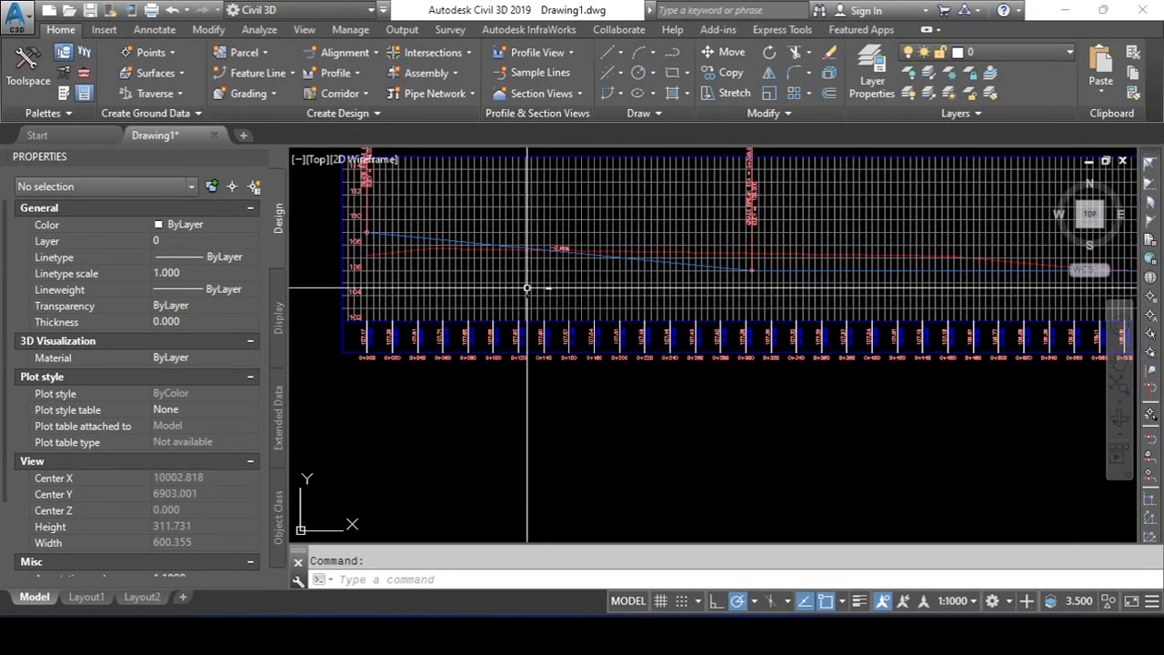
scroll(752, 311, "down", 3)
scroll(752, 310, "down", 8)
Review the major station and elevation labels along the alignment's last segment and the overall layout of alignment and profile view
middle_click_drag(752, 310, 647, 337)
scroll(497, 367, "up", 6)
middle_click_drag(499, 369, 630, 396)
scroll(752, 321, "up", 9)
scroll(753, 321, "up", 10)
middle_click_drag(719, 285, 688, 408)
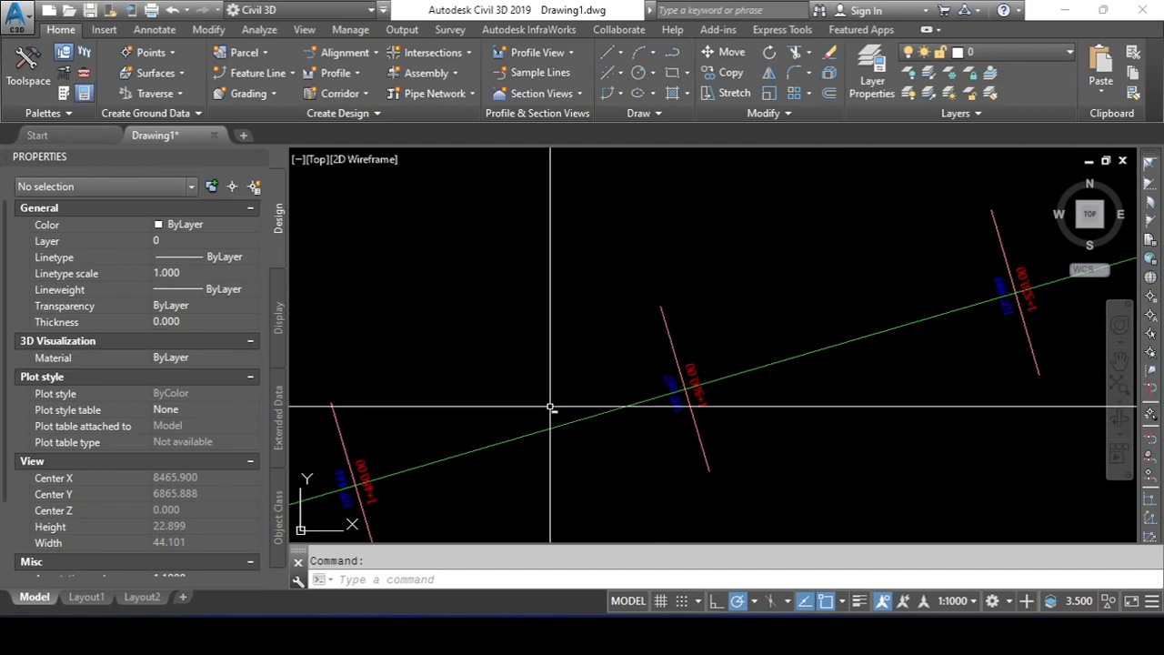
scroll(602, 329, "down", 20)
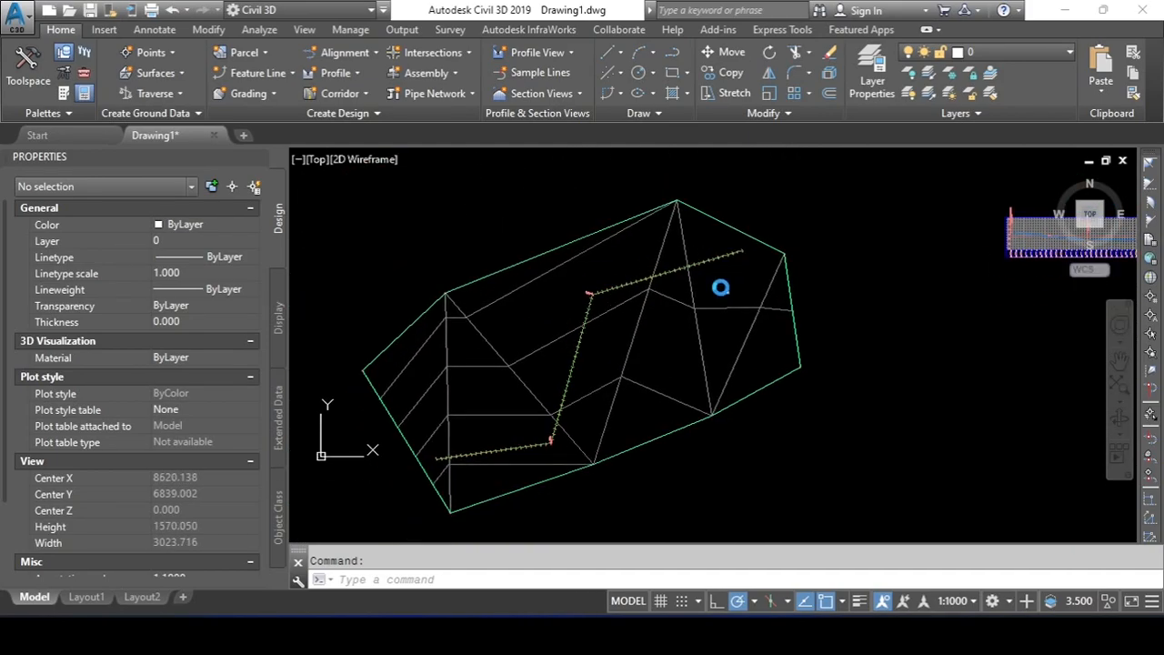
middle_click_drag(711, 348, 655, 361)
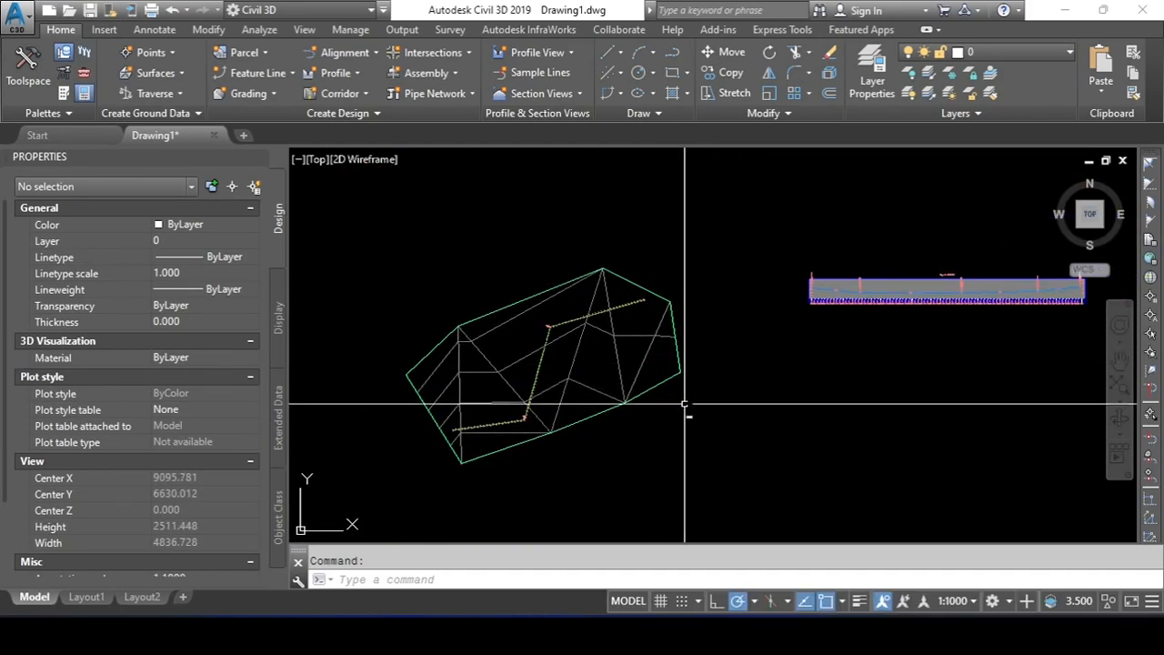